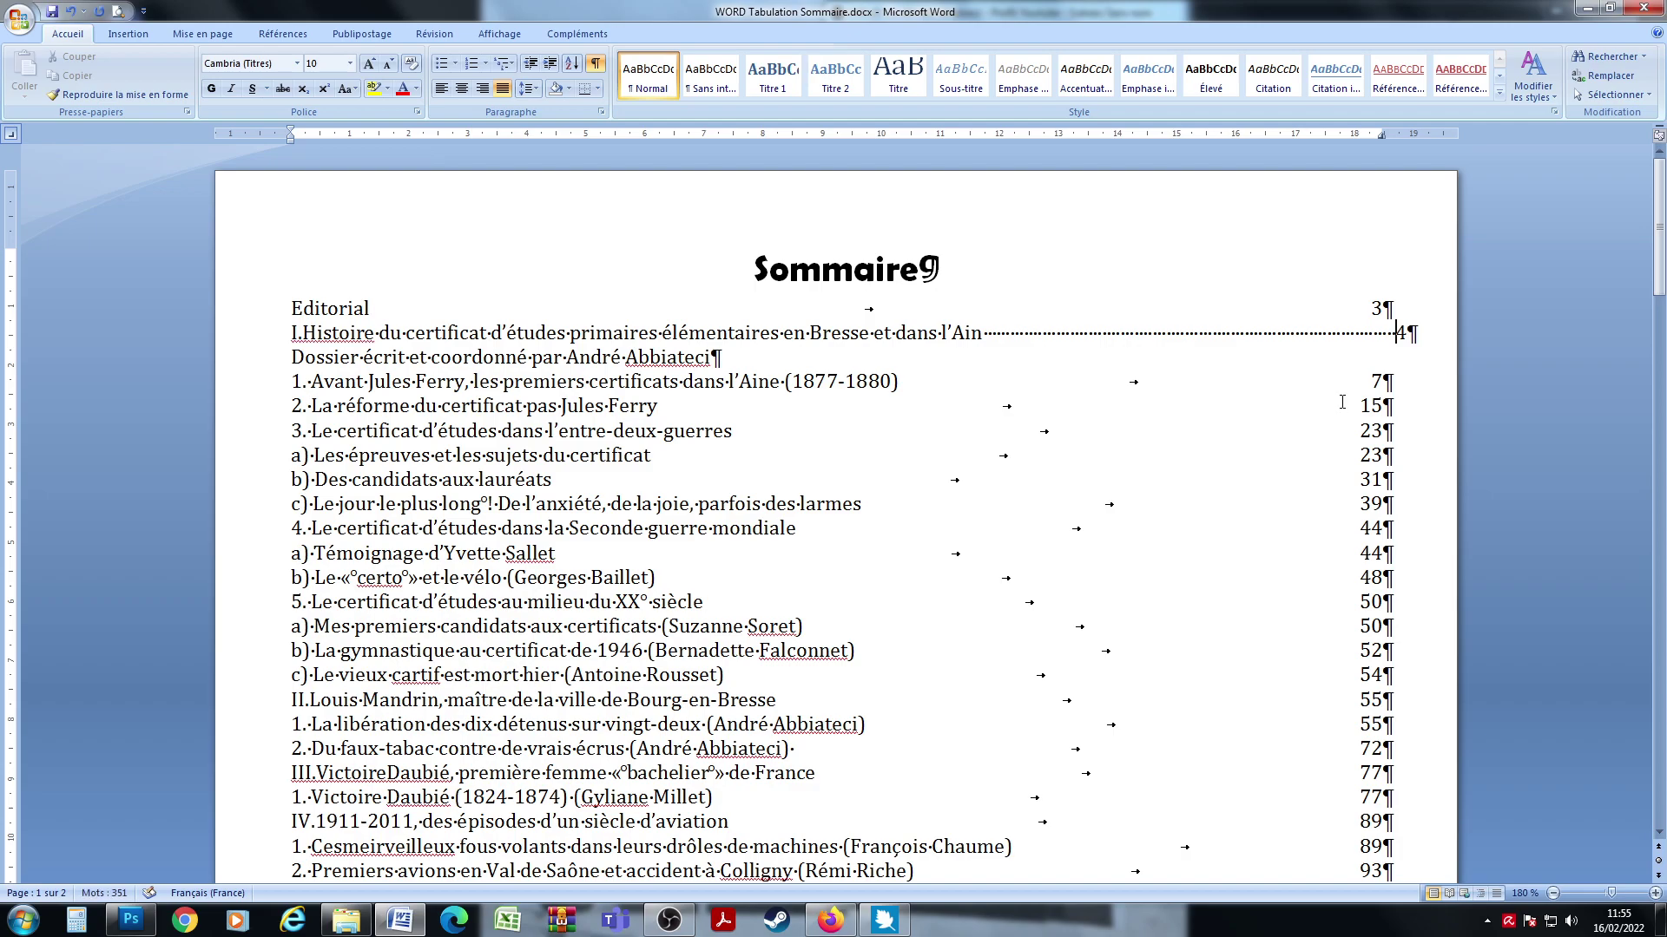
Step: Delete the surplus dots before page number 4 in the "I.Histoire du certificat" line so the number aligns with the others
key("BackSpace")
key("BackSpace")
key("BackSpace")
key("BackSpace")
key("BackSpace")
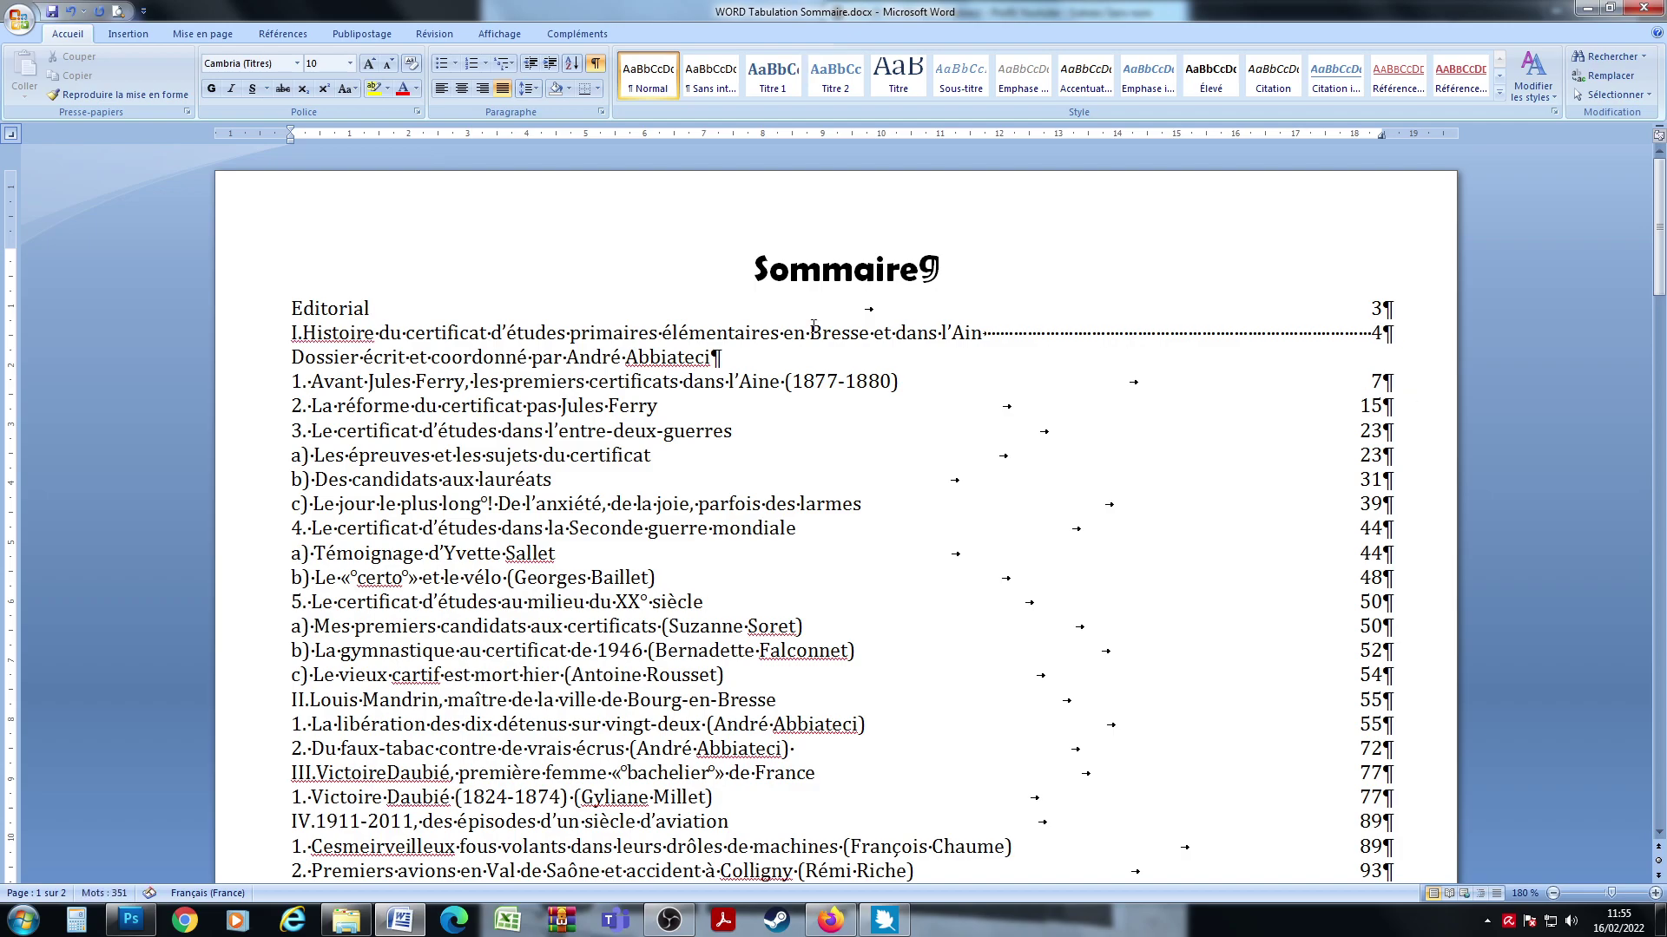
Step: Set the font of the whole "I.Histoire du certificat" line to Berlin Sans FB Demi
triple_click(734, 334)
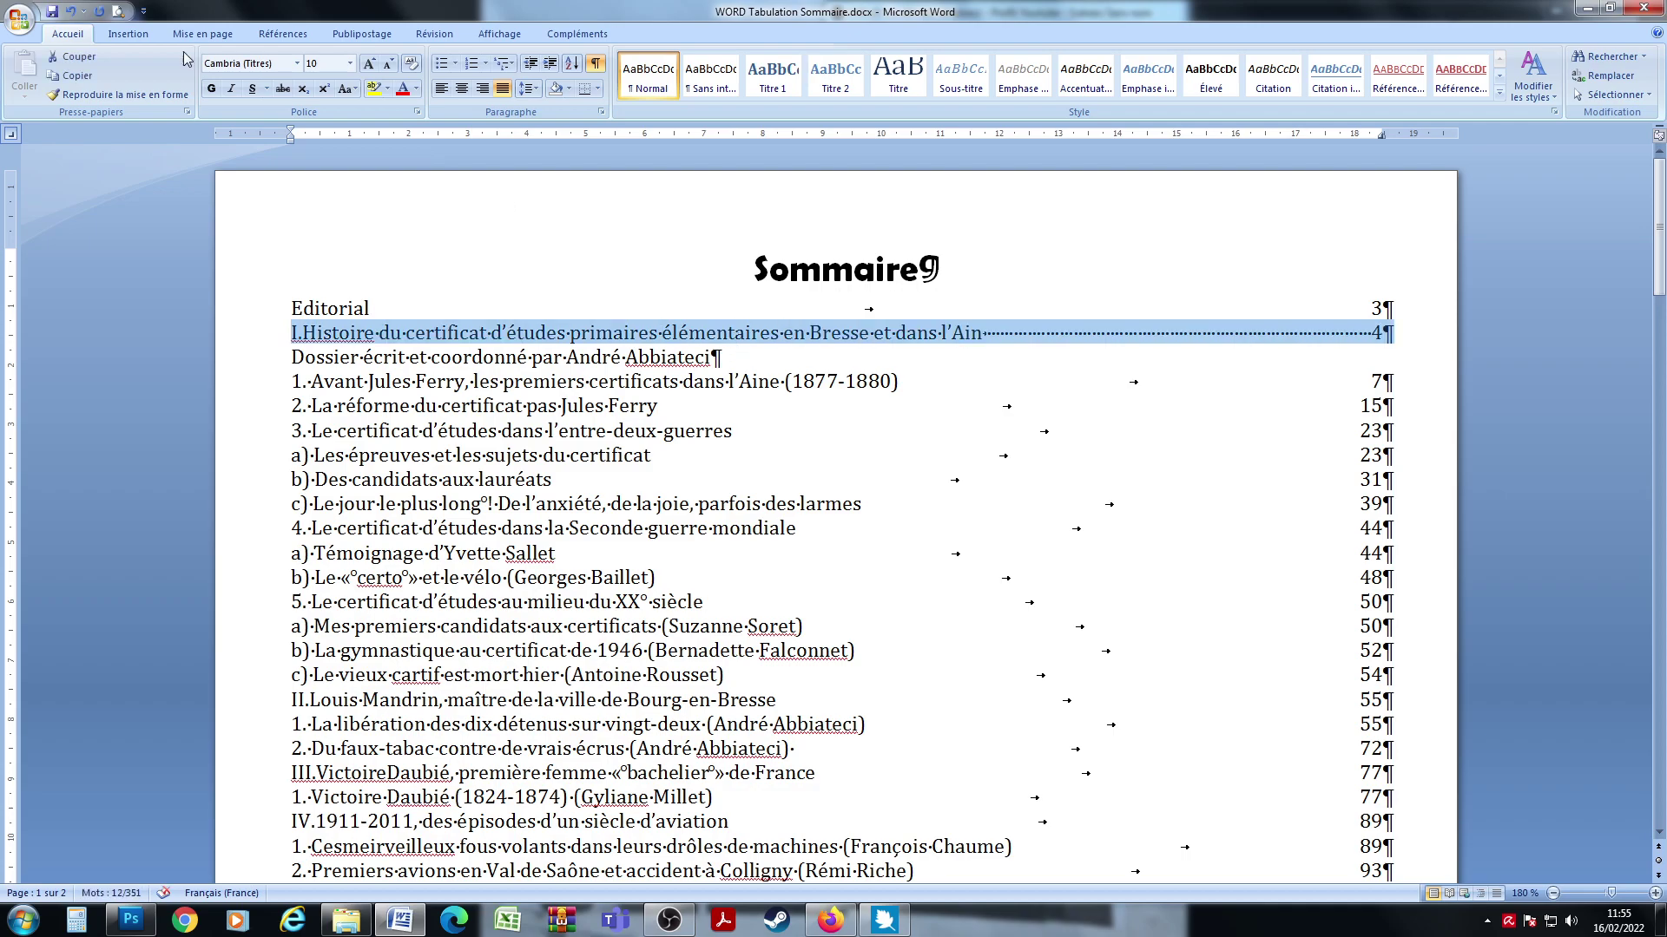
left_click(296, 63)
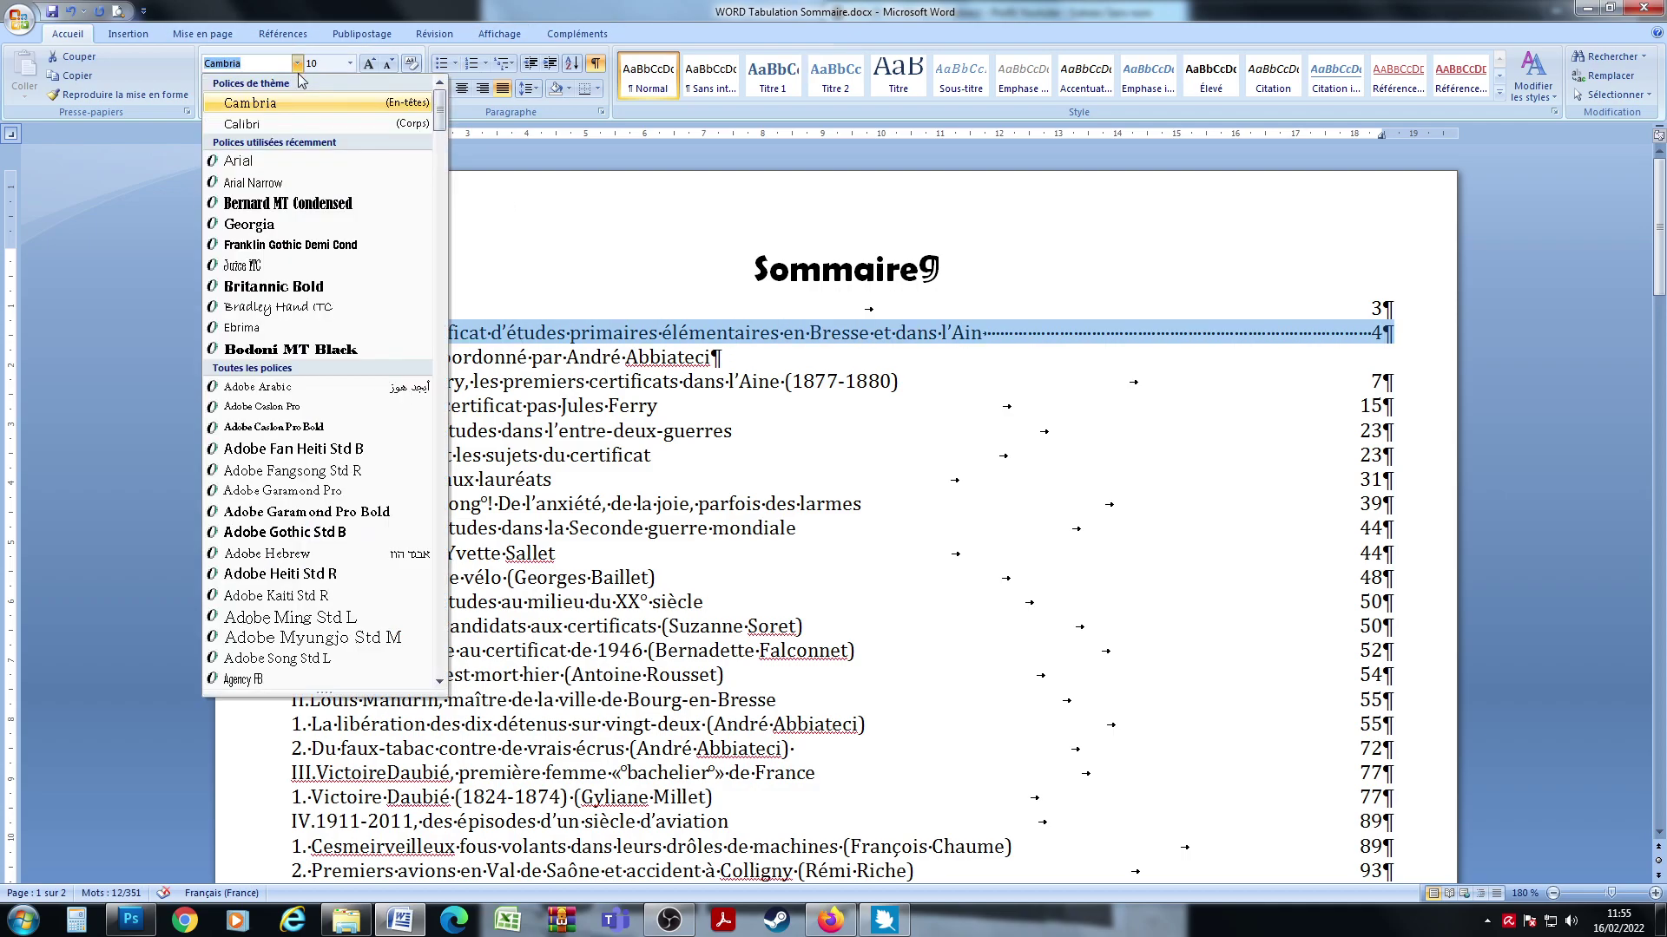
scroll(321, 521, "down", 9)
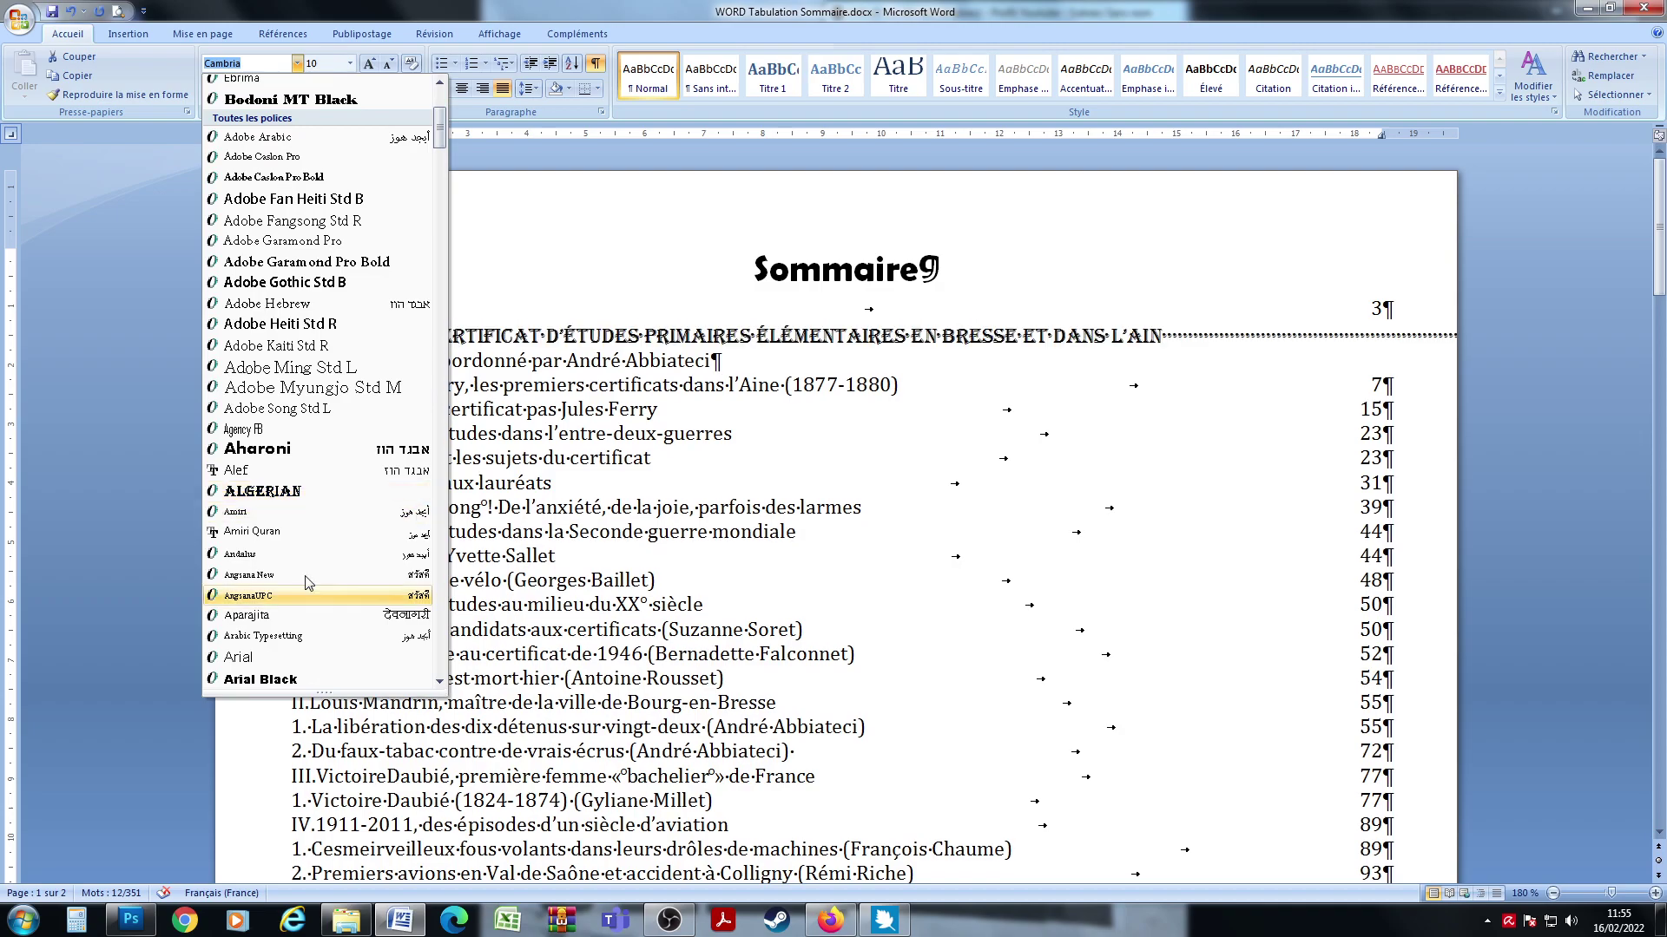
left_click(295, 575)
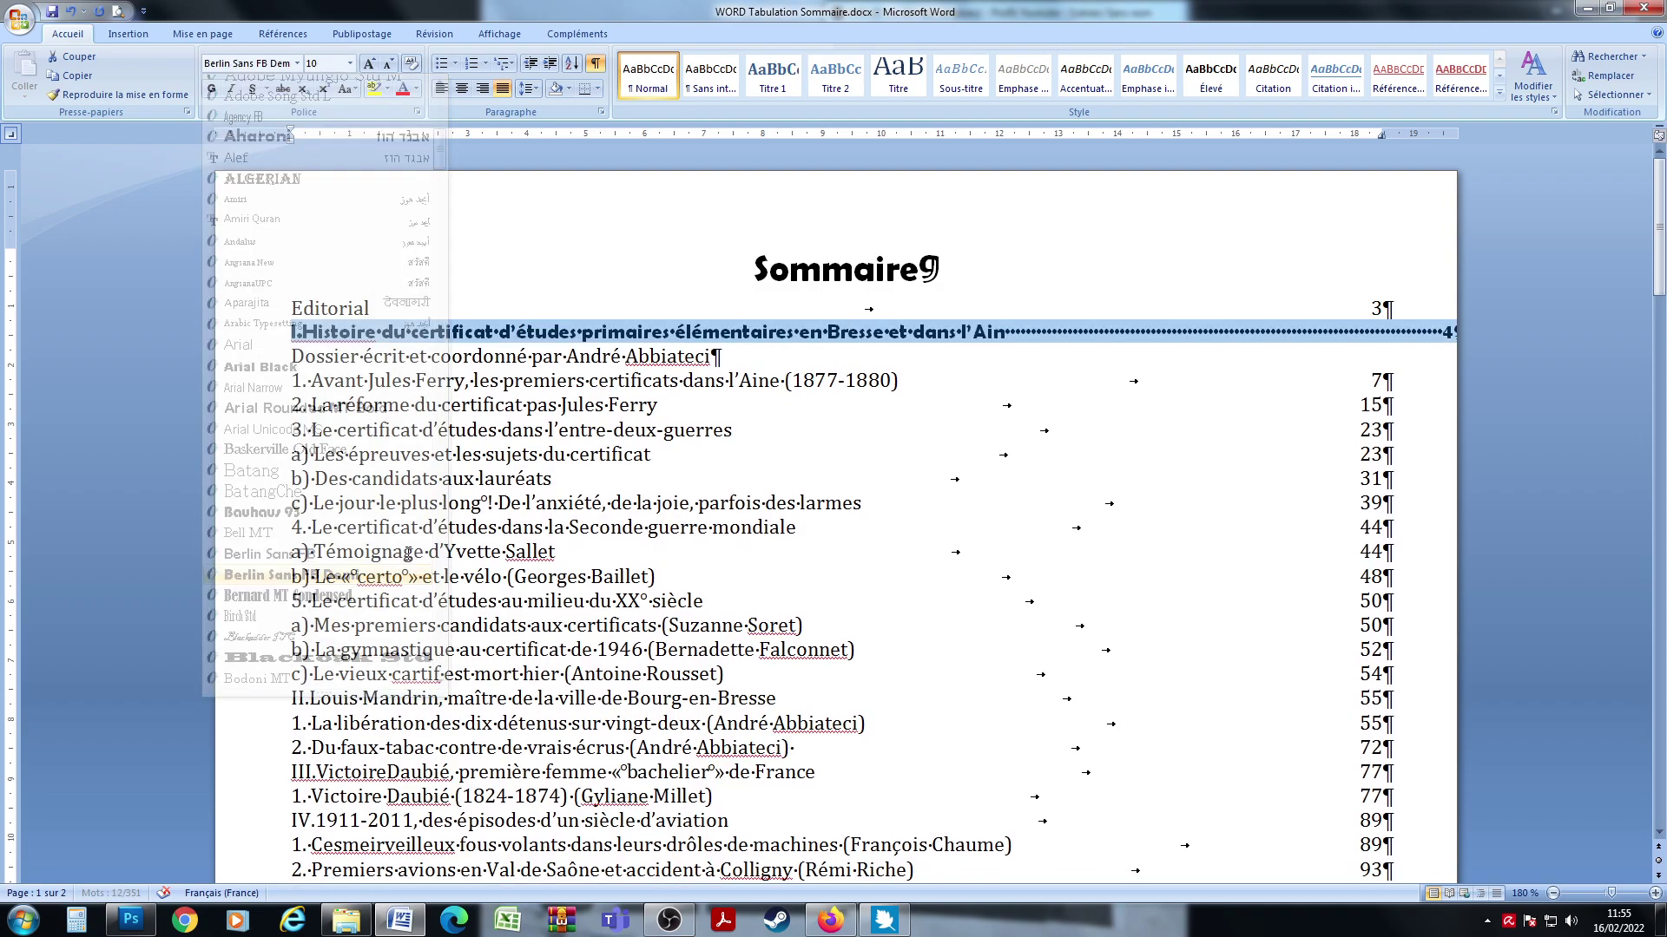
Step: Replace the manually entered dots in the "I.Histoire du certificat" line with a single tab
left_click(1247, 332)
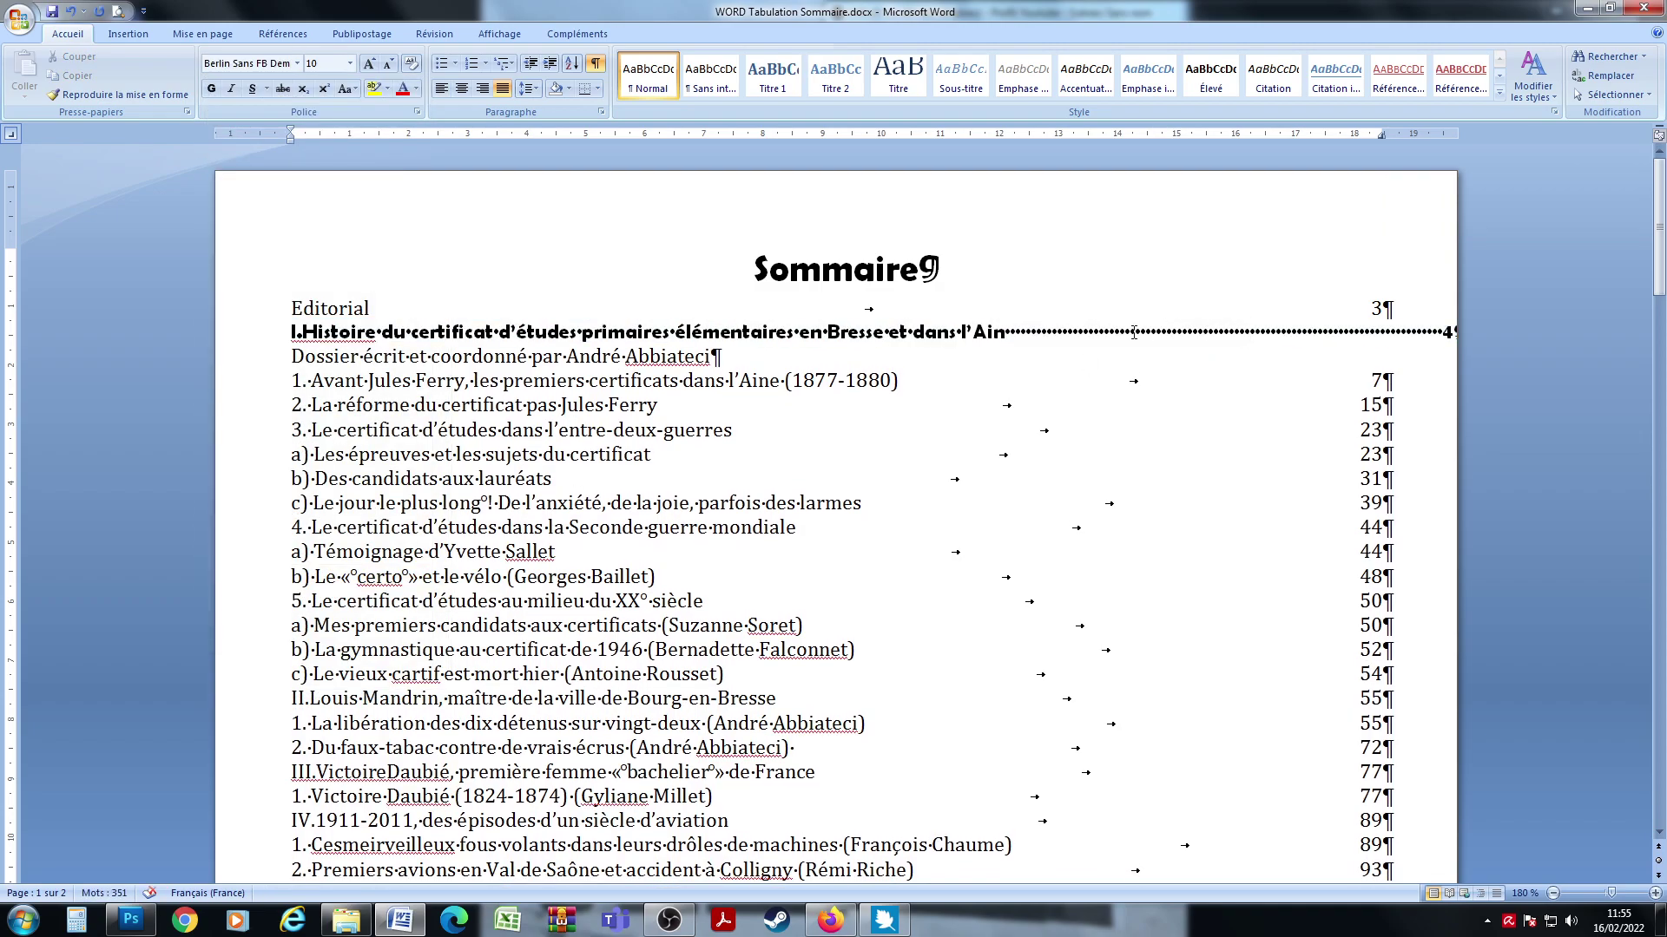
left_click_drag(1007, 332, 1431, 332)
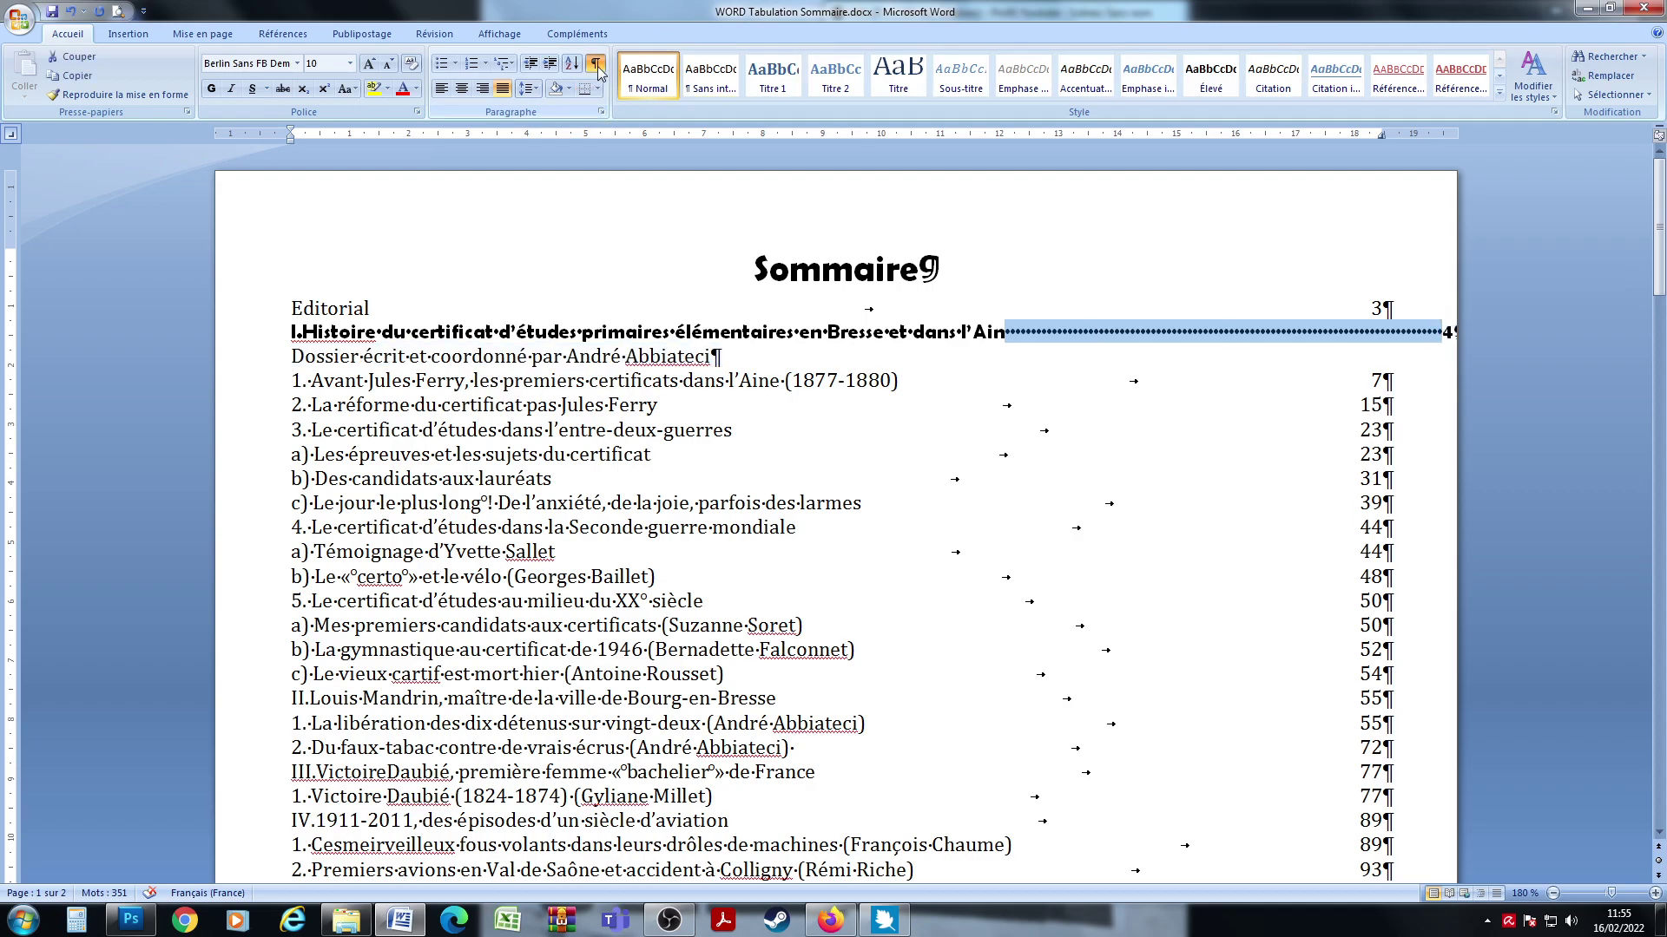
key("Tab")
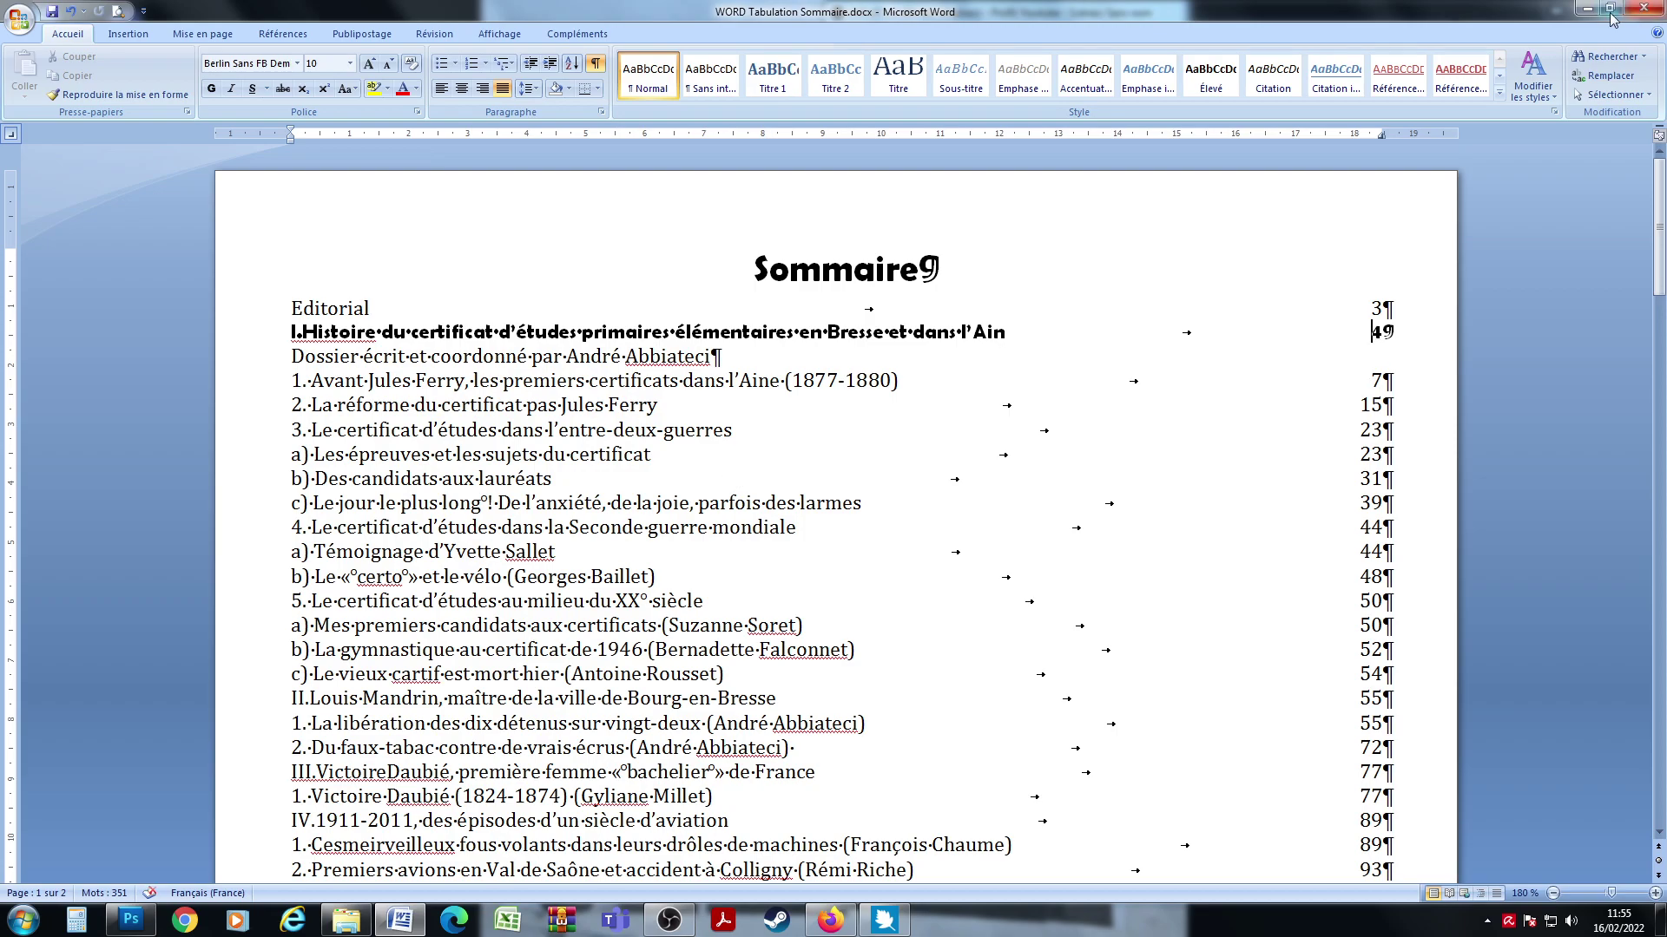
Step: Make the entire "Editorial" line bold, including its page number
scroll(562, 434, "down", 11)
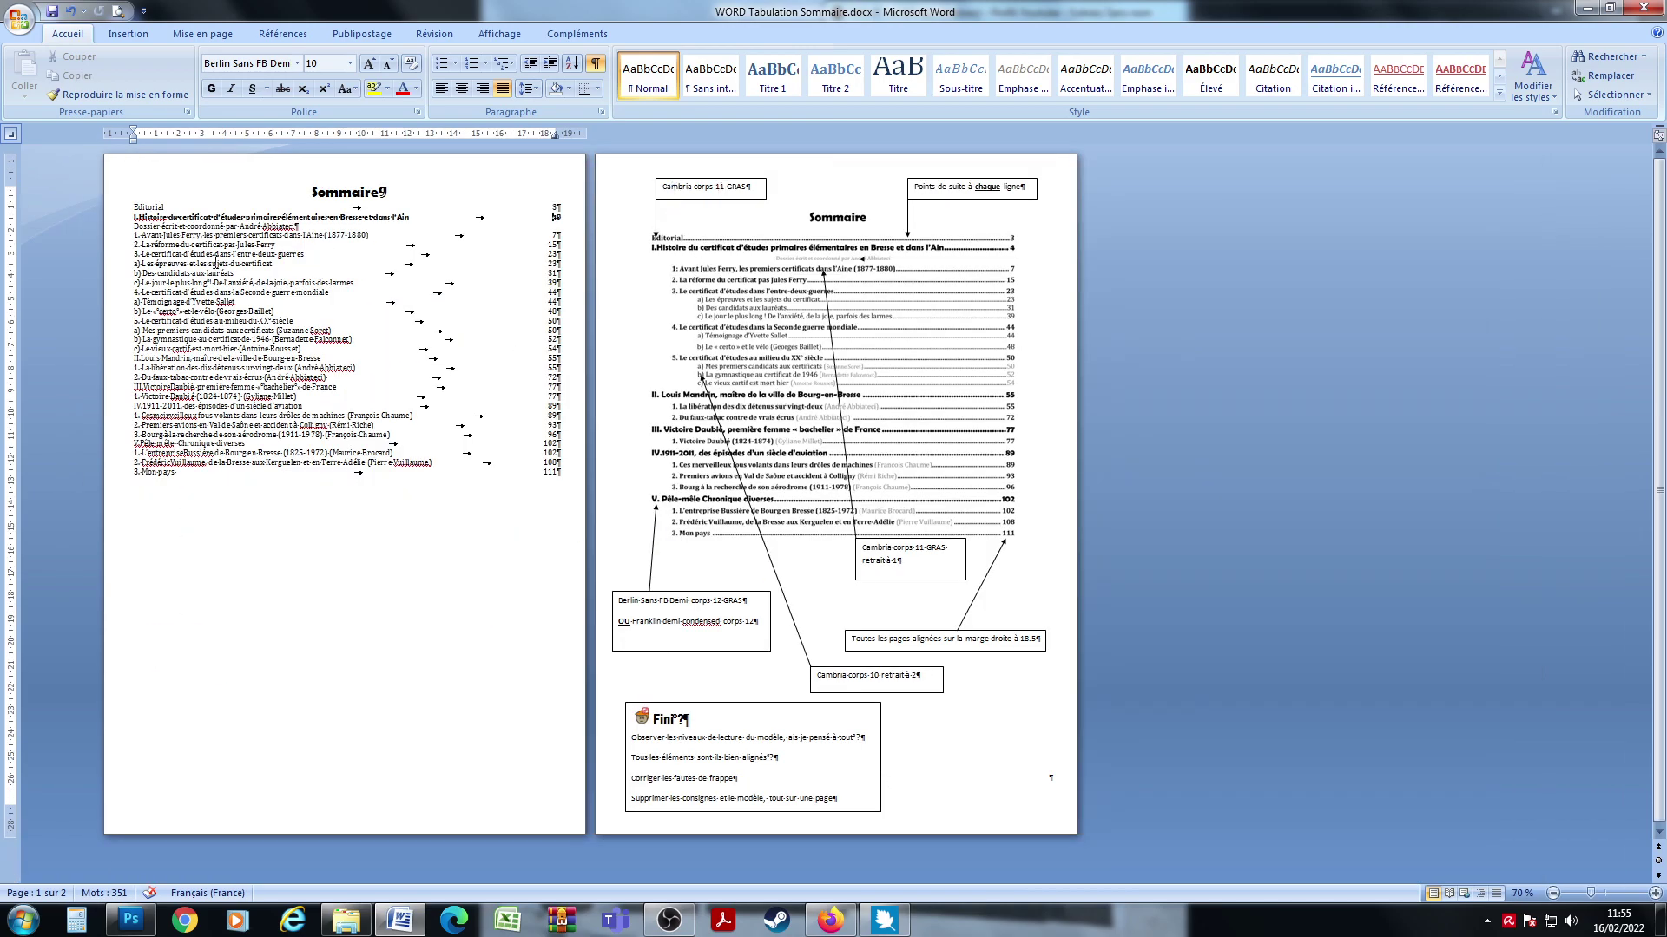
triple_click(166, 207)
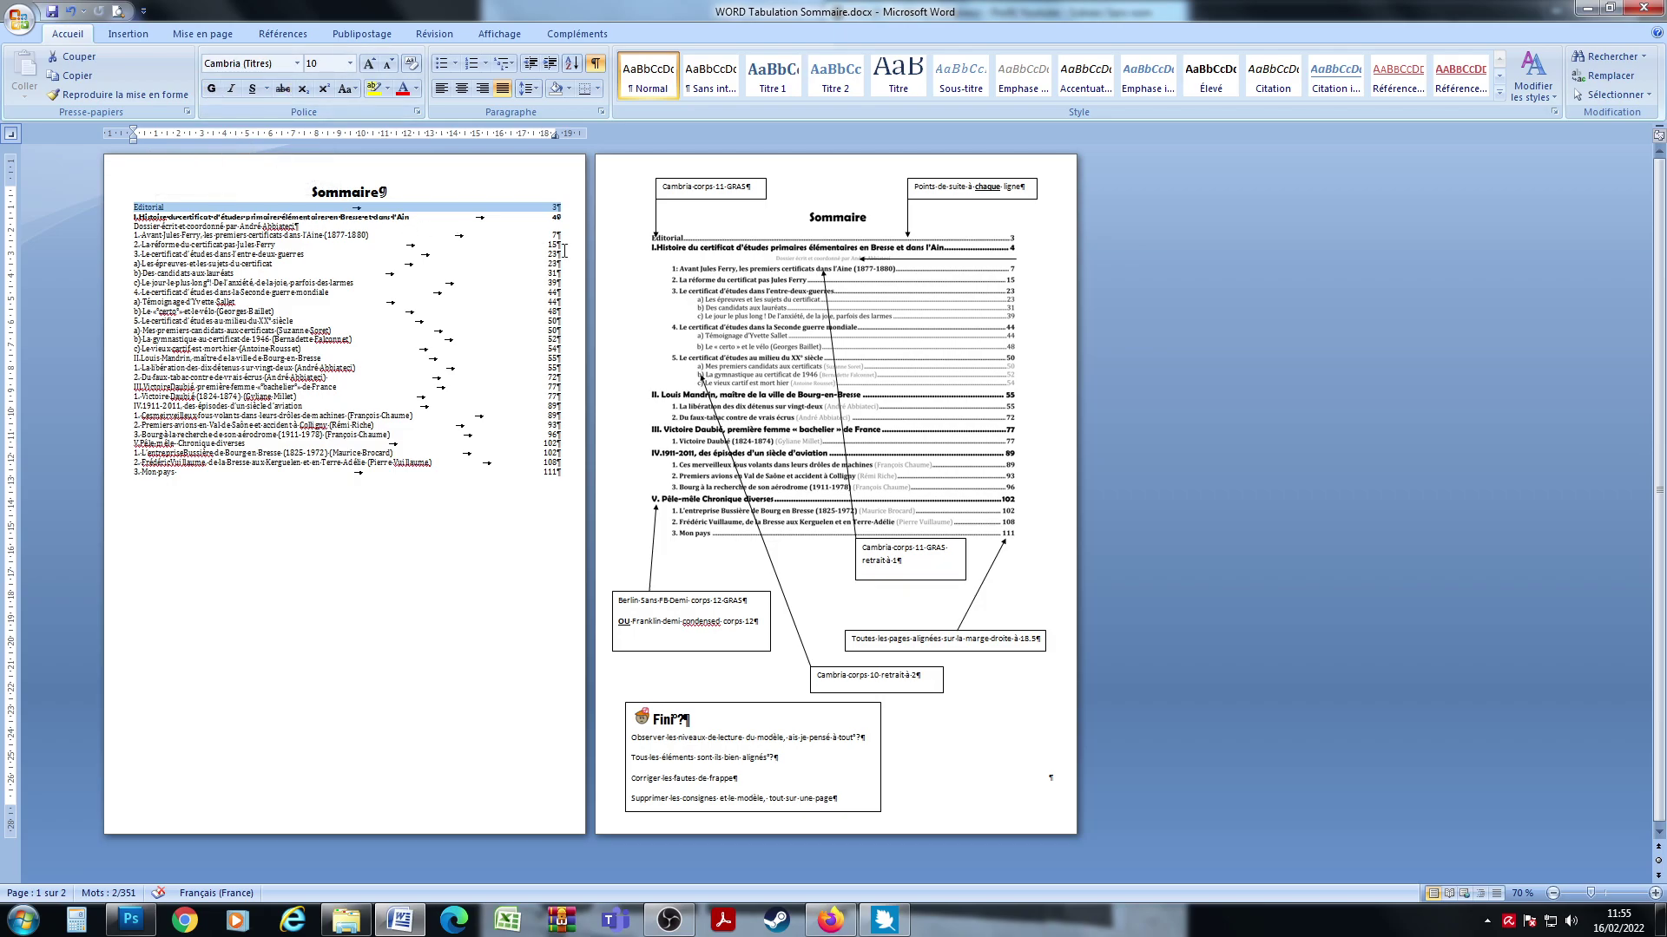
key("ctrl+g")
Step: Give the right-aligned tab stop of all entries from "Editorial" to "Mon pays" the dotted leader, style 2
left_click(224, 254)
left_click_drag(135, 205, 559, 484)
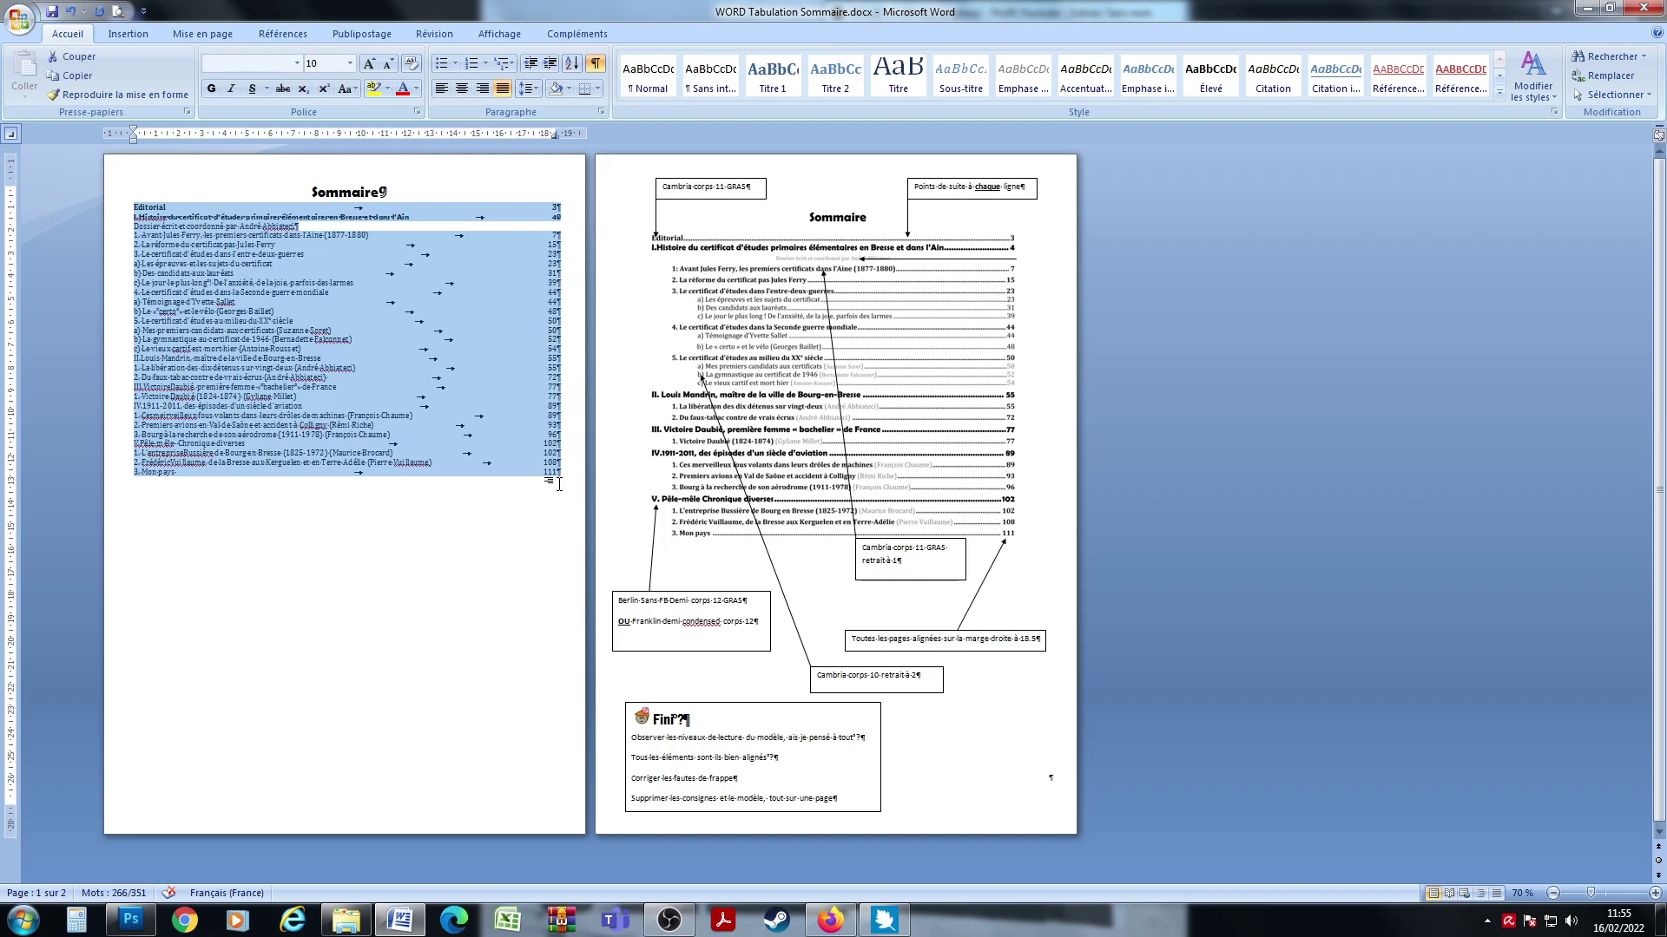
right_click(550, 368)
left_click(599, 451)
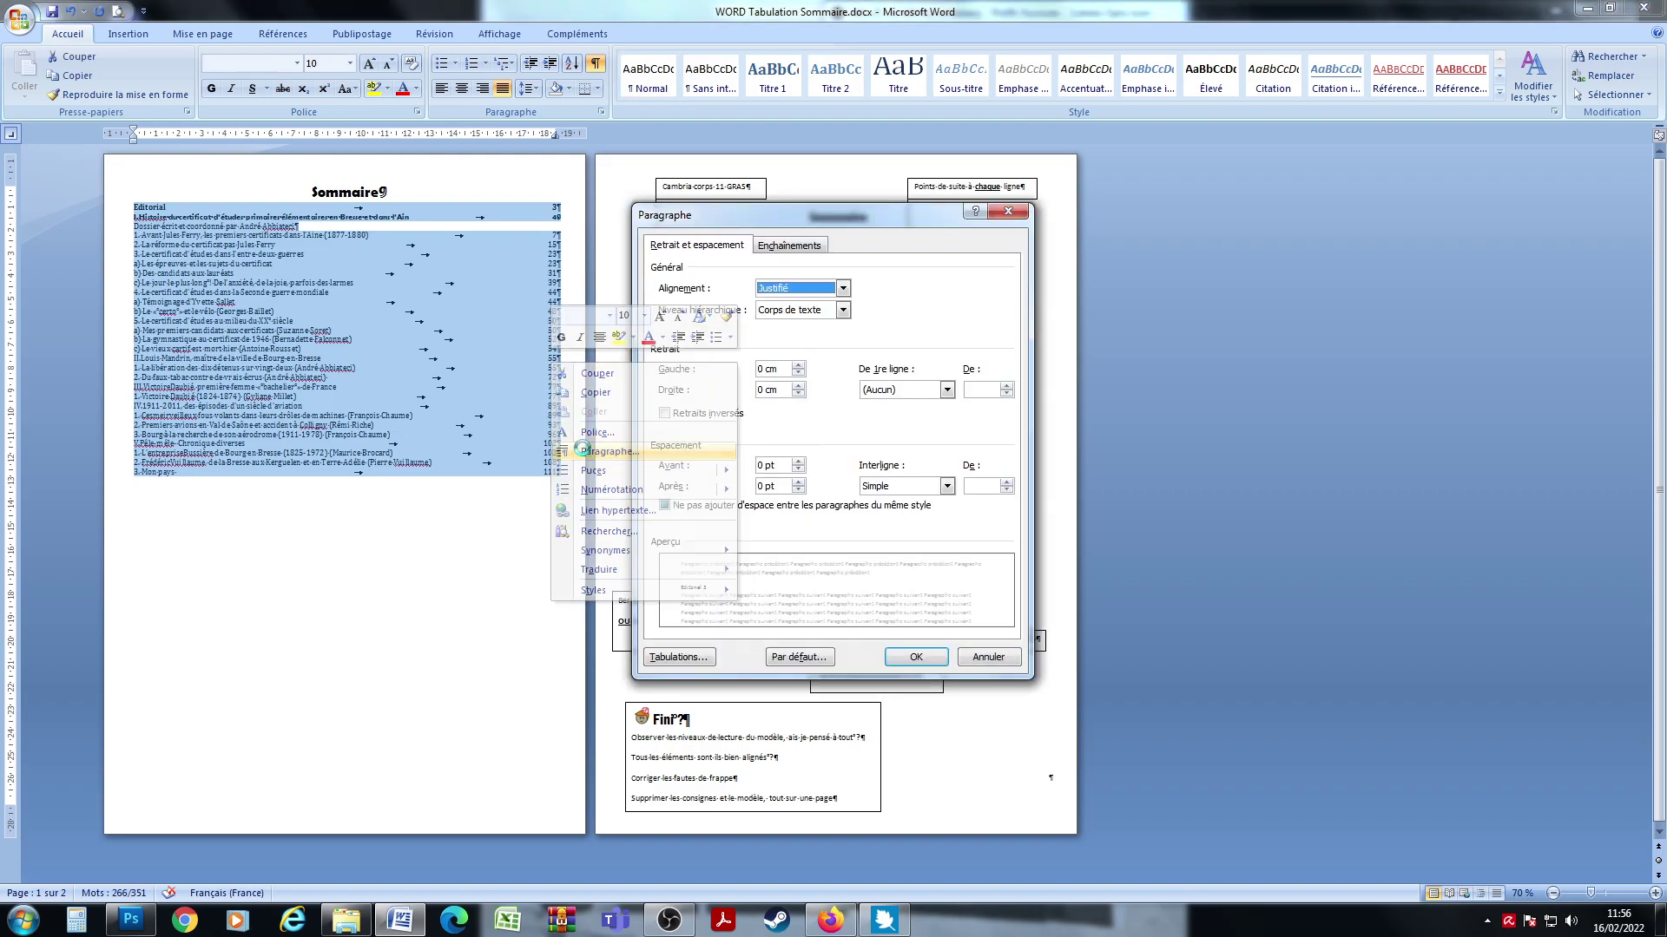
left_click(695, 659)
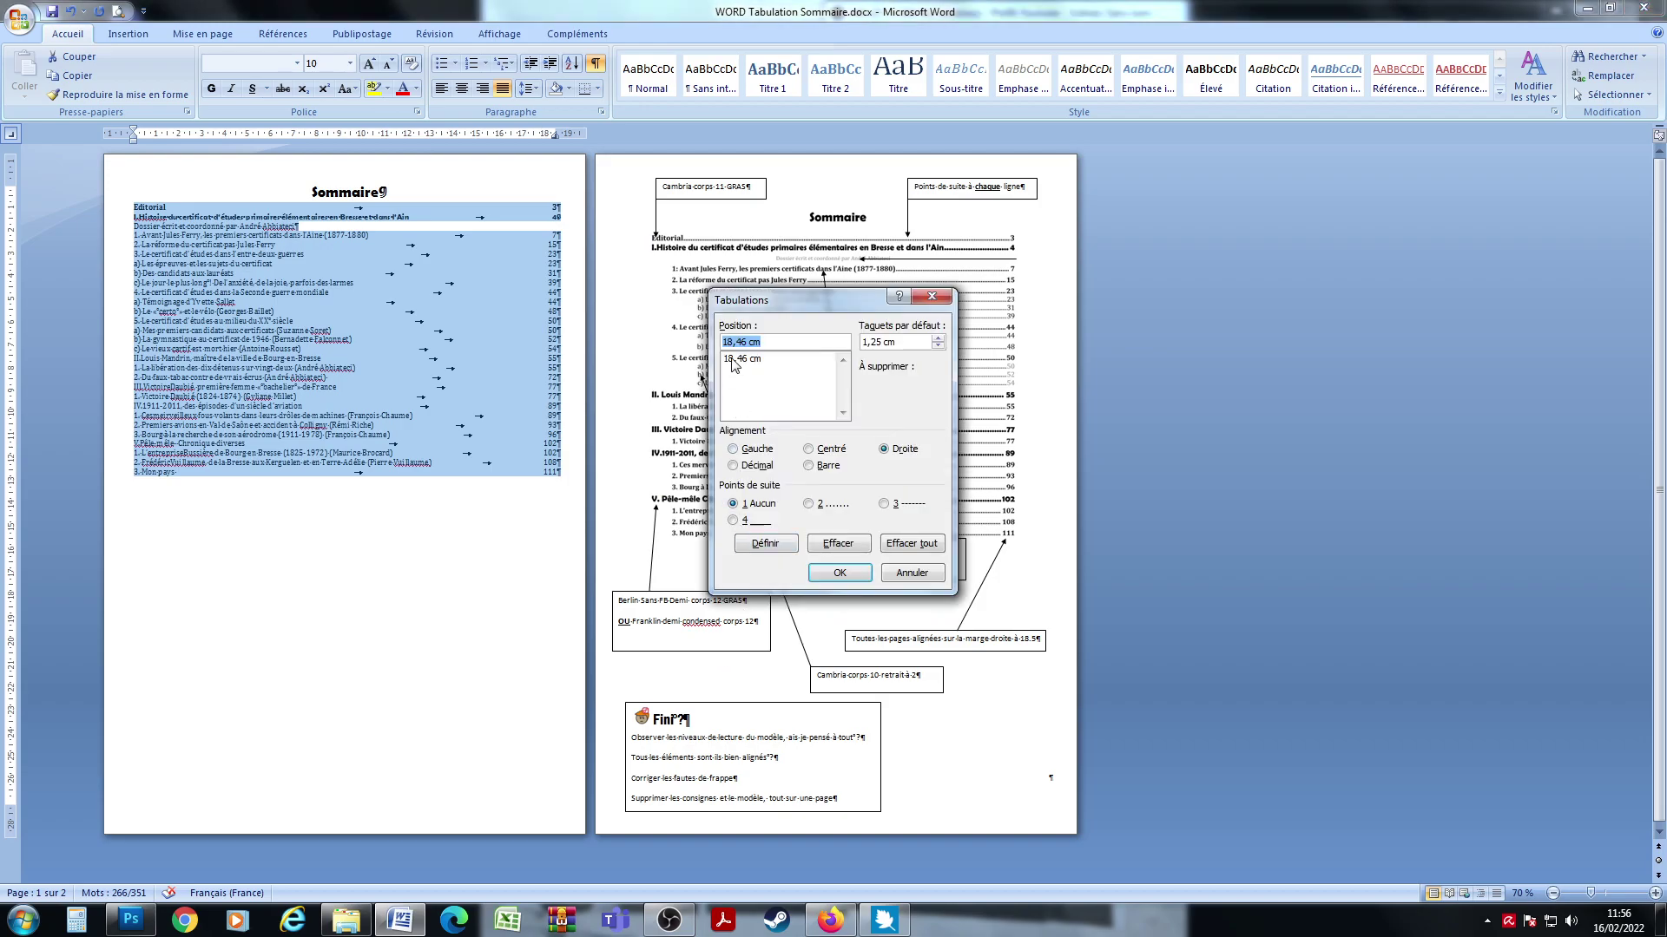
left_click(812, 505)
left_click(839, 573)
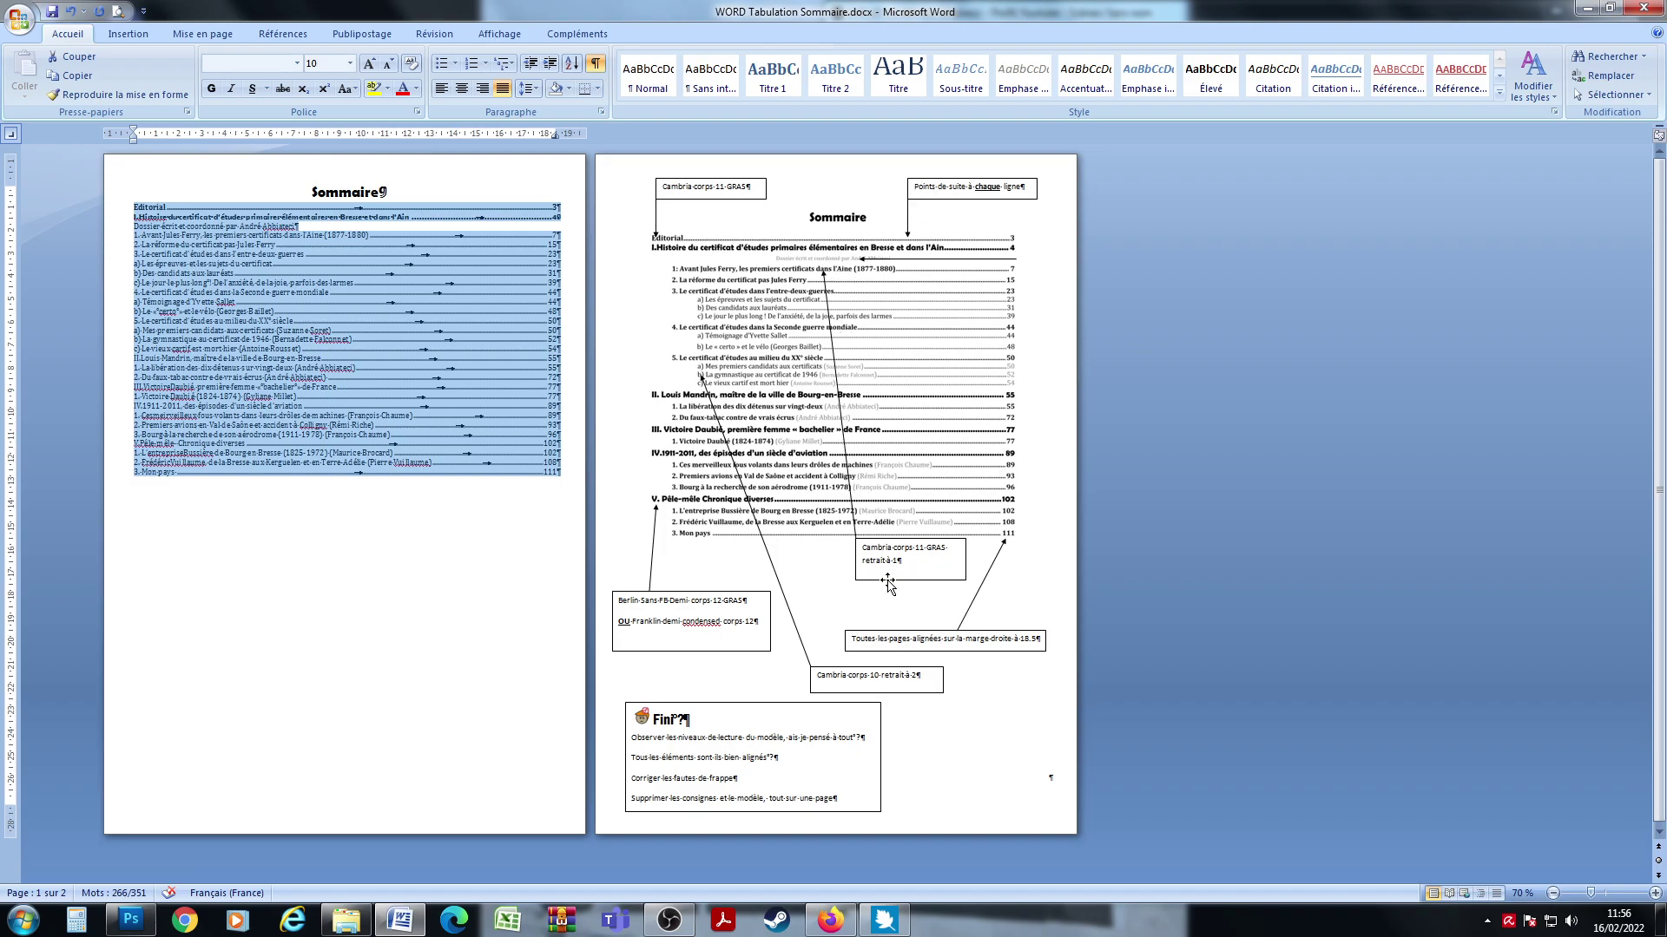
Step: Try to copy the "Editorial" line's formatting onto the entry "1. Avant Jules Ferry"
triple_click(873, 553)
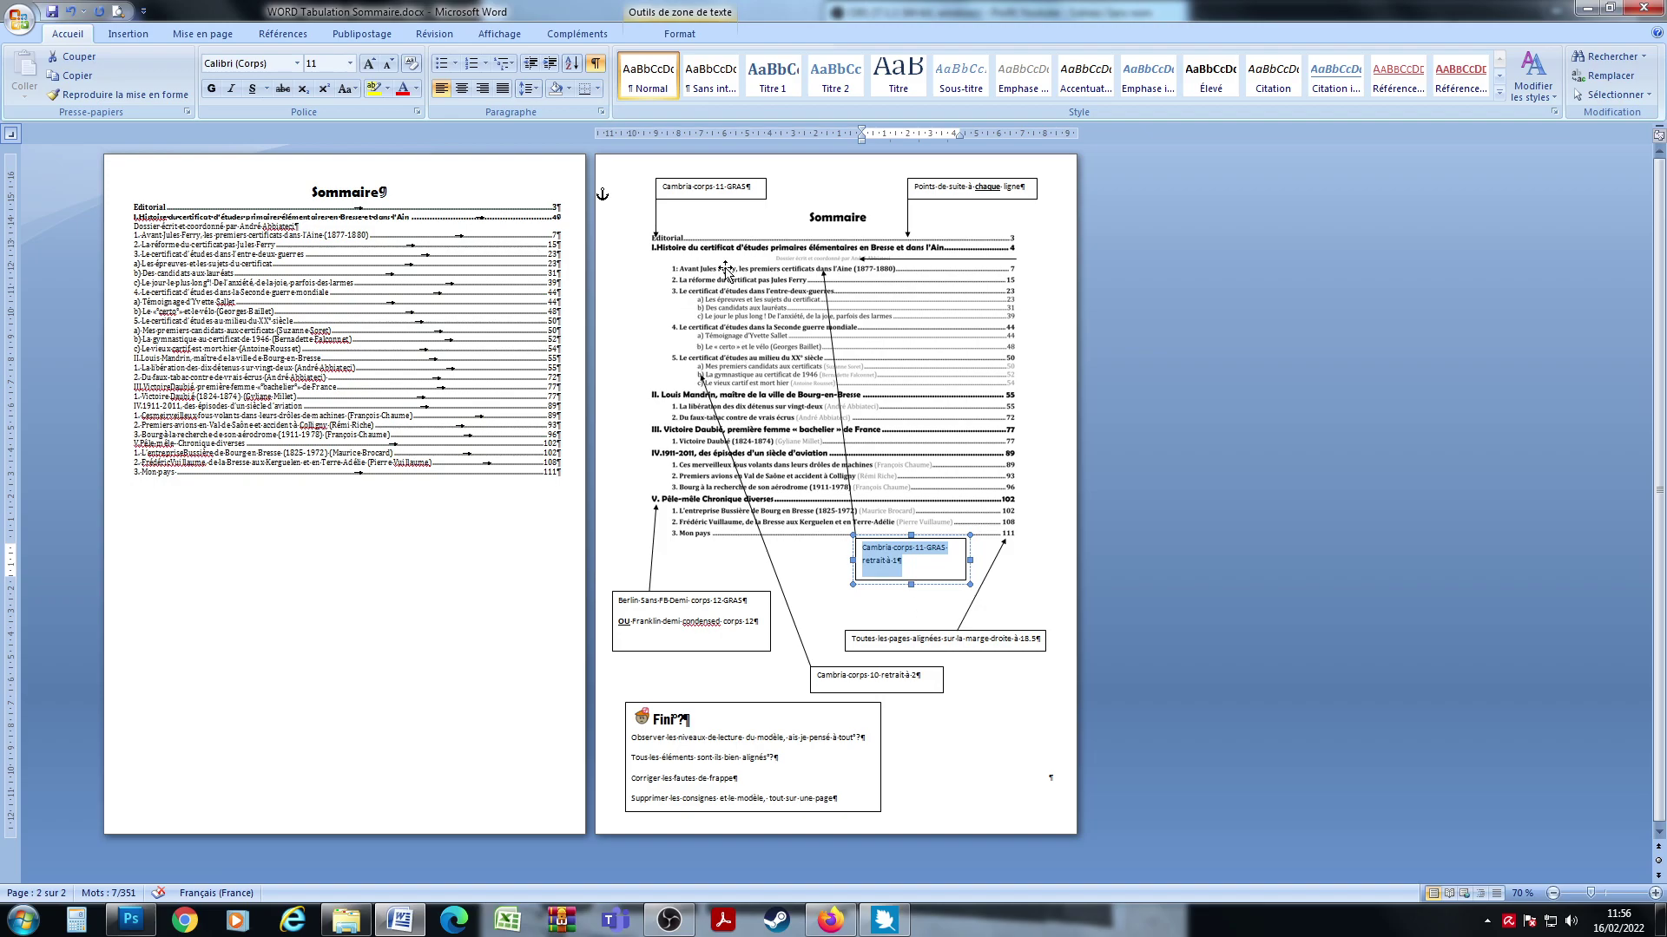
triple_click(154, 209)
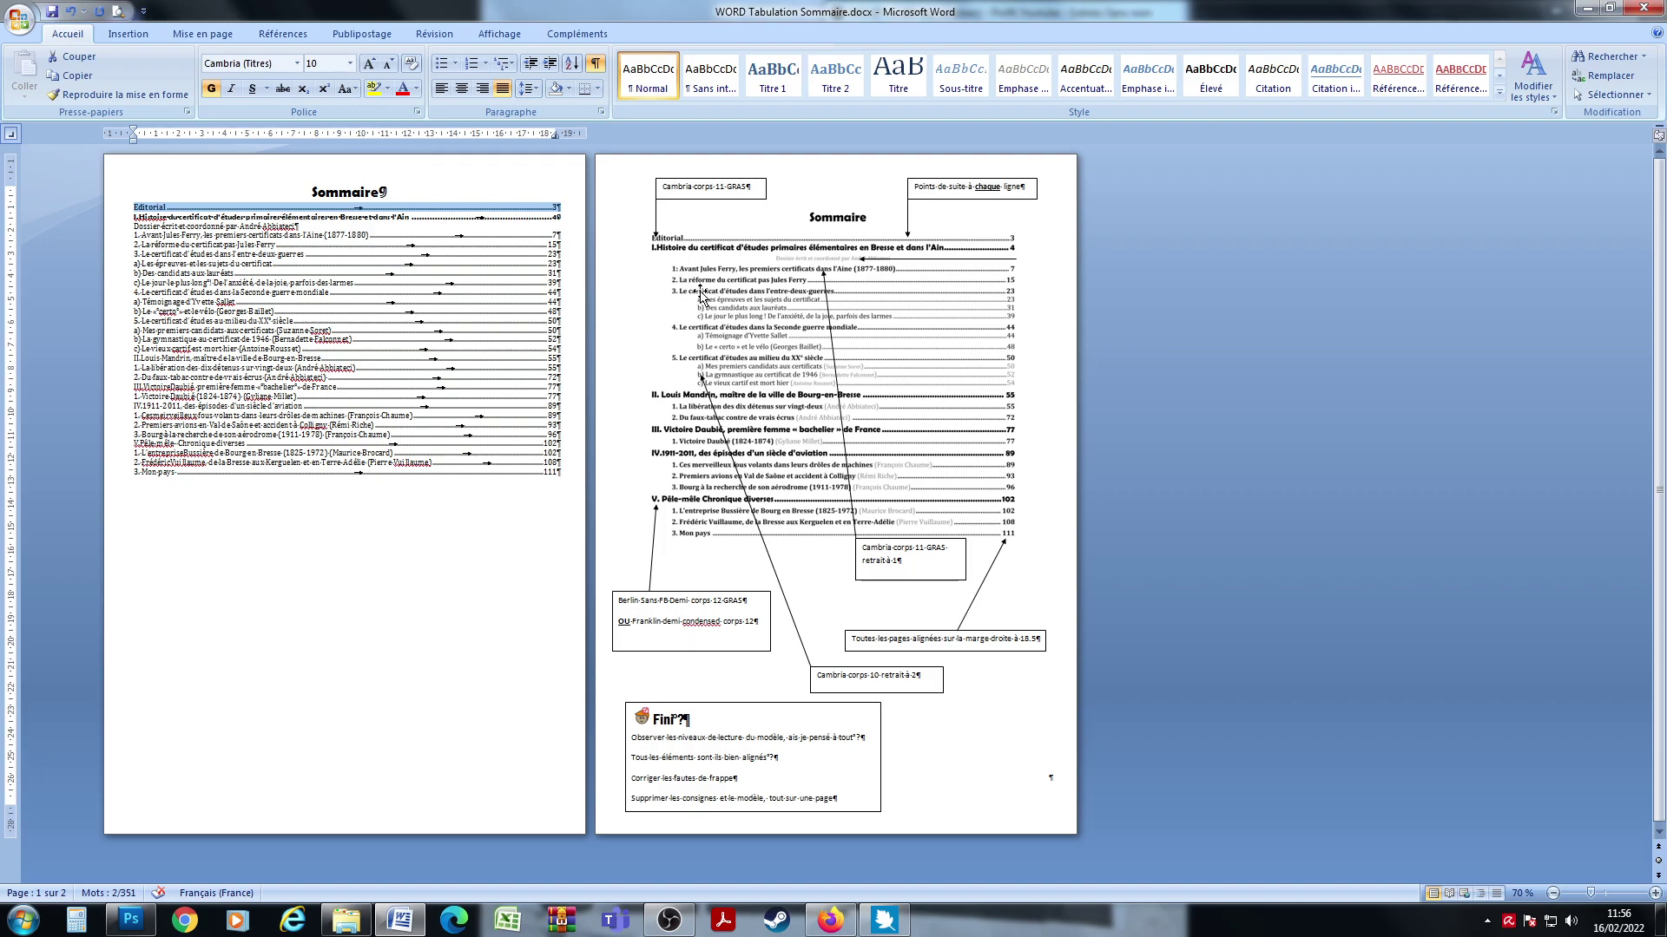
left_click(74, 97)
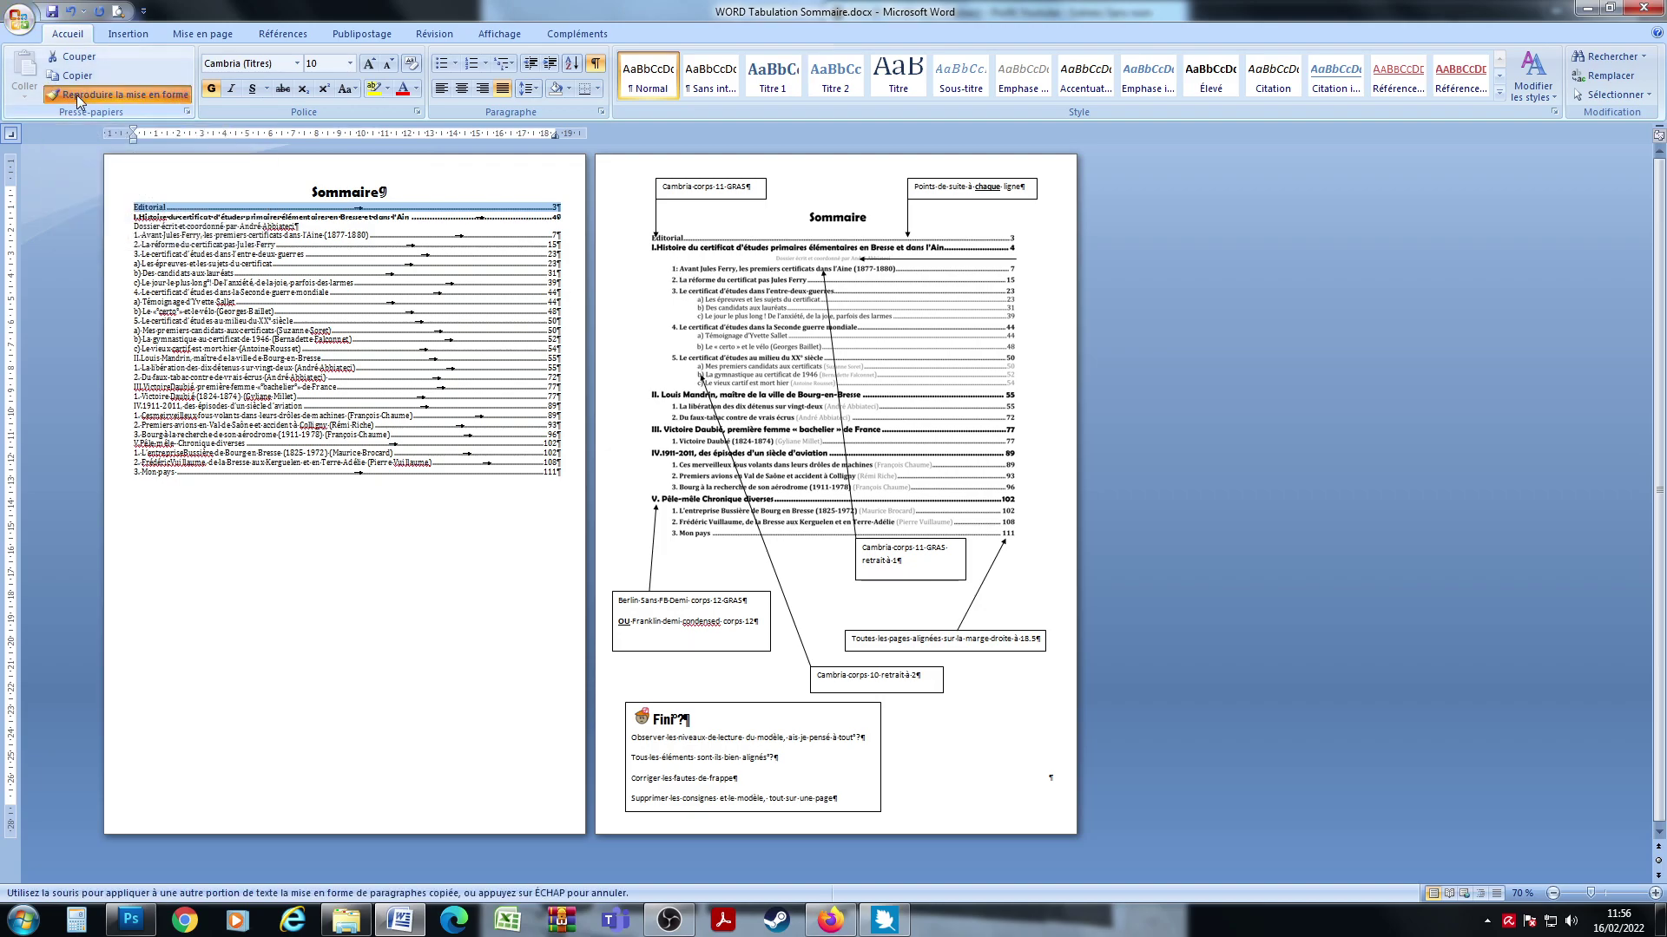
left_click(149, 236)
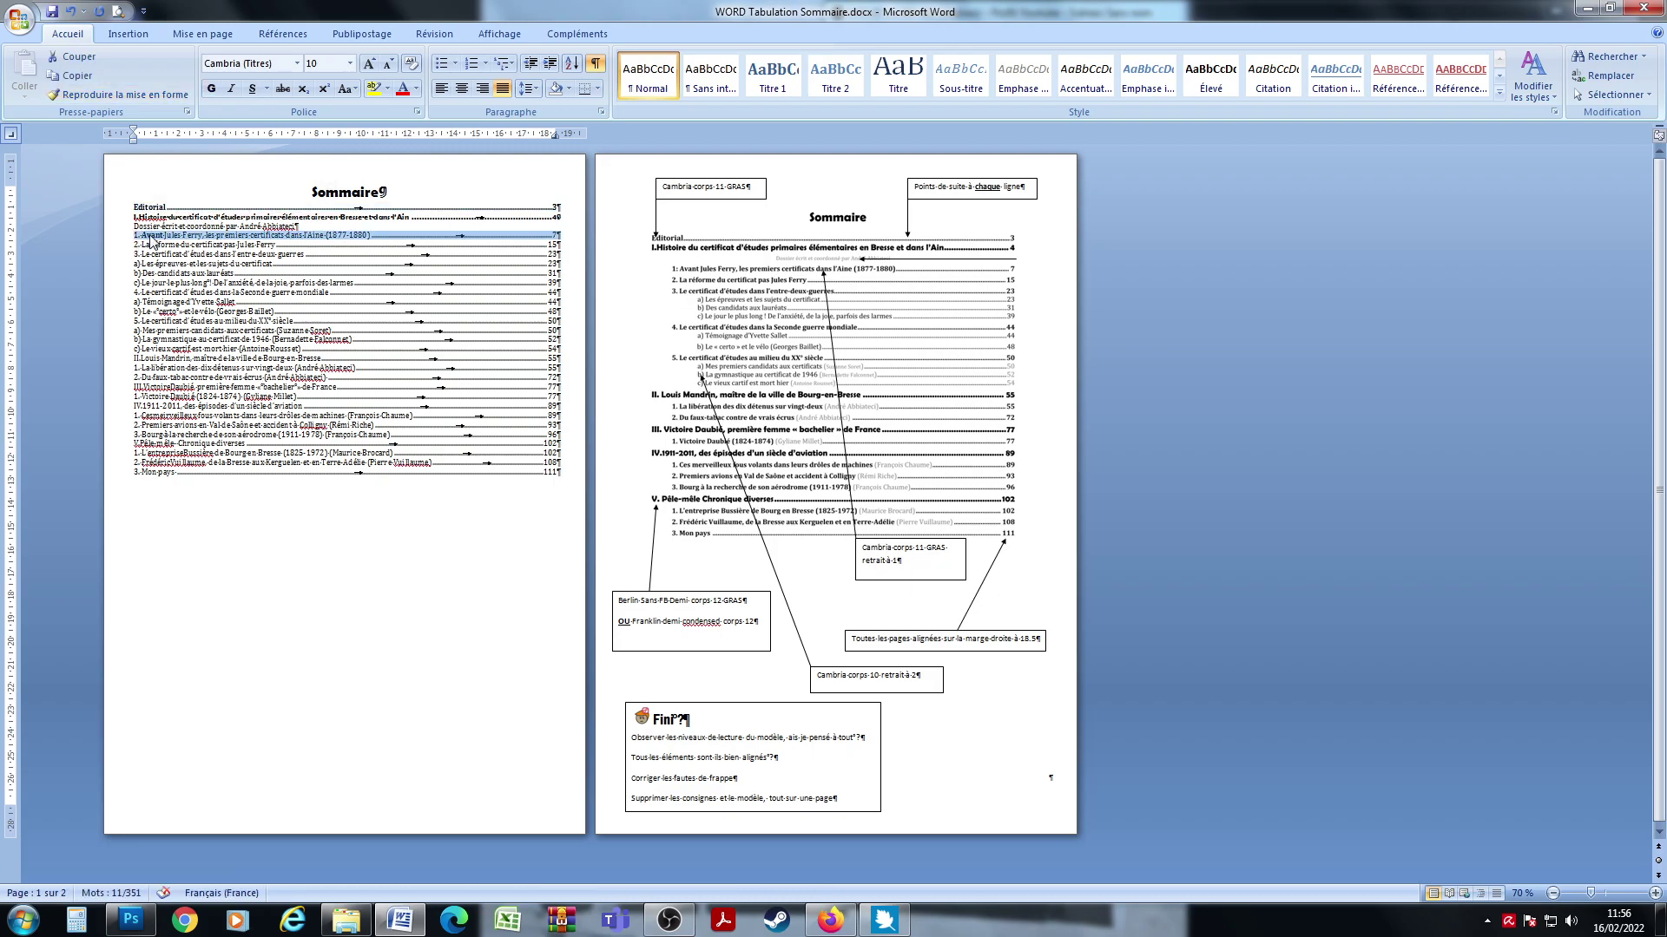
scroll(250, 323, "up", 6)
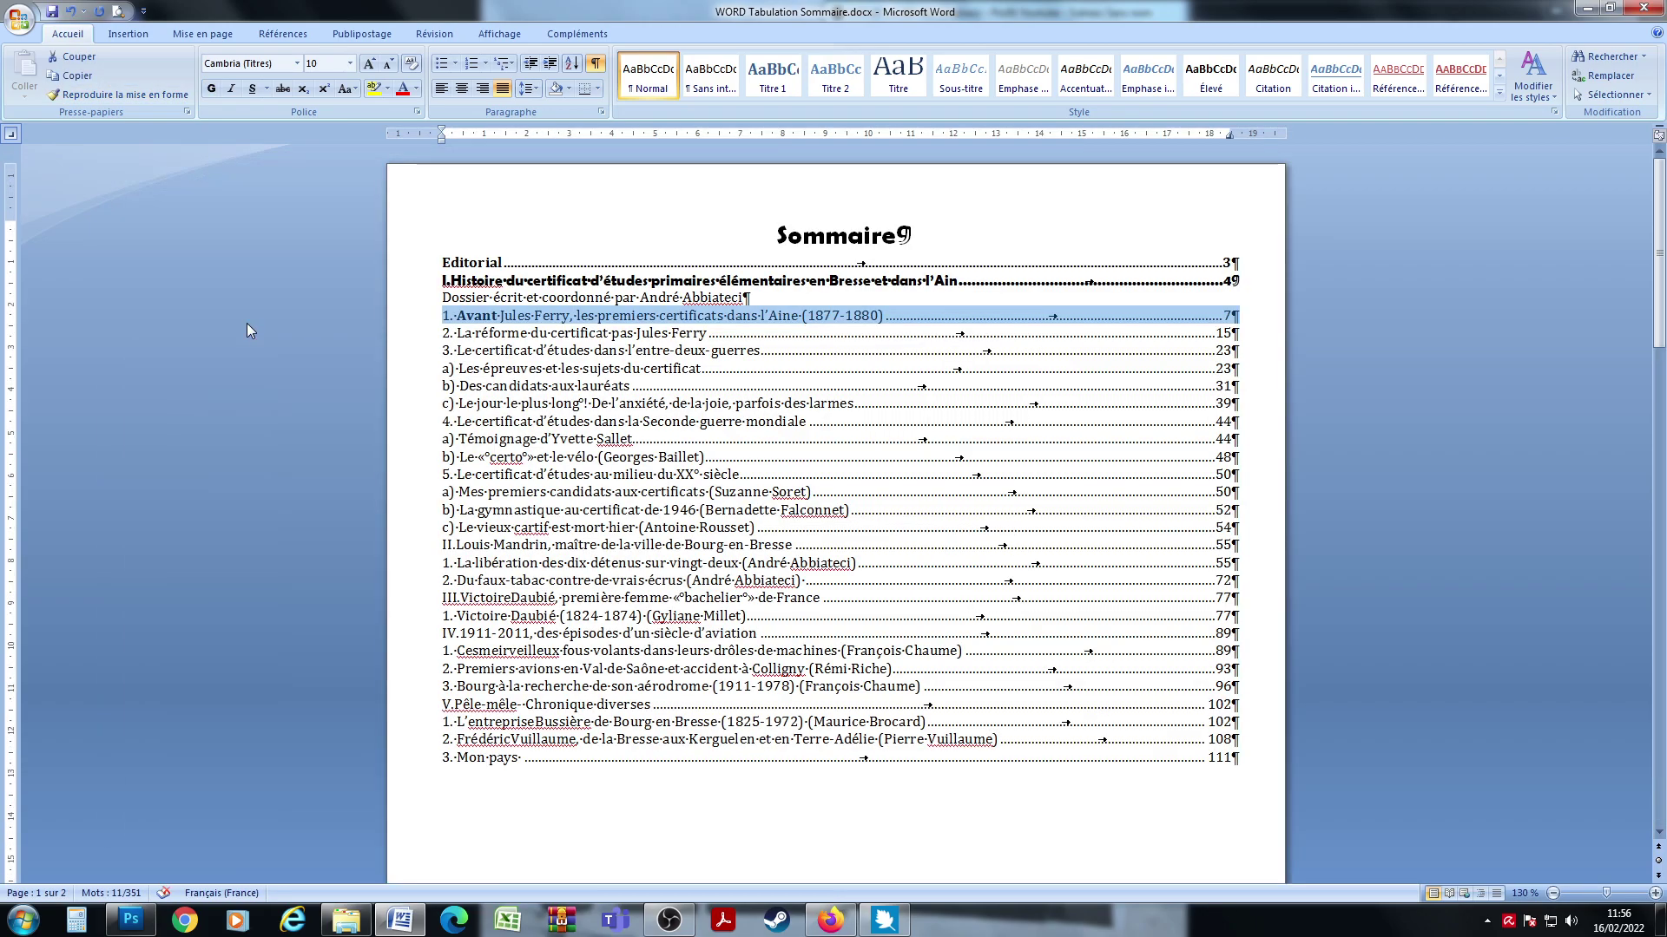
Step: Copy the "Editorial" line's bold formatting to the whole entry "1. Avant Jules Ferry" and indent that entry 1 cm
left_click_drag(473, 265, 1237, 263)
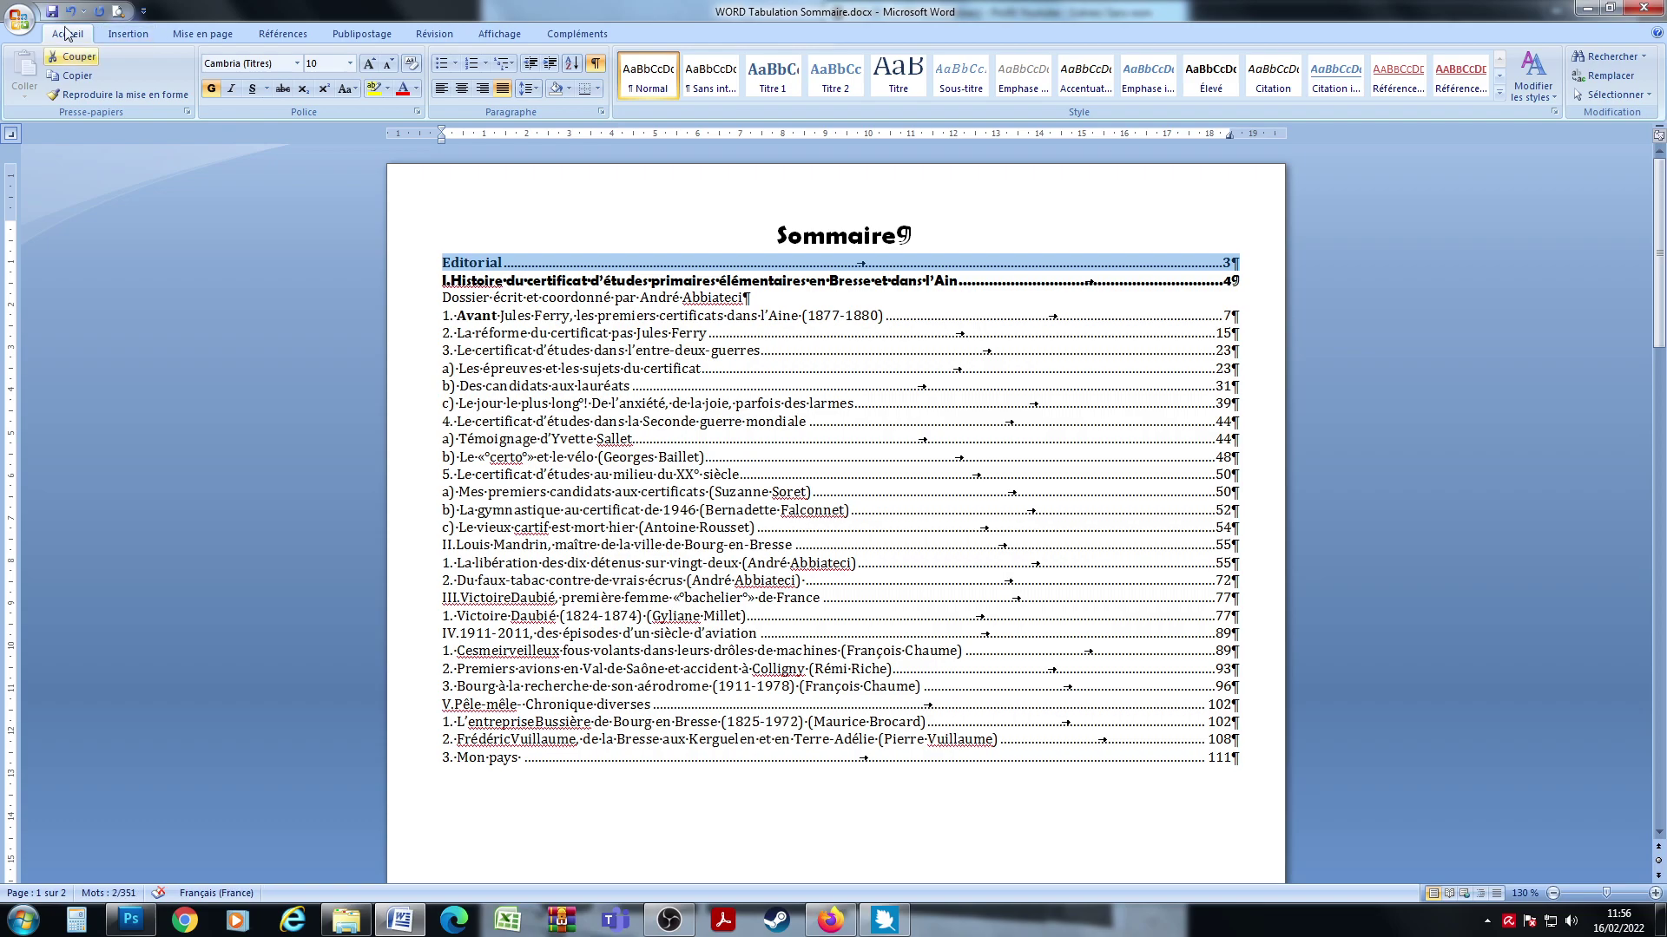
left_click(92, 96)
left_click_drag(458, 316, 492, 319)
left_click_drag(440, 142, 486, 143)
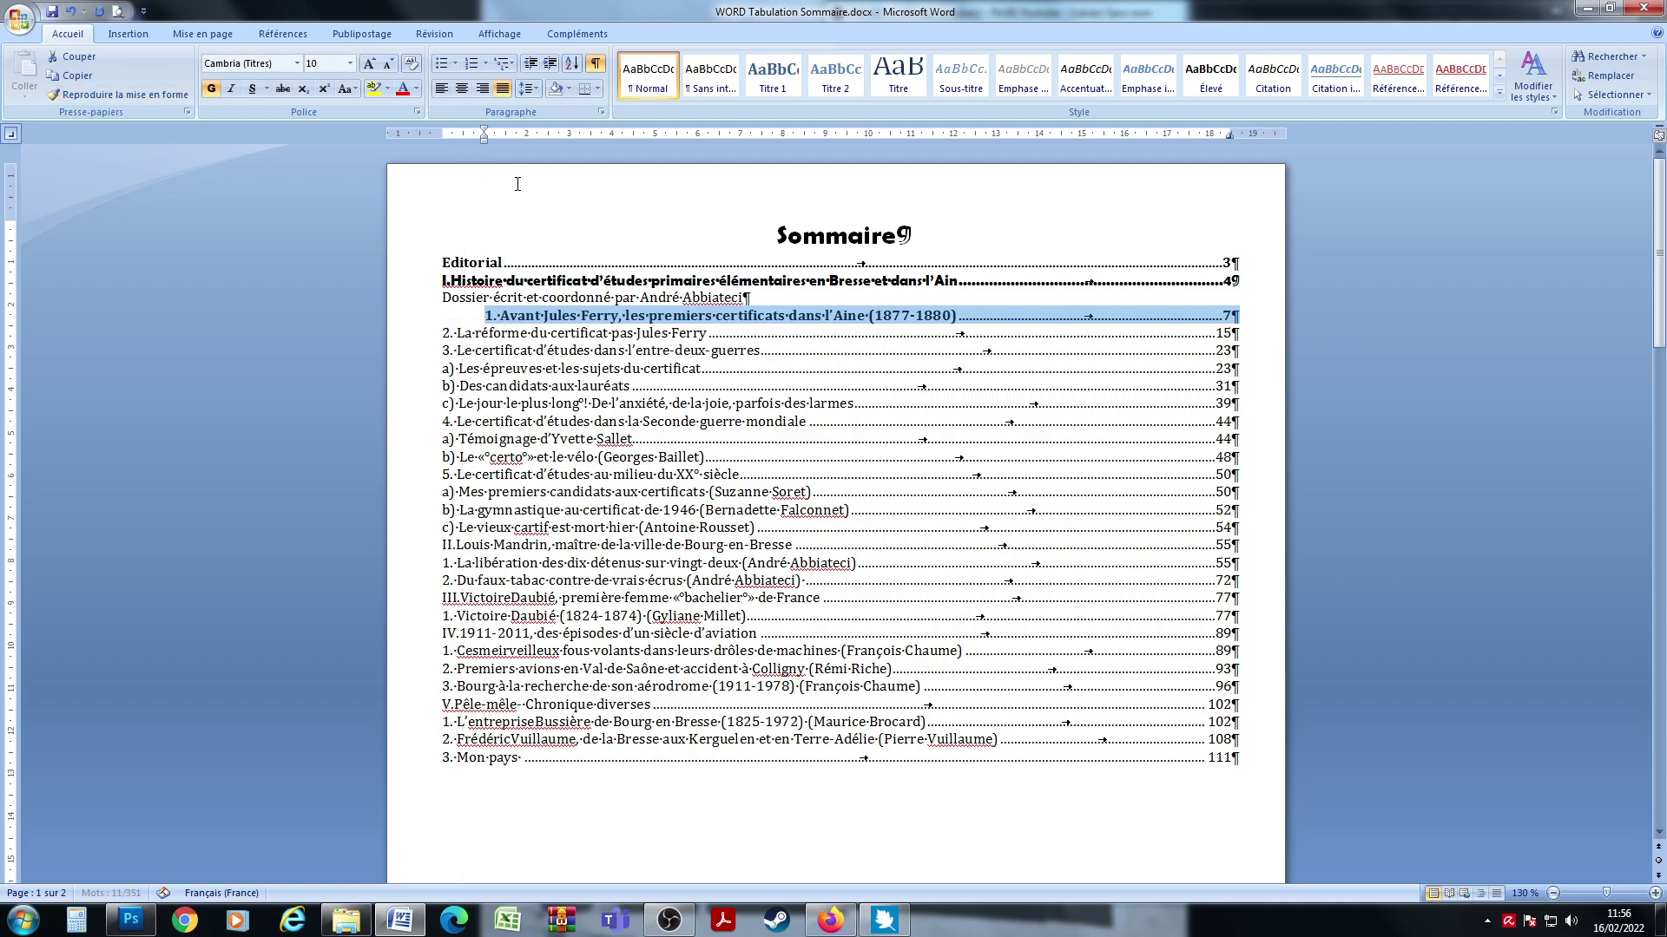
Step: Copy the formatting of "1. Avant Jules Ferry" to the entries "2. La réforme du certificat" and "3. Le certificat d'études dans l'entre-deux-guerres" only
double_click(85, 94)
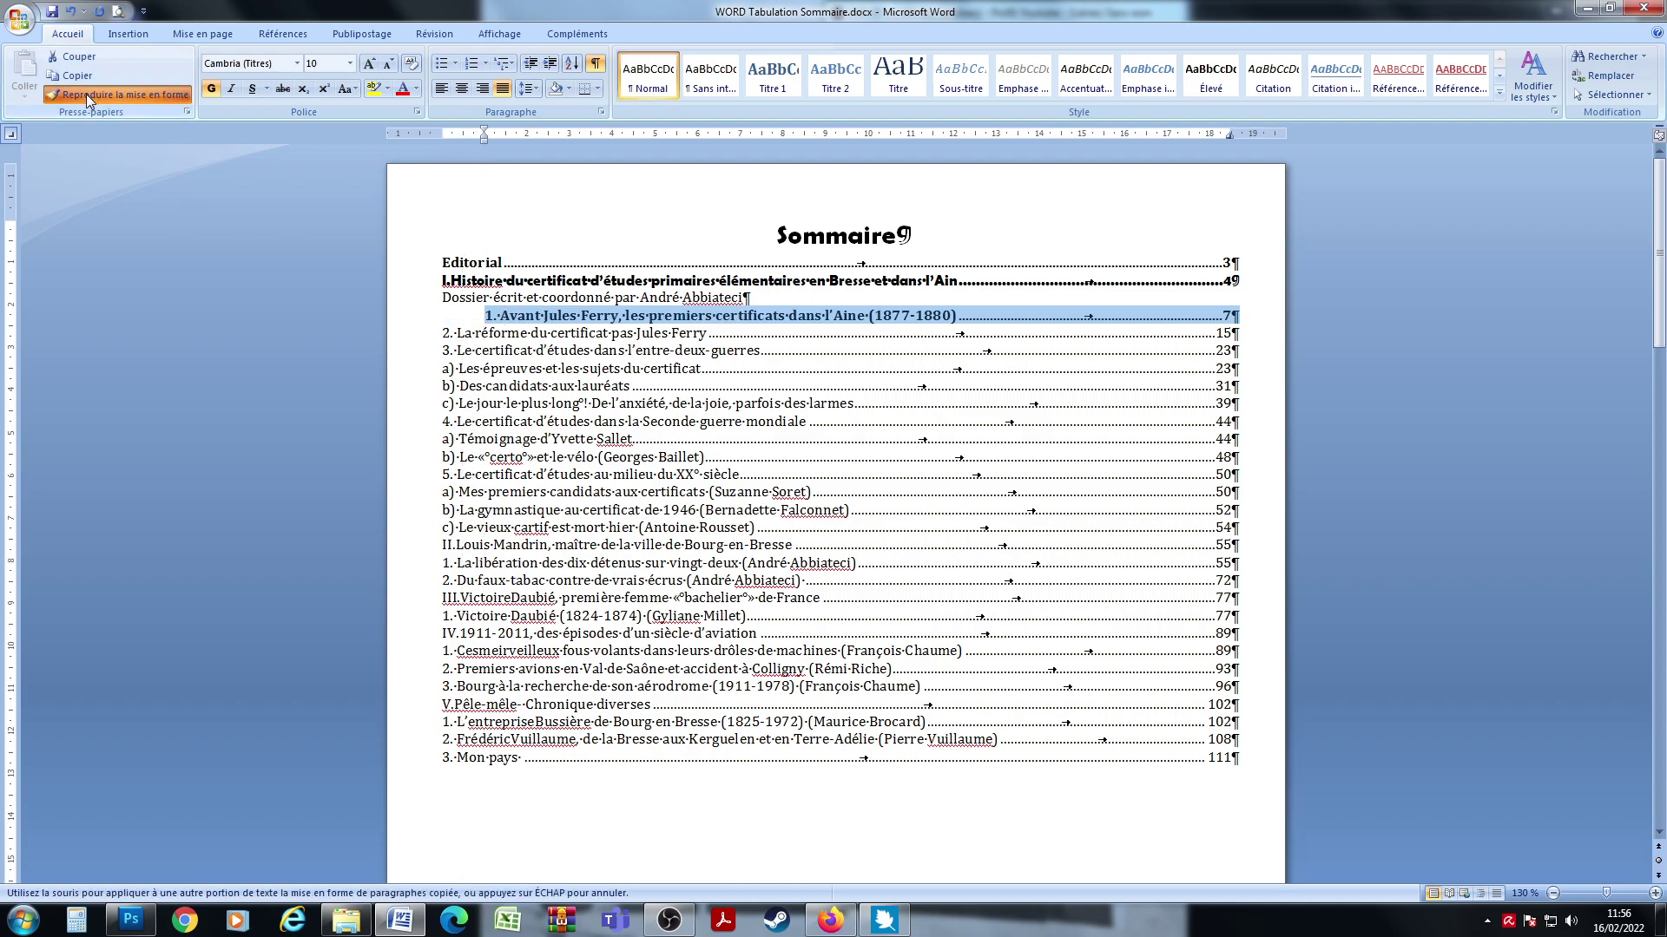
left_click(469, 335)
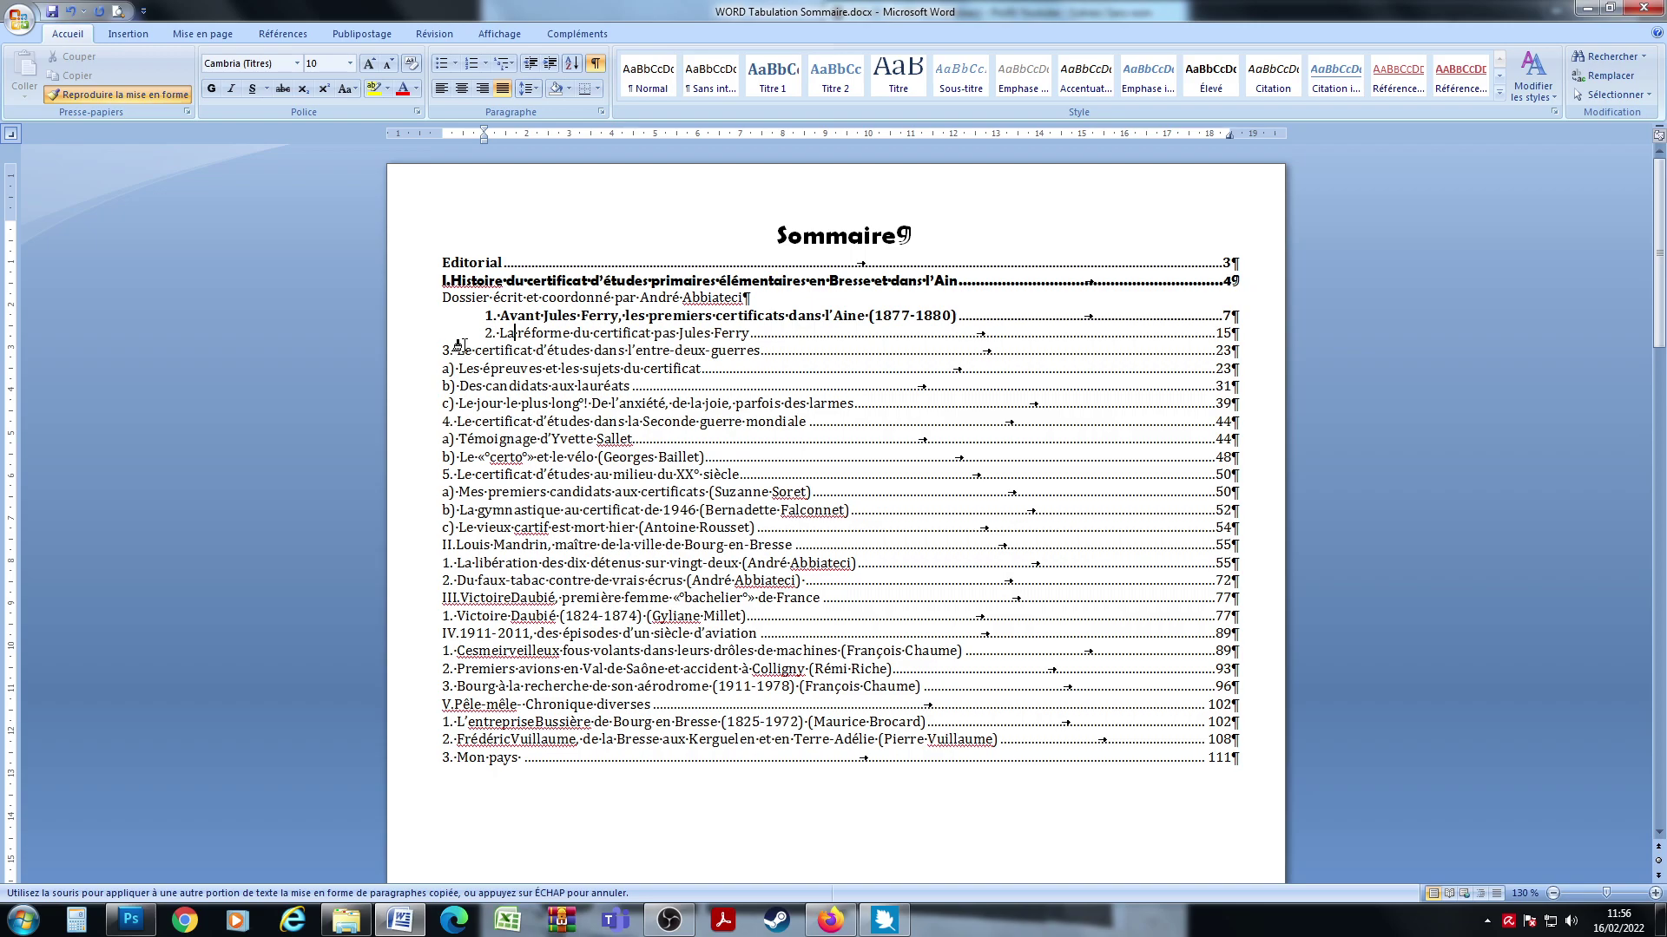
triple_click(509, 337)
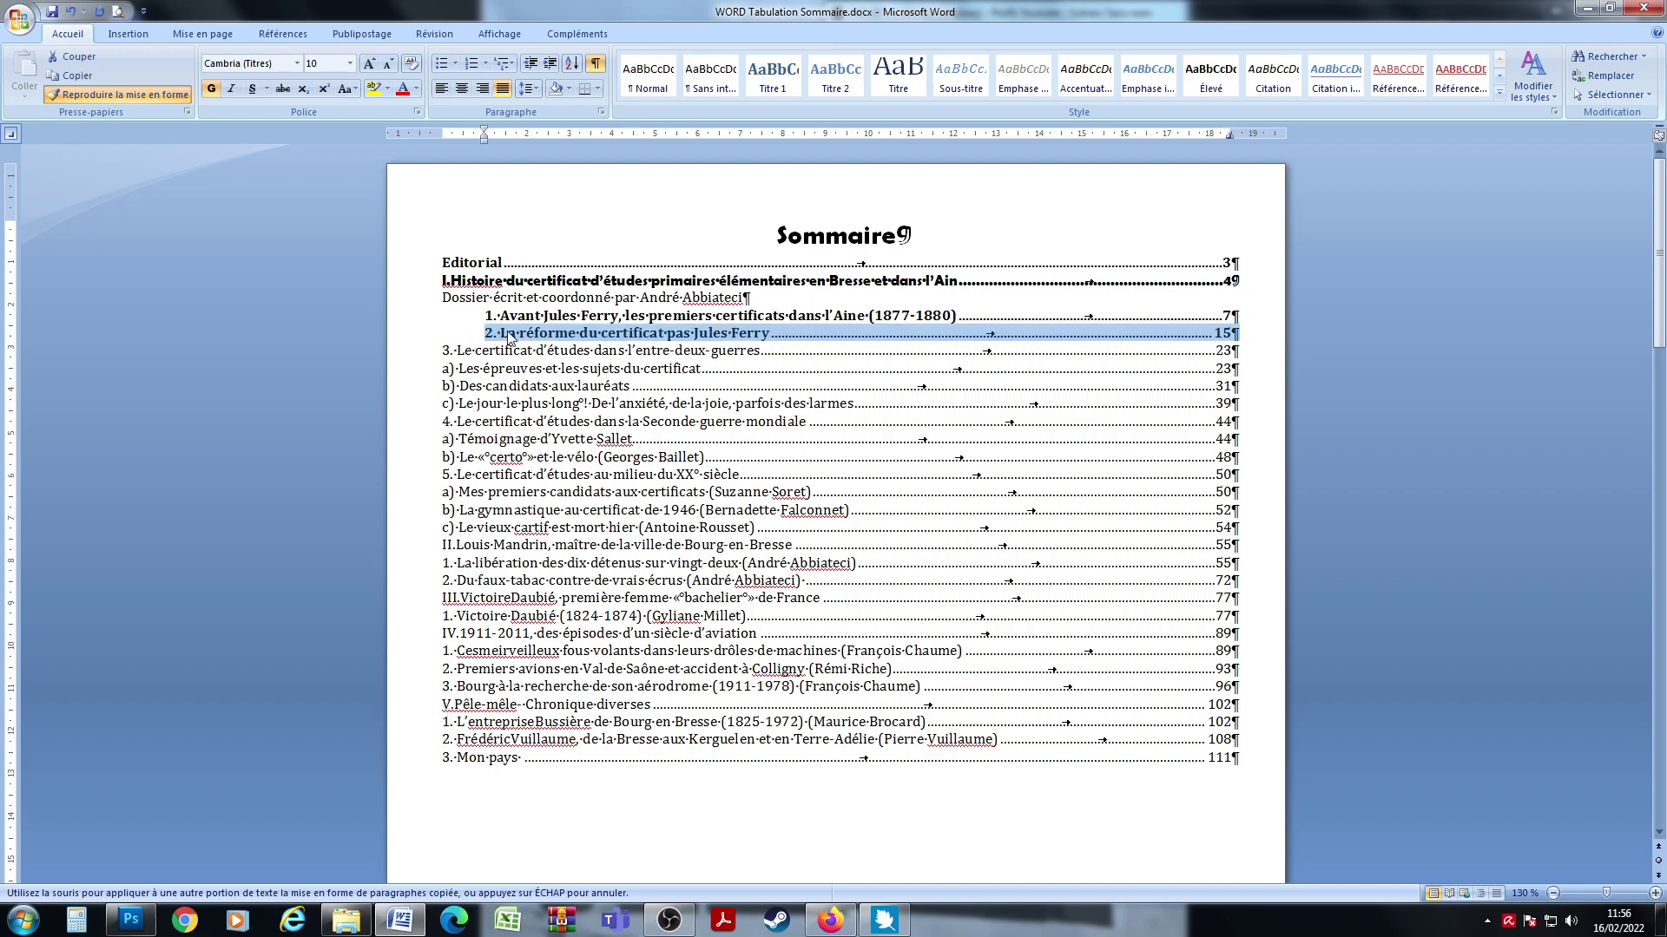
left_click(461, 347)
key("ctrl+a")
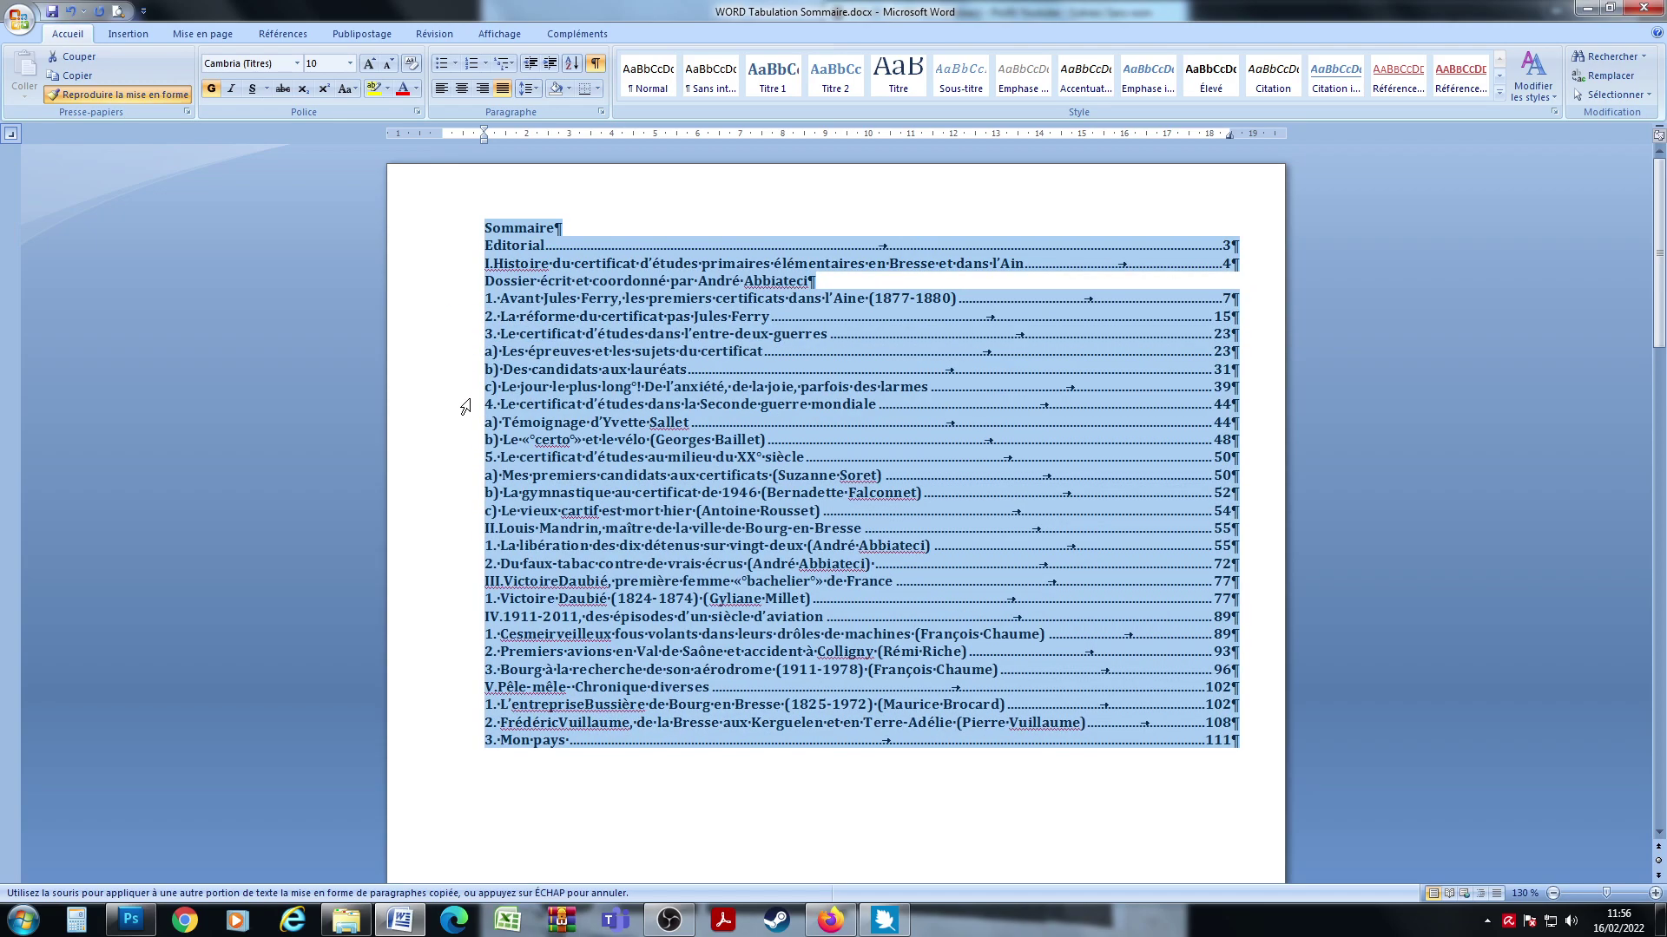
key("ctrl+z")
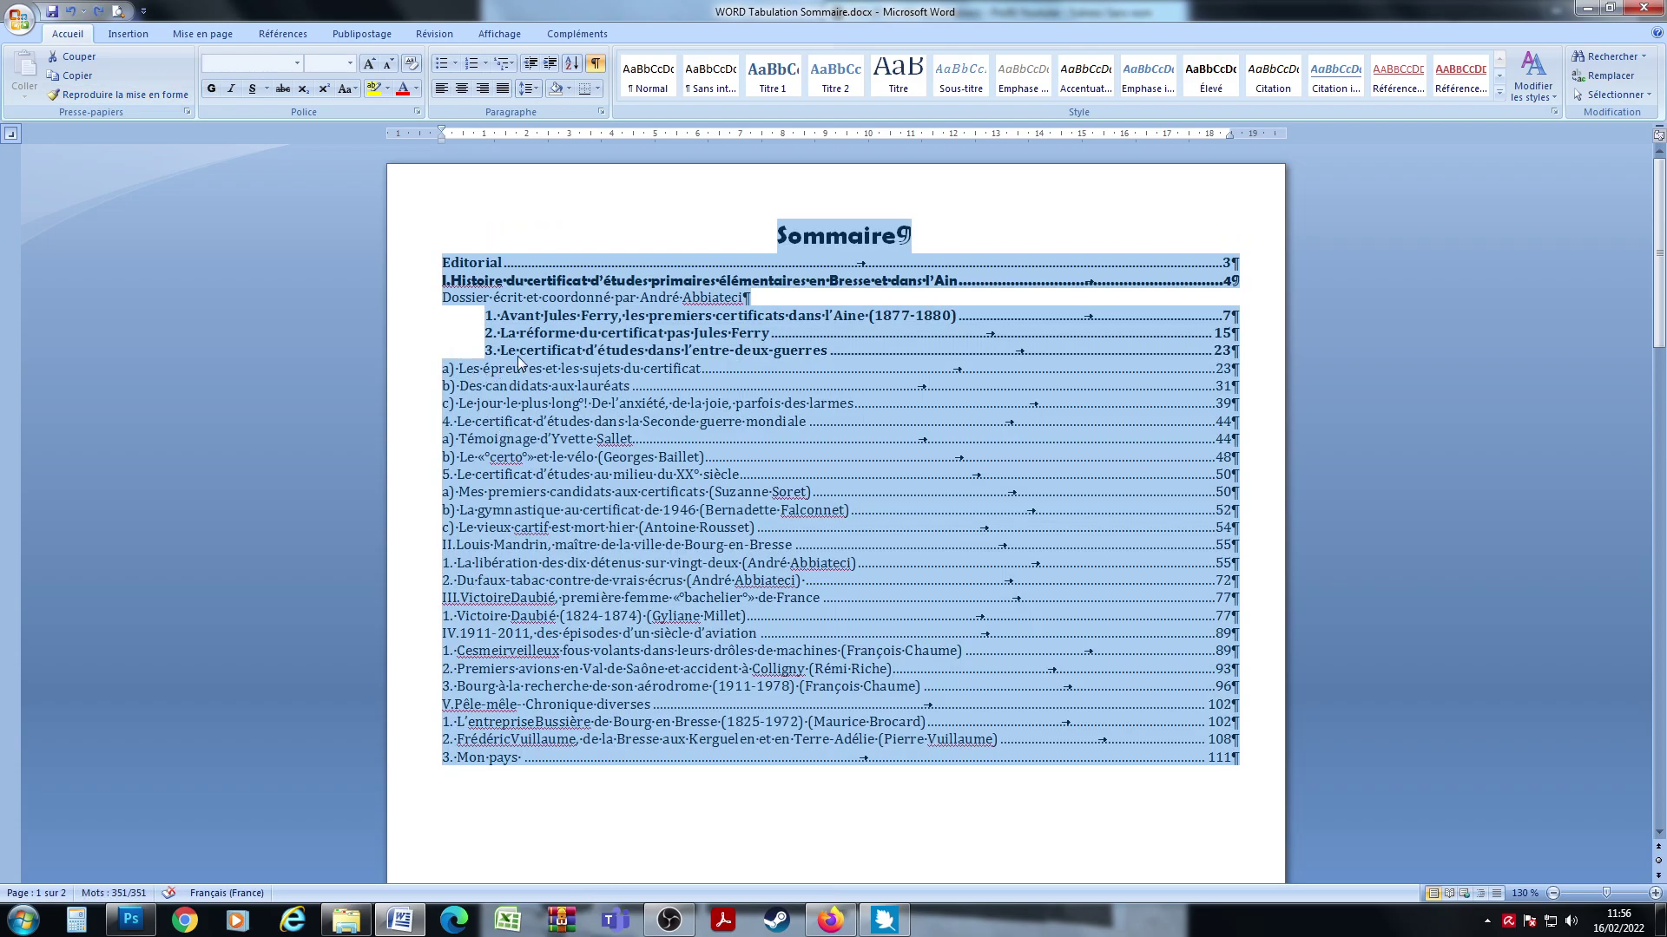
Step: Copy the formatting of entry 3 to "5. Le certificat d'études au milieu du XX° siècle", undoing the accidental formatting of the whole document
triple_click(514, 353)
left_click(137, 92)
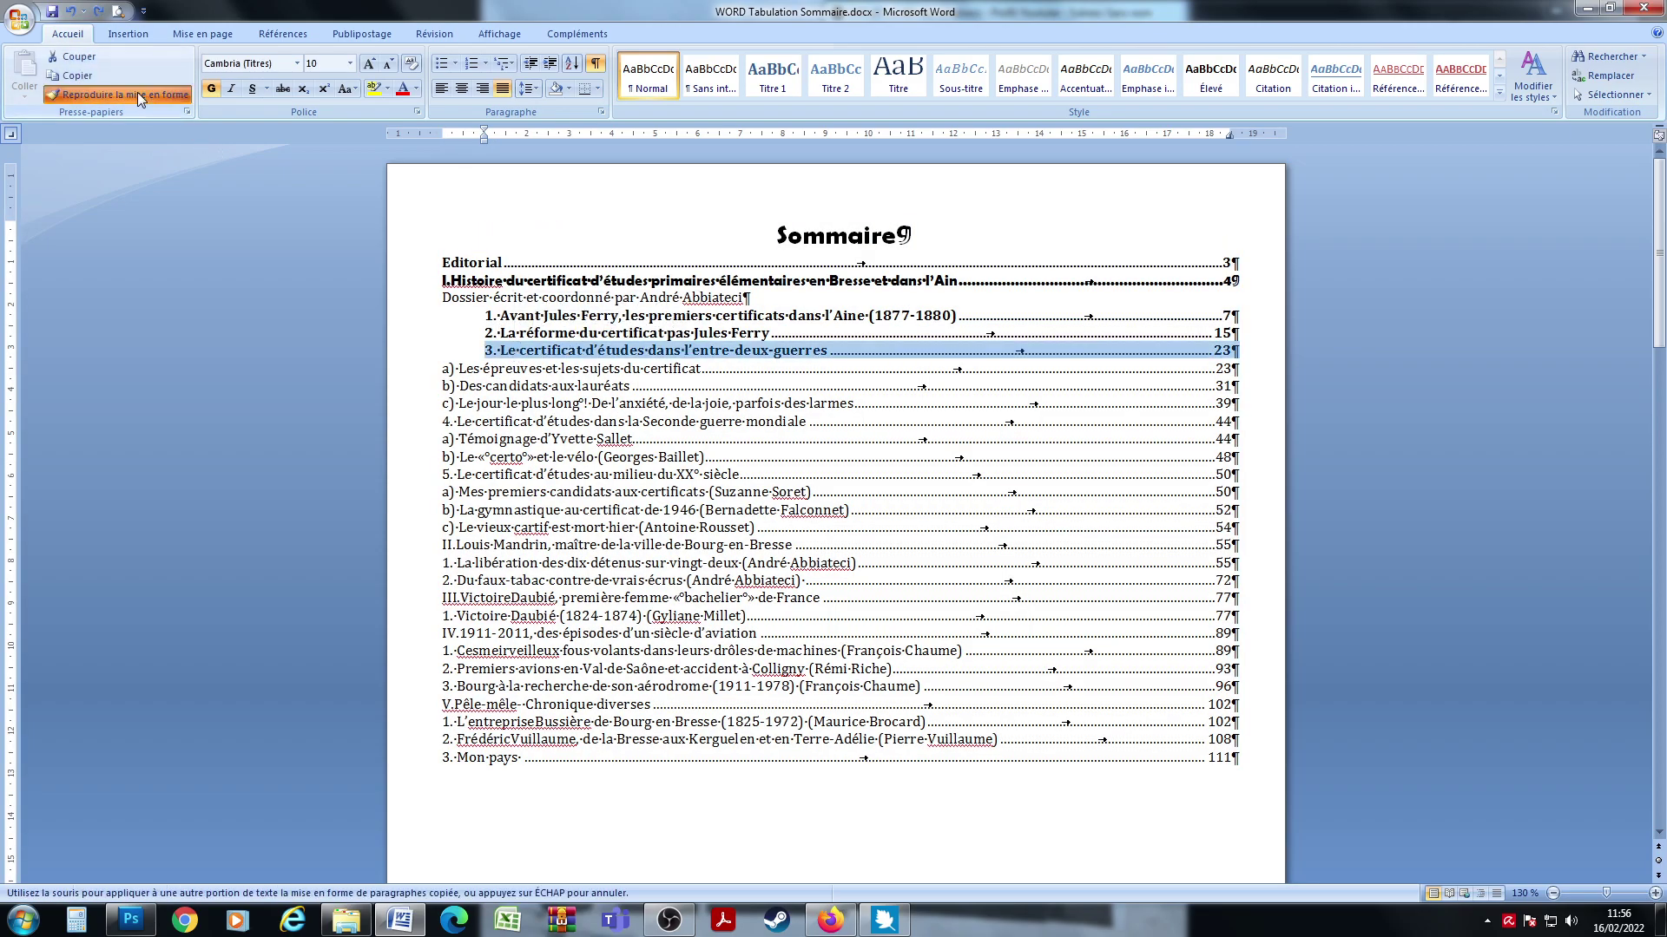
left_click(455, 473)
key("ctrl+a")
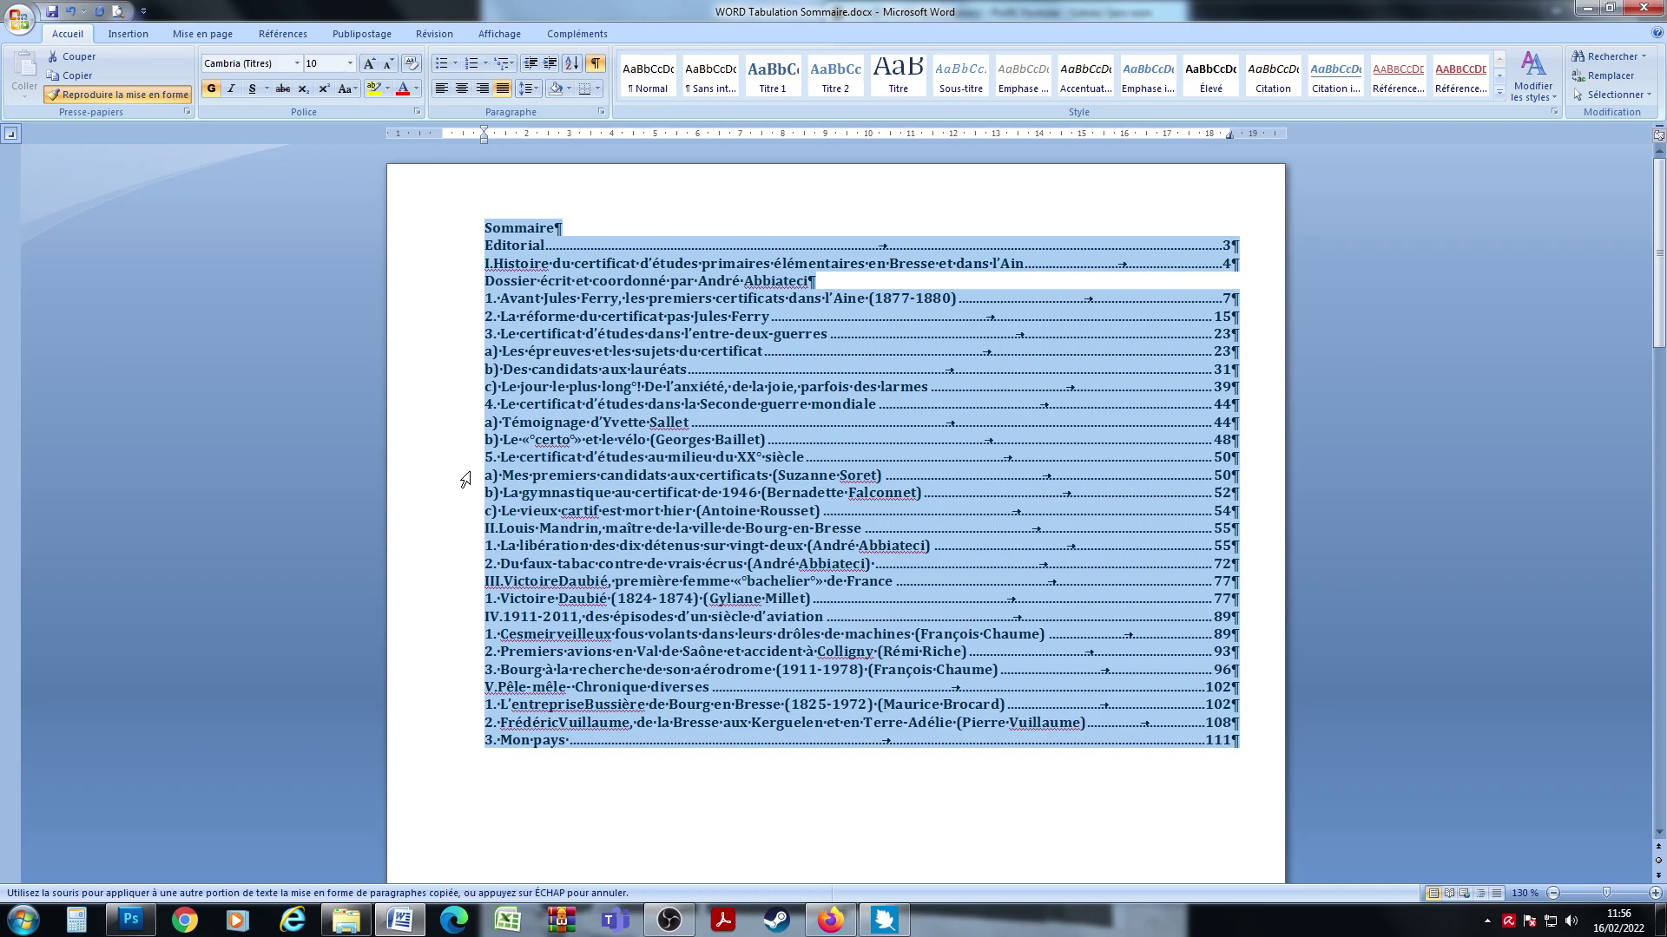
key("ctrl+z")
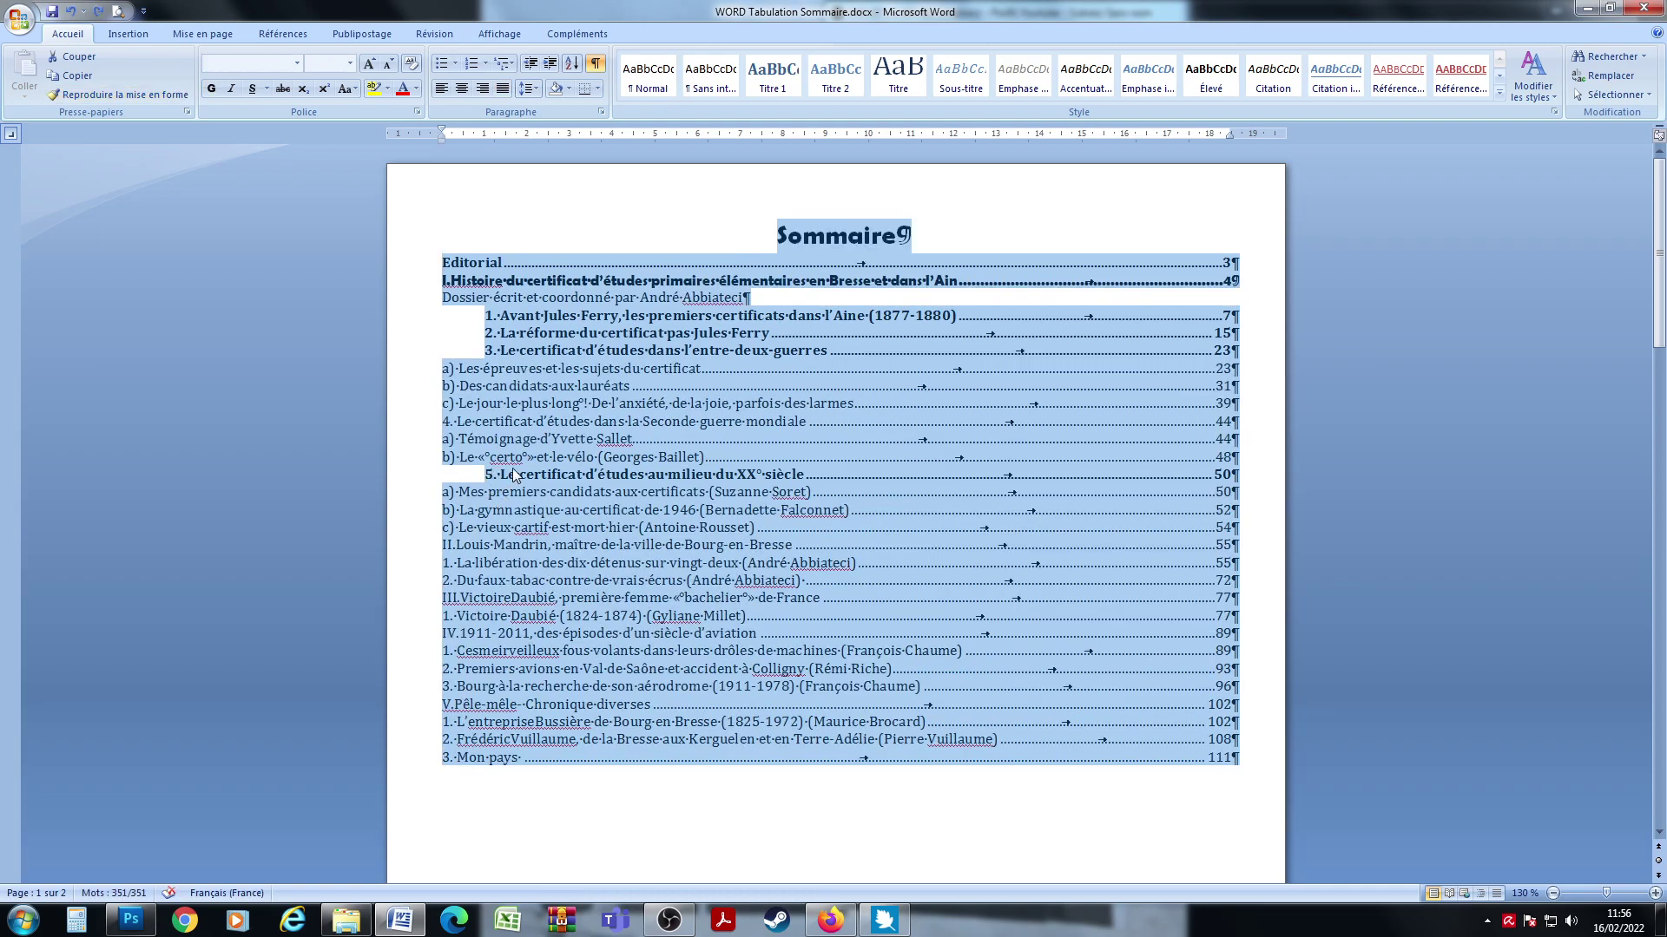
Step: Apply the bold formatting with a 1 cm indent to the two entries under "II.Louis Mandrin" and to entry 4 of section I
double_click(510, 475)
left_click(113, 92)
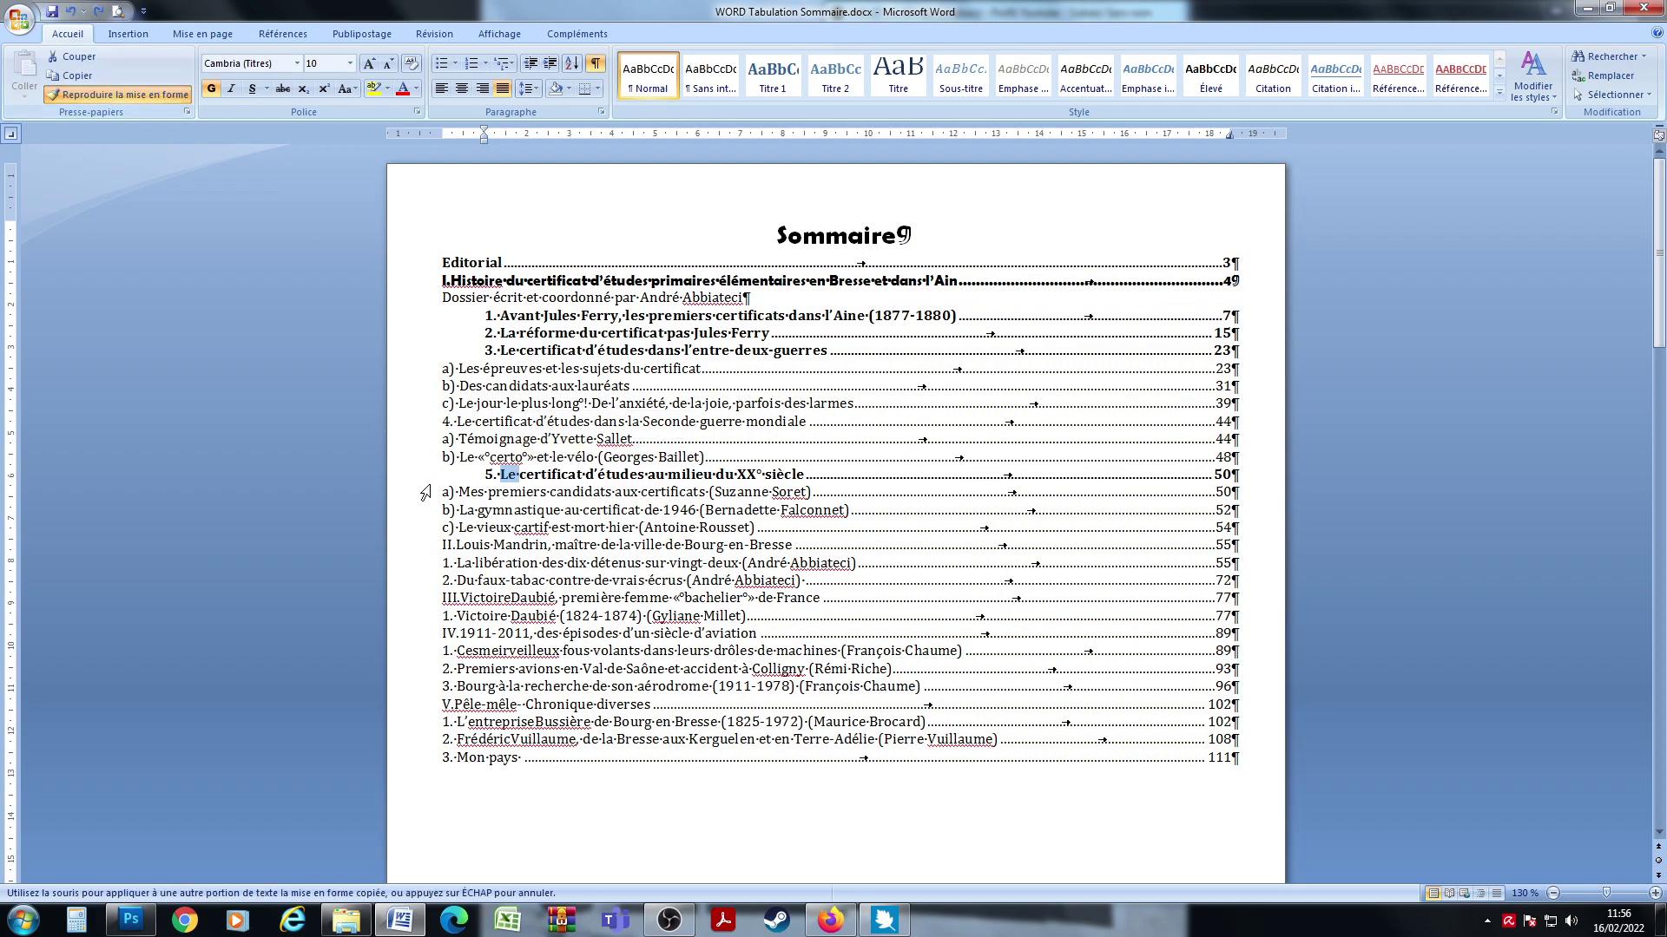
mouse_move(438, 563)
left_mouse_down()
mouse_move(547, 579)
mouse_move(1248, 574)
left_mouse_up()
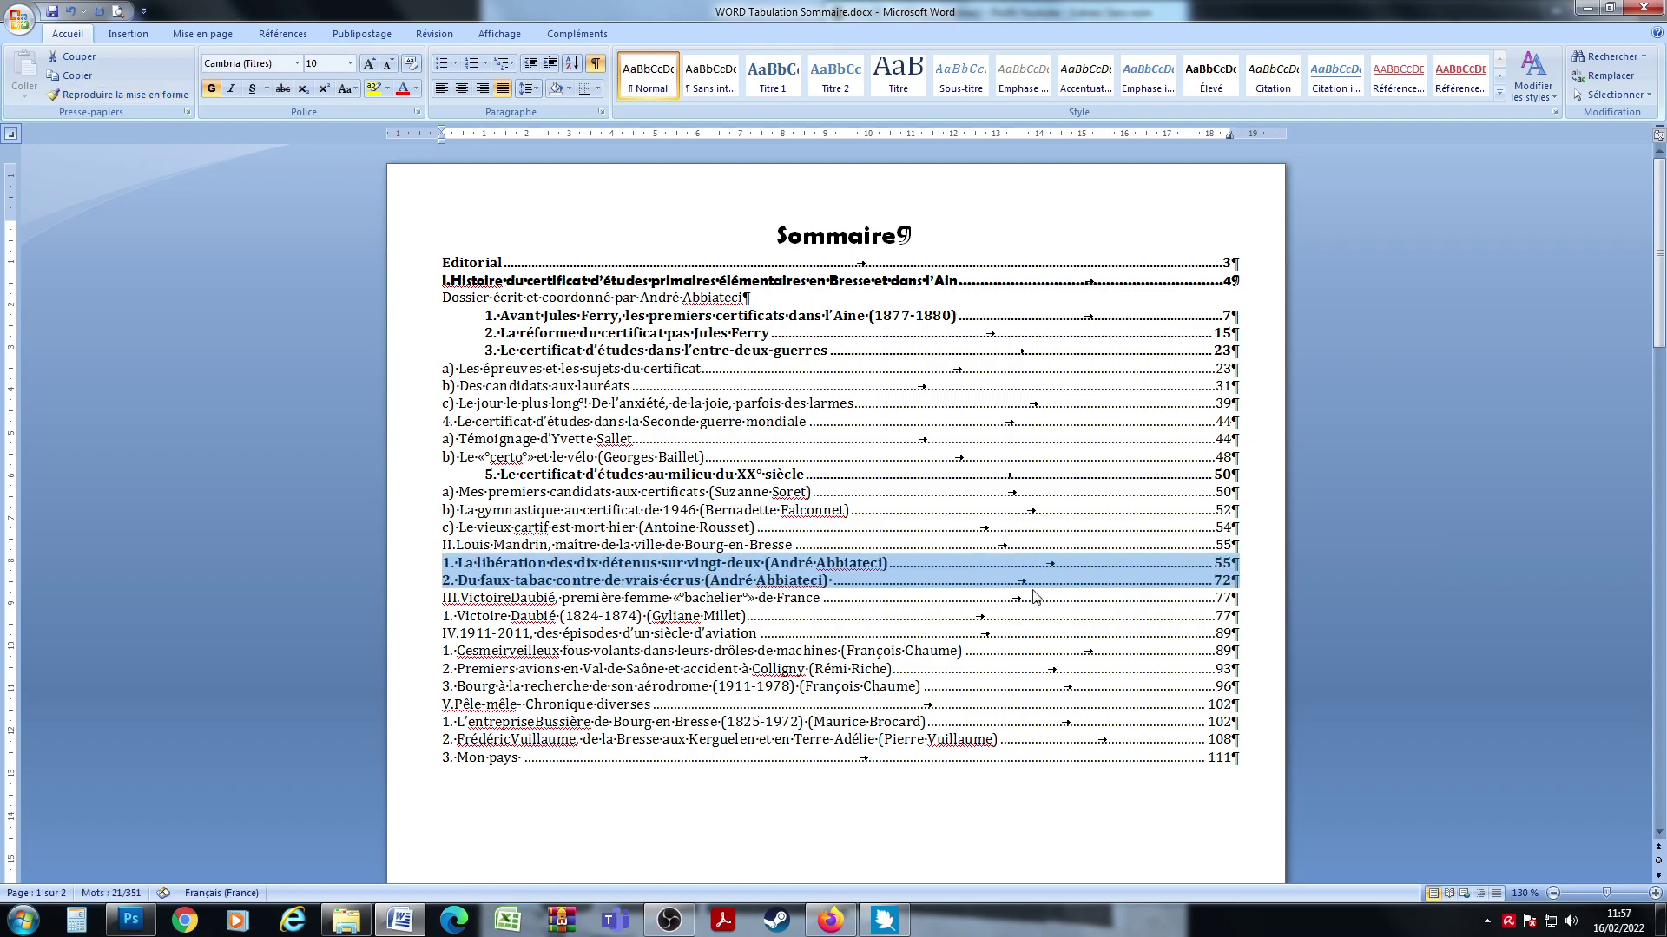
left_click_drag(440, 141, 484, 140)
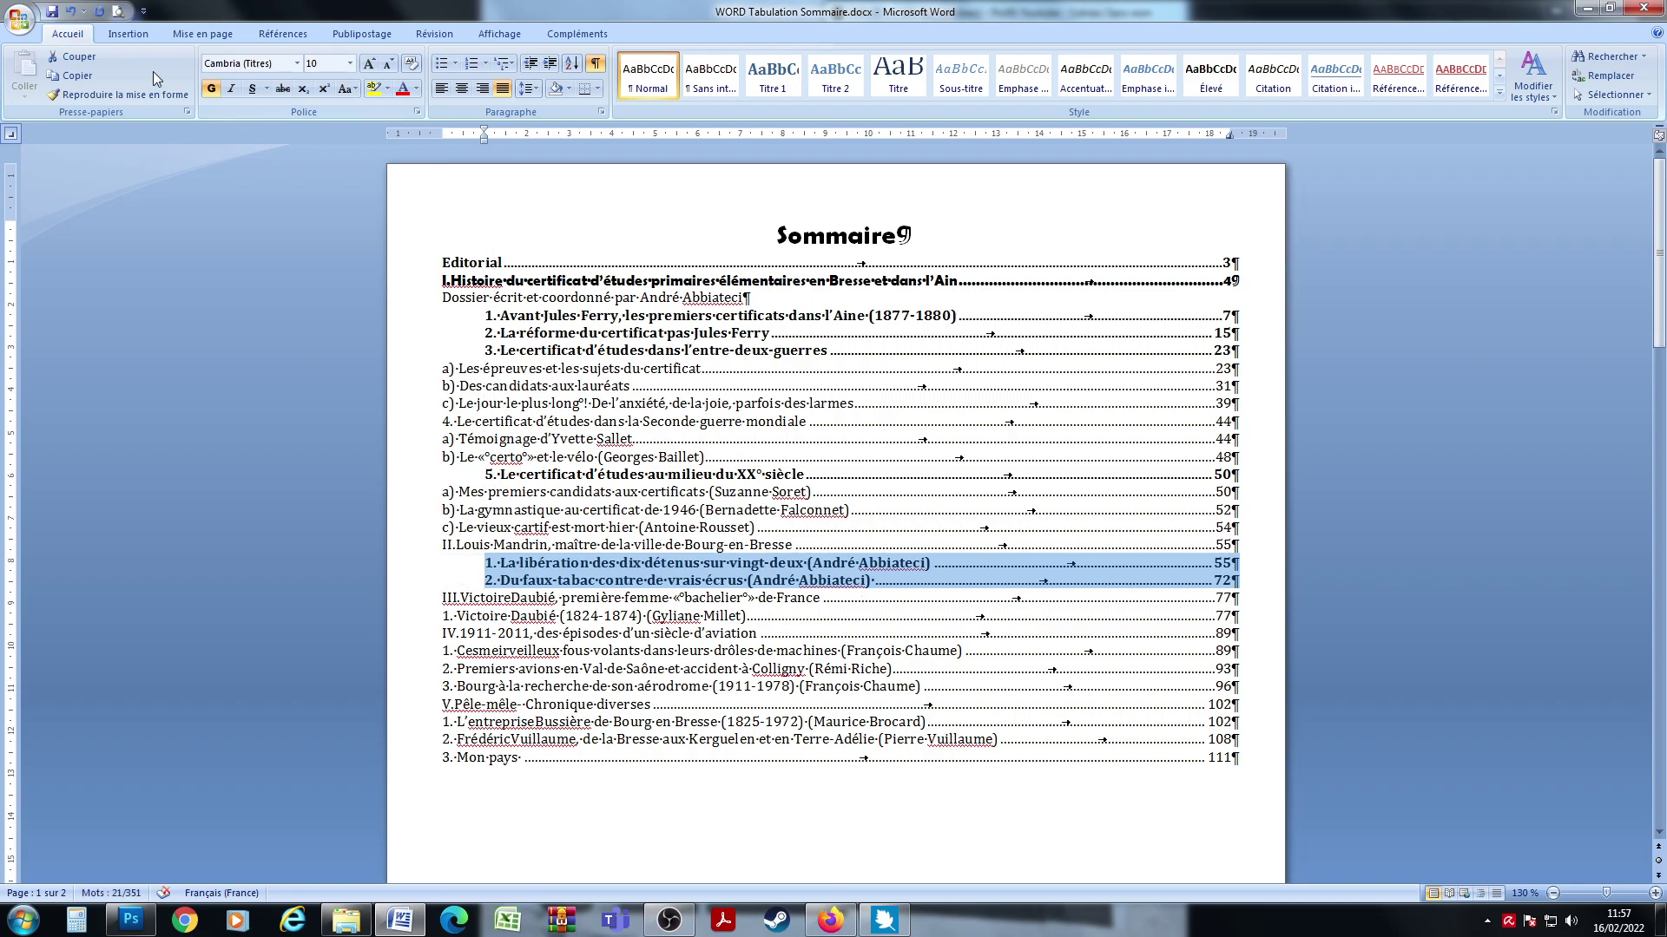
left_click(78, 94)
mouse_move(440, 423)
left_mouse_down()
mouse_move(1219, 427)
mouse_move(1251, 410)
left_mouse_up()
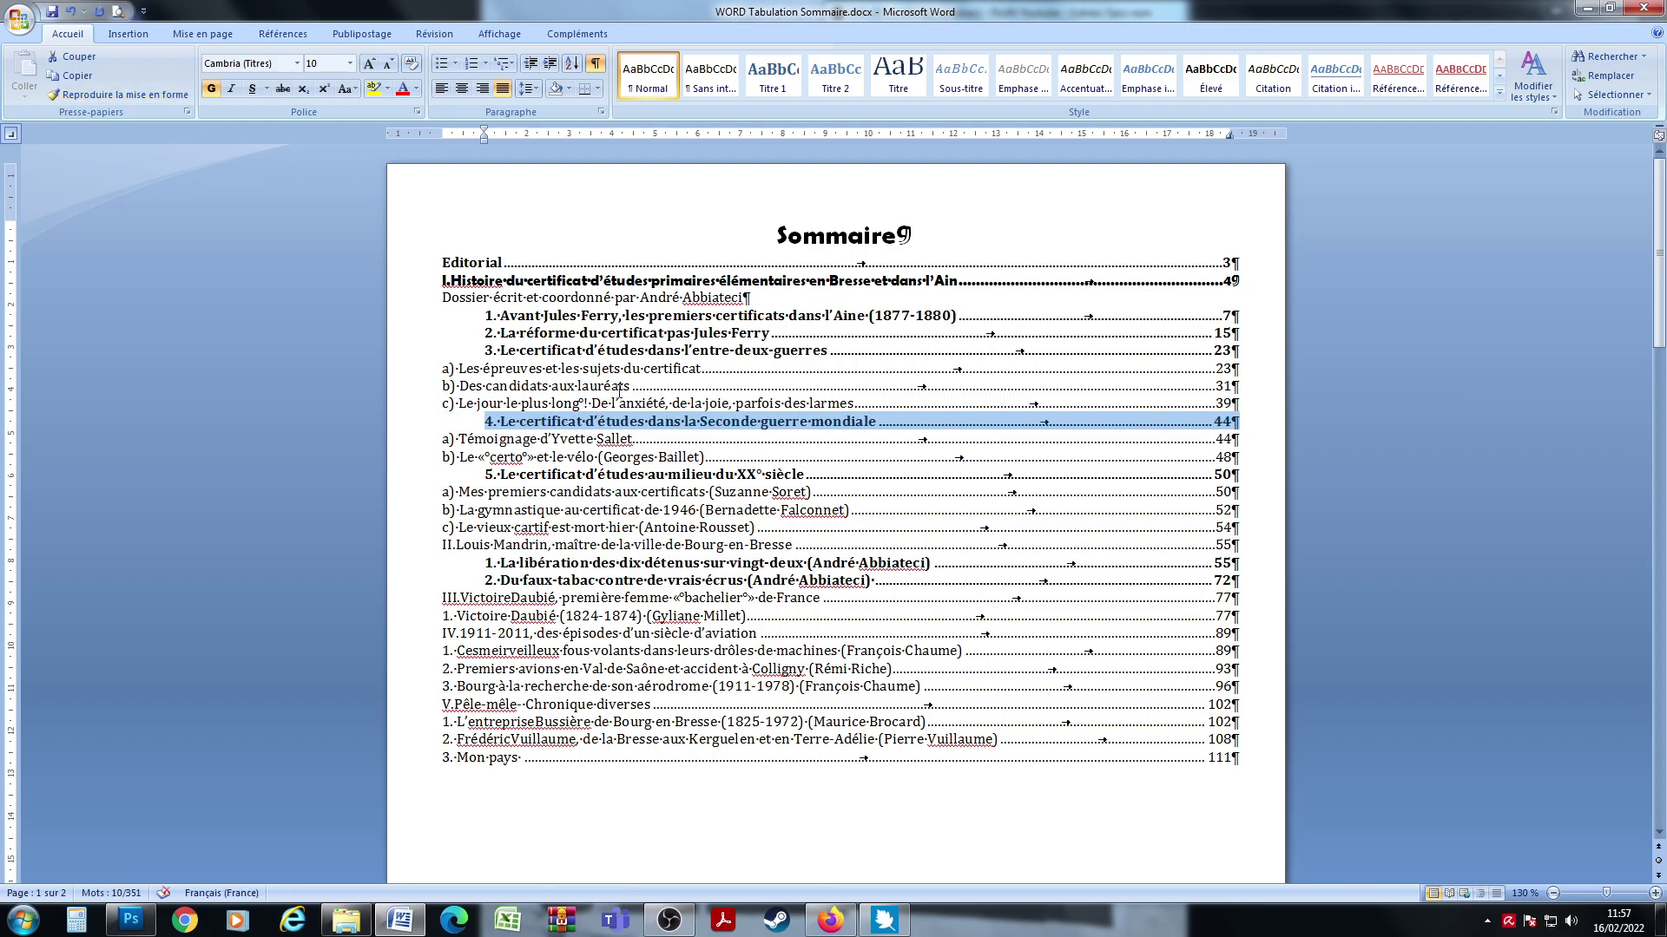
Step: Copy entry 4's bold formatting with 1 cm indent to the single entry under section III and the three entries under section IV
left_click(111, 93)
left_click_drag(485, 613, 556, 622)
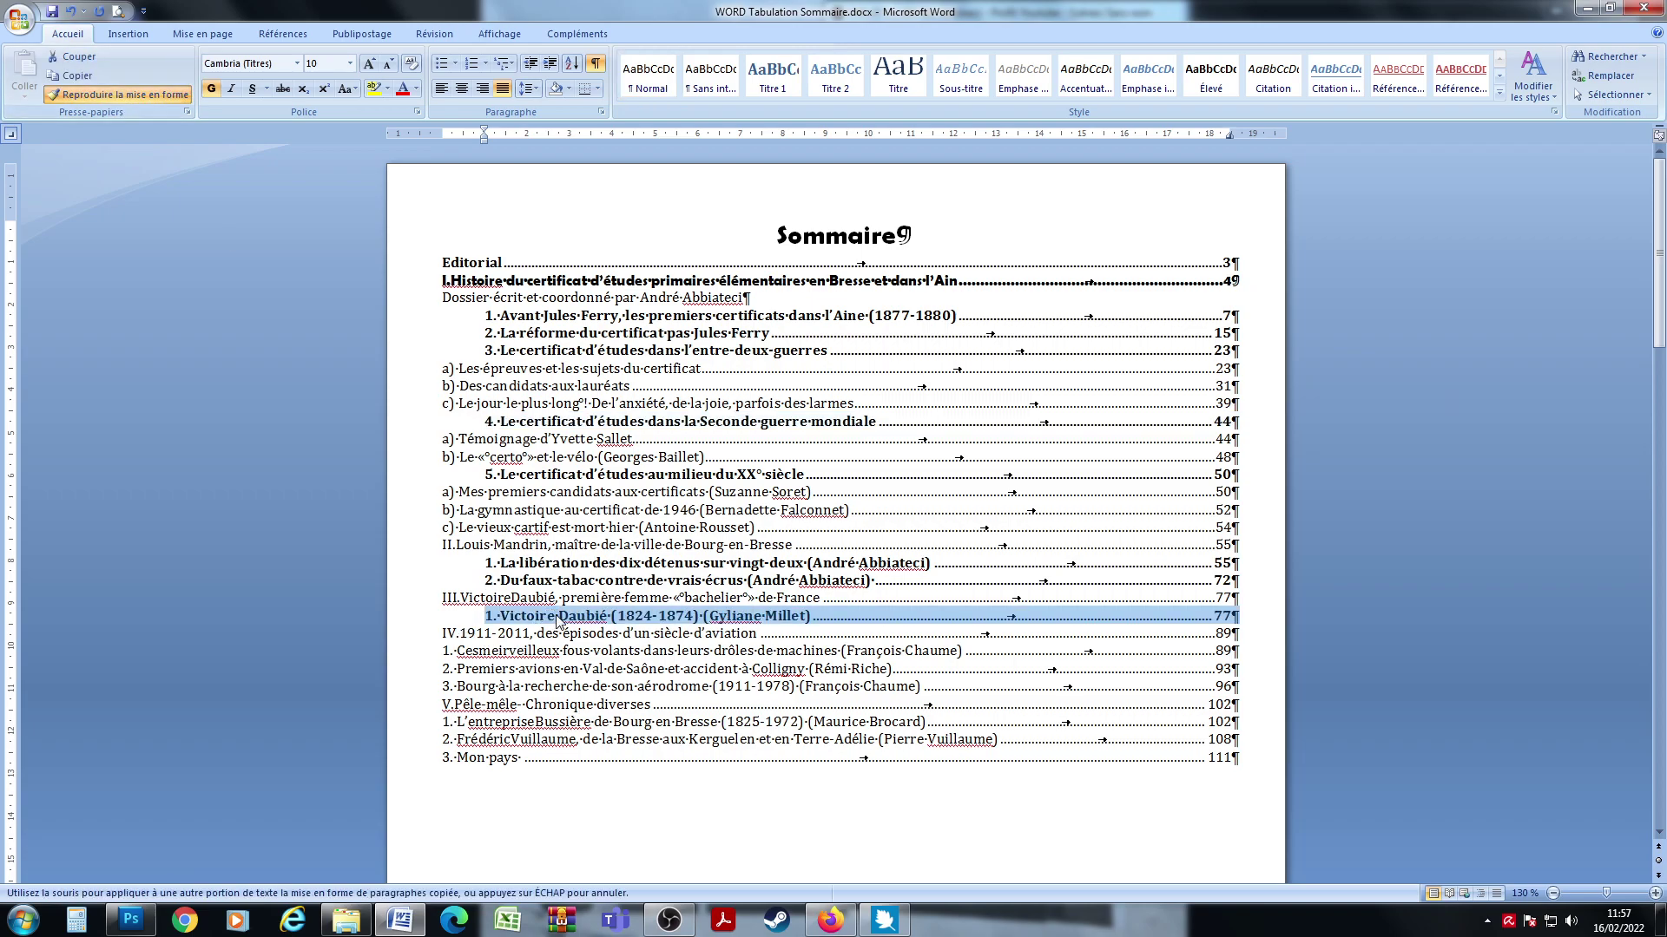
left_click(465, 655)
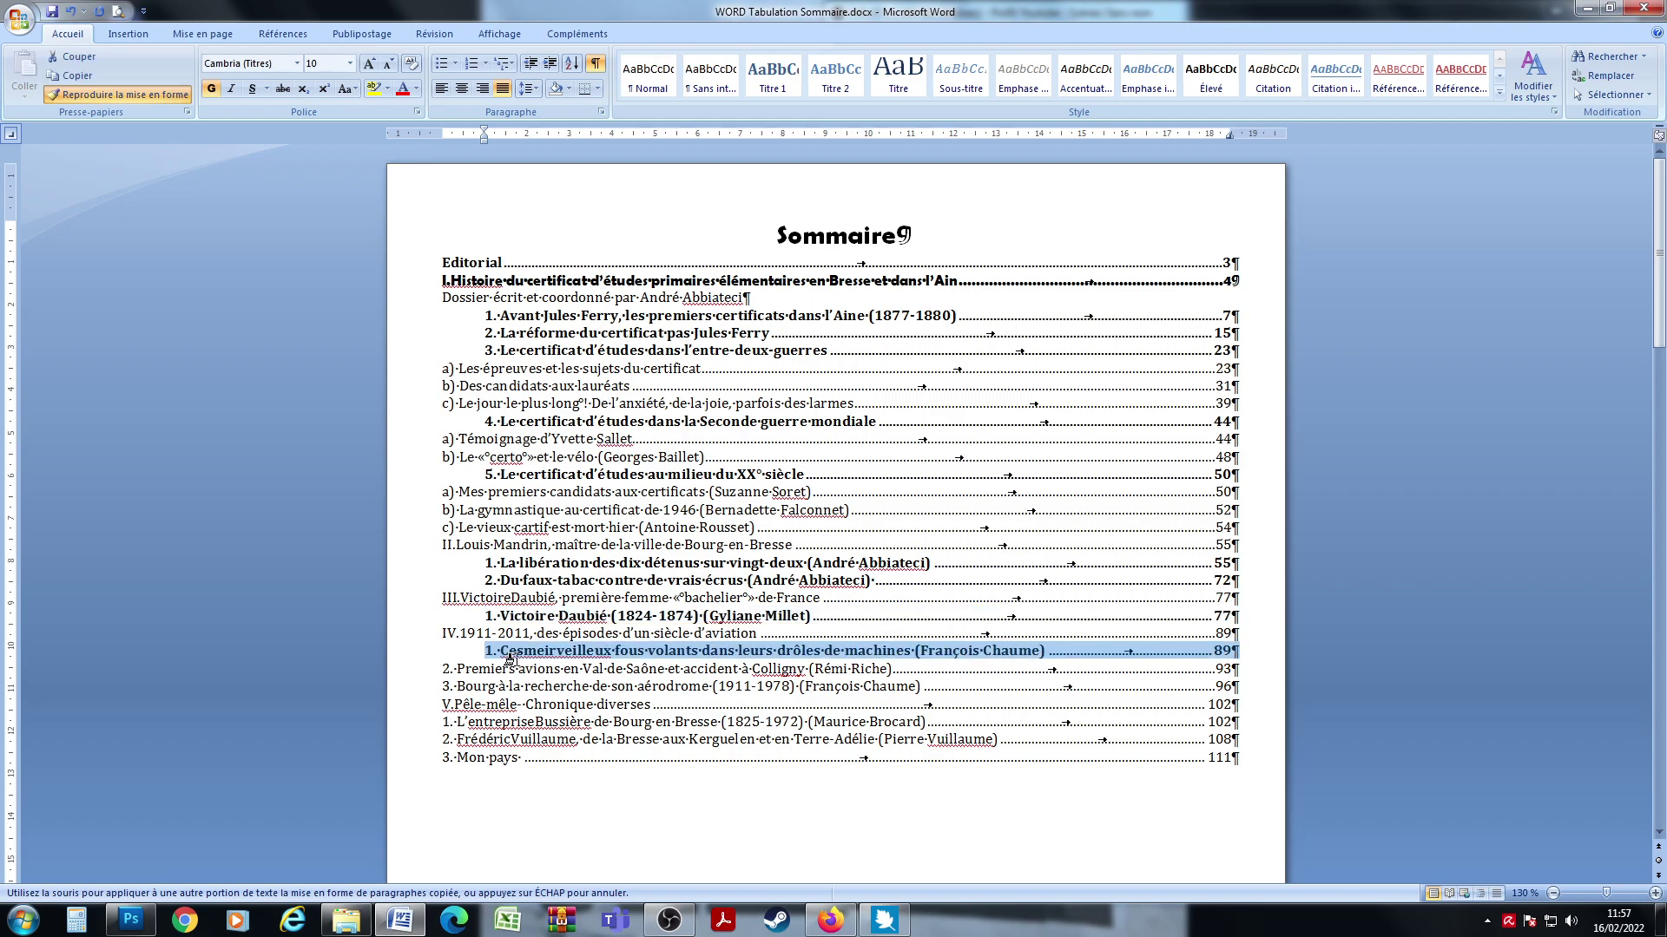
left_click(492, 675)
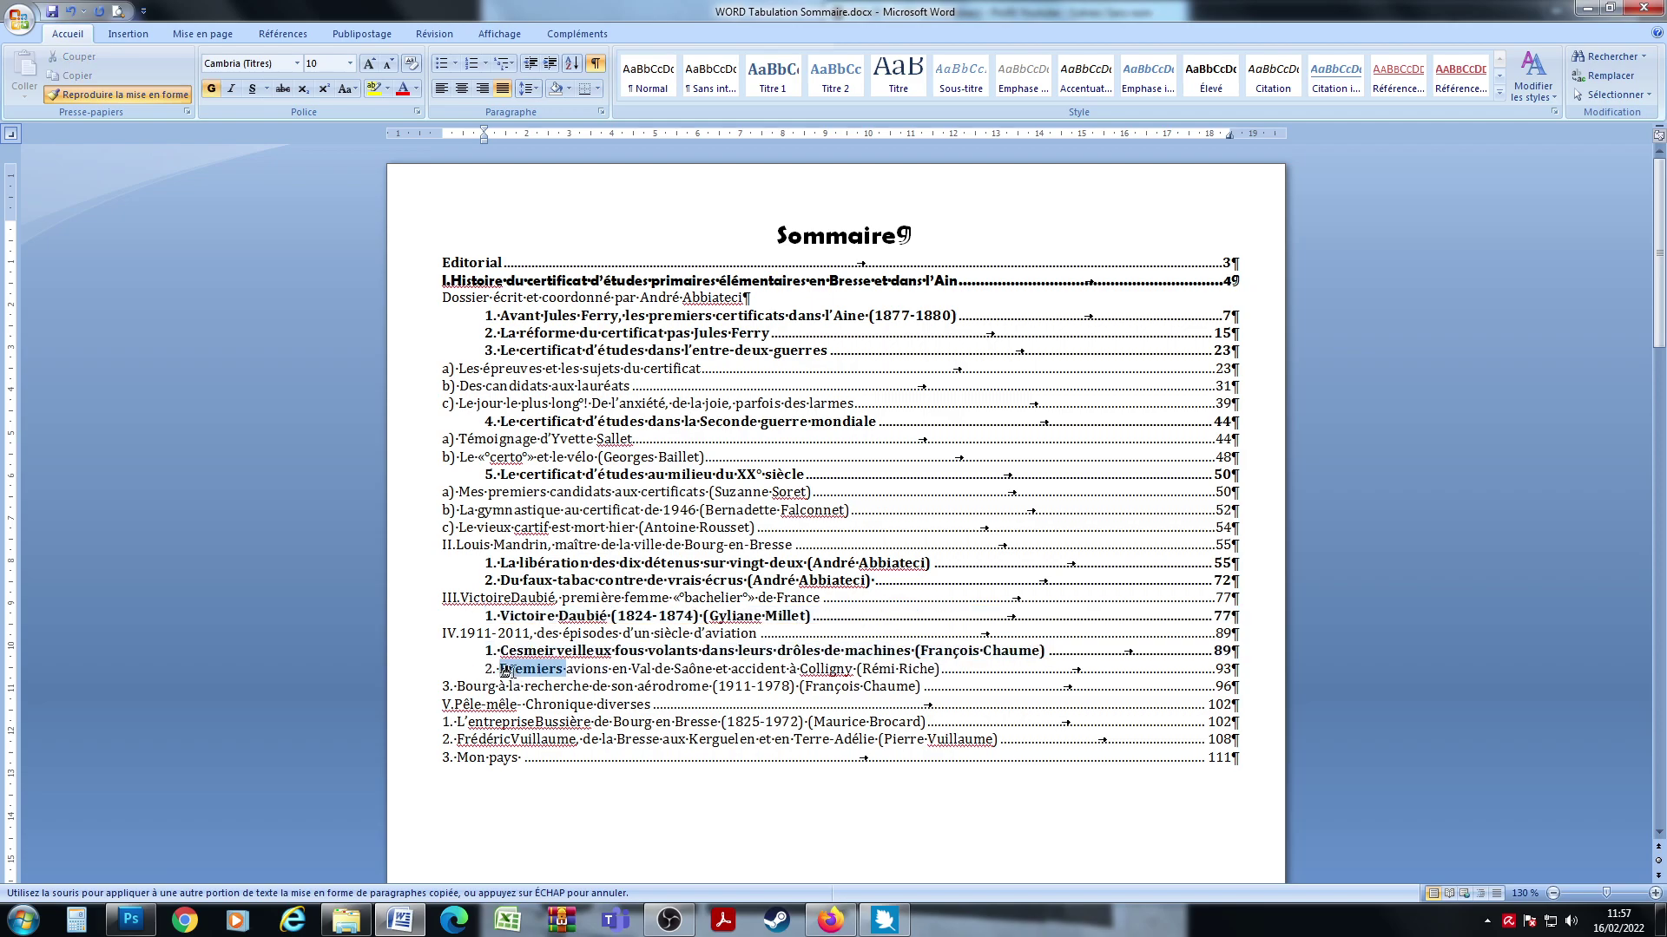
mouse_move(516, 677)
left_mouse_down()
mouse_move(476, 690)
mouse_move(549, 686)
mouse_move(538, 694)
left_mouse_up()
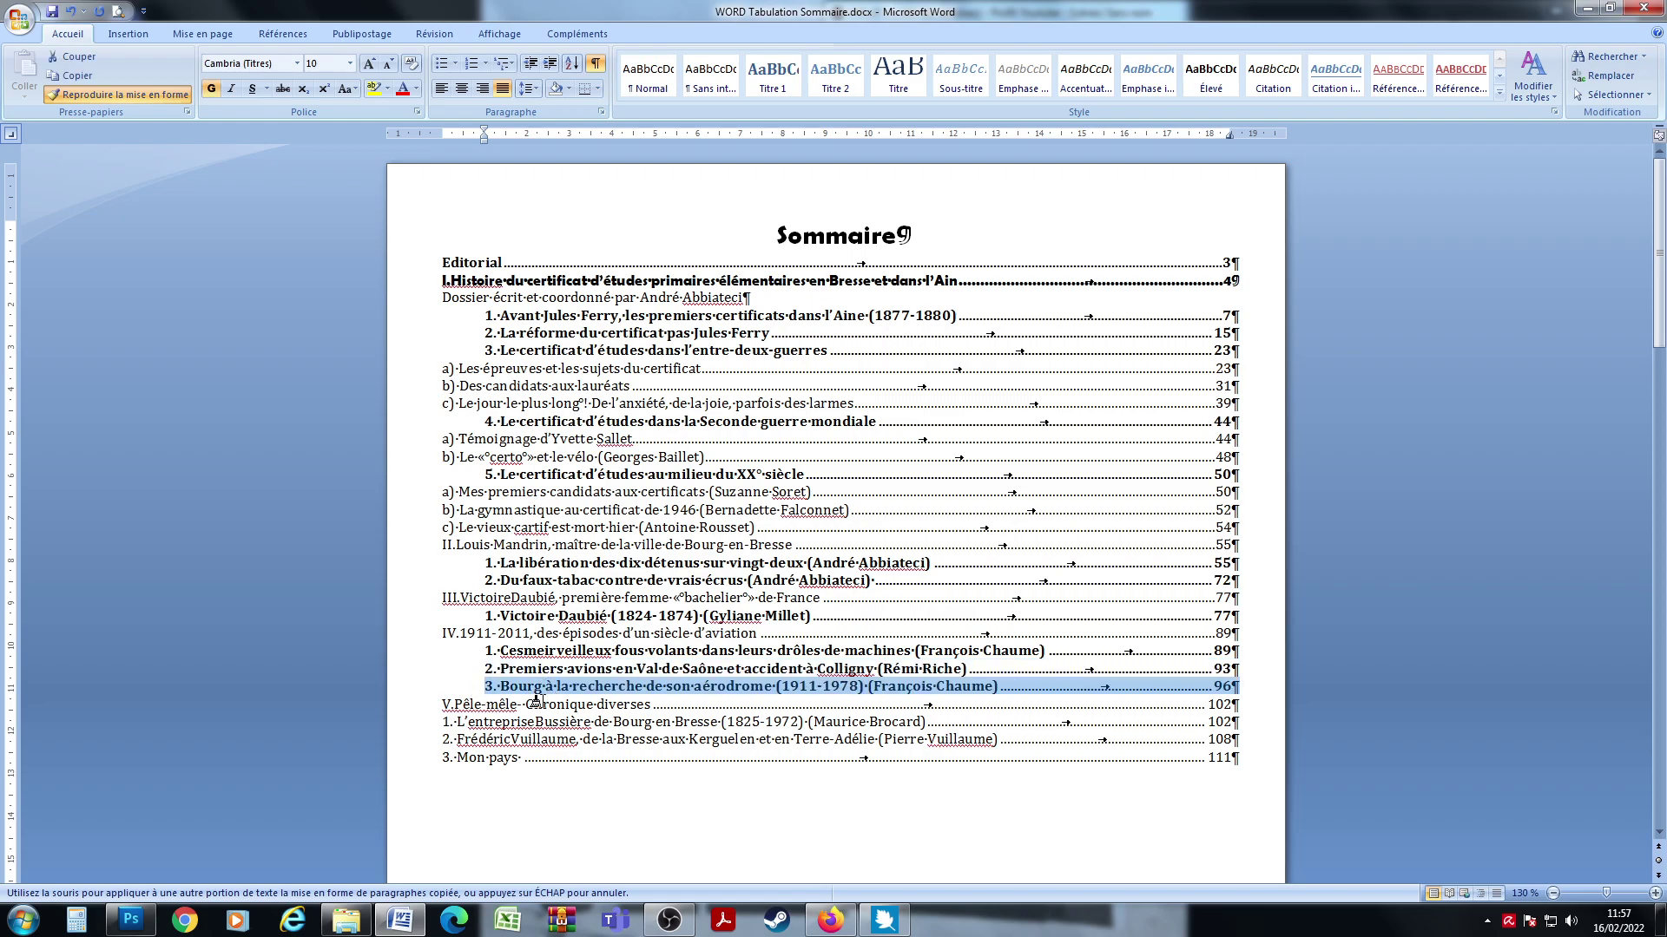
Step: Apply the same bold formatting with 1 cm indent to the three numbered entries under "V. Pêle-mêle Chronique diverses"
left_click(489, 721)
left_click(508, 752)
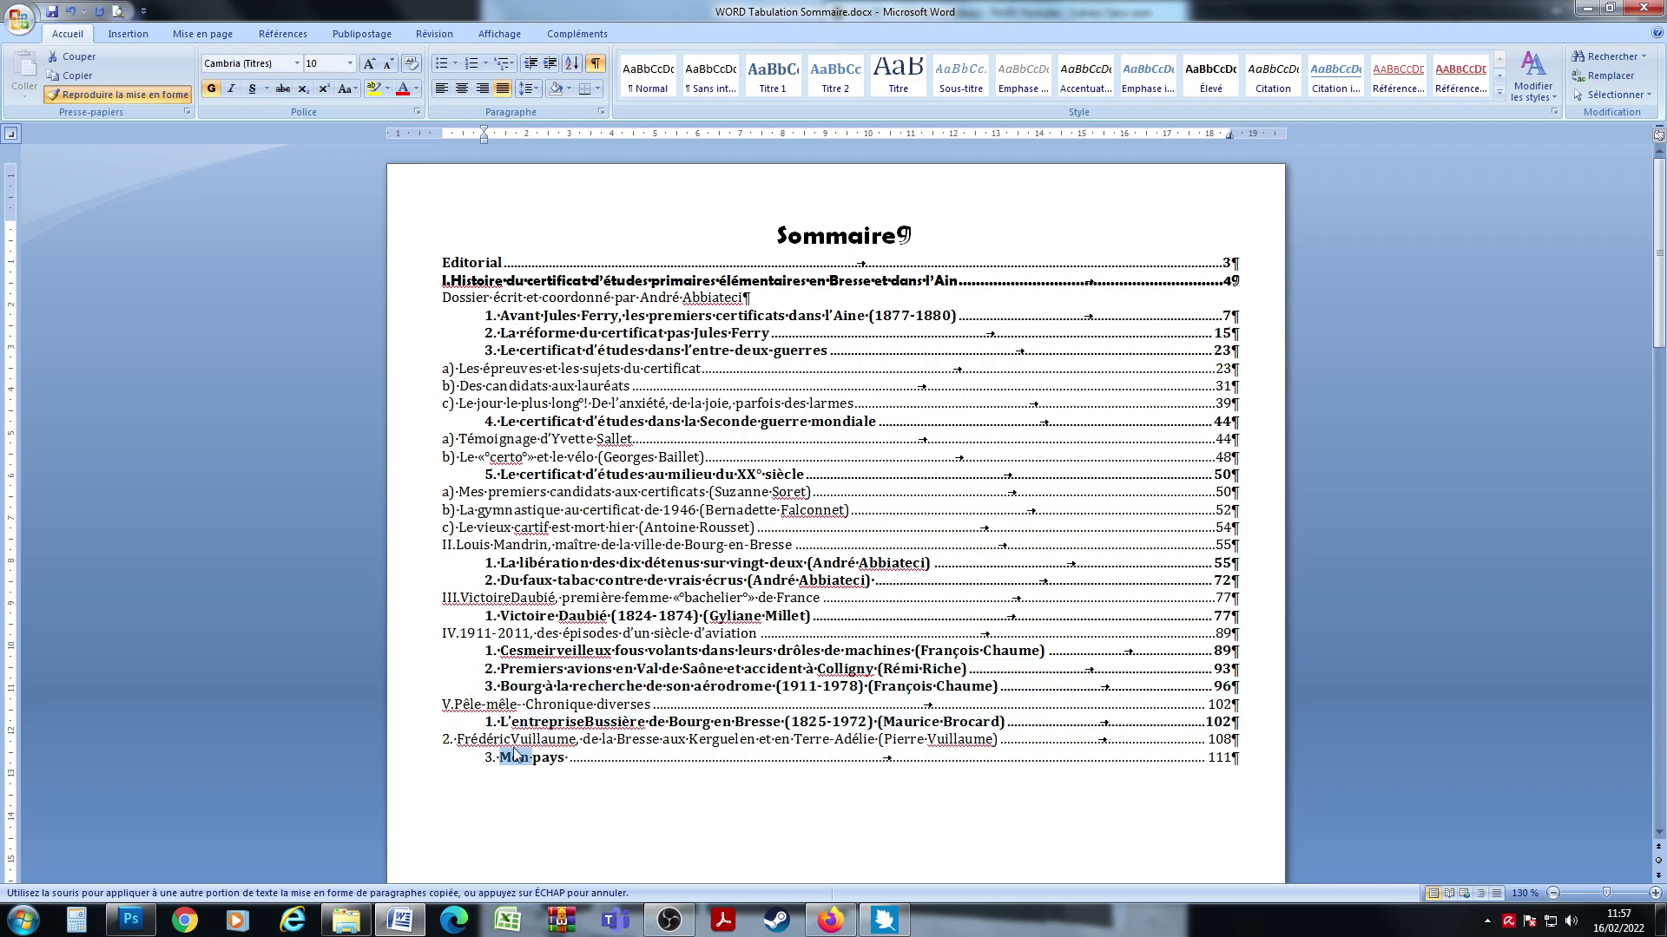
left_click(507, 740)
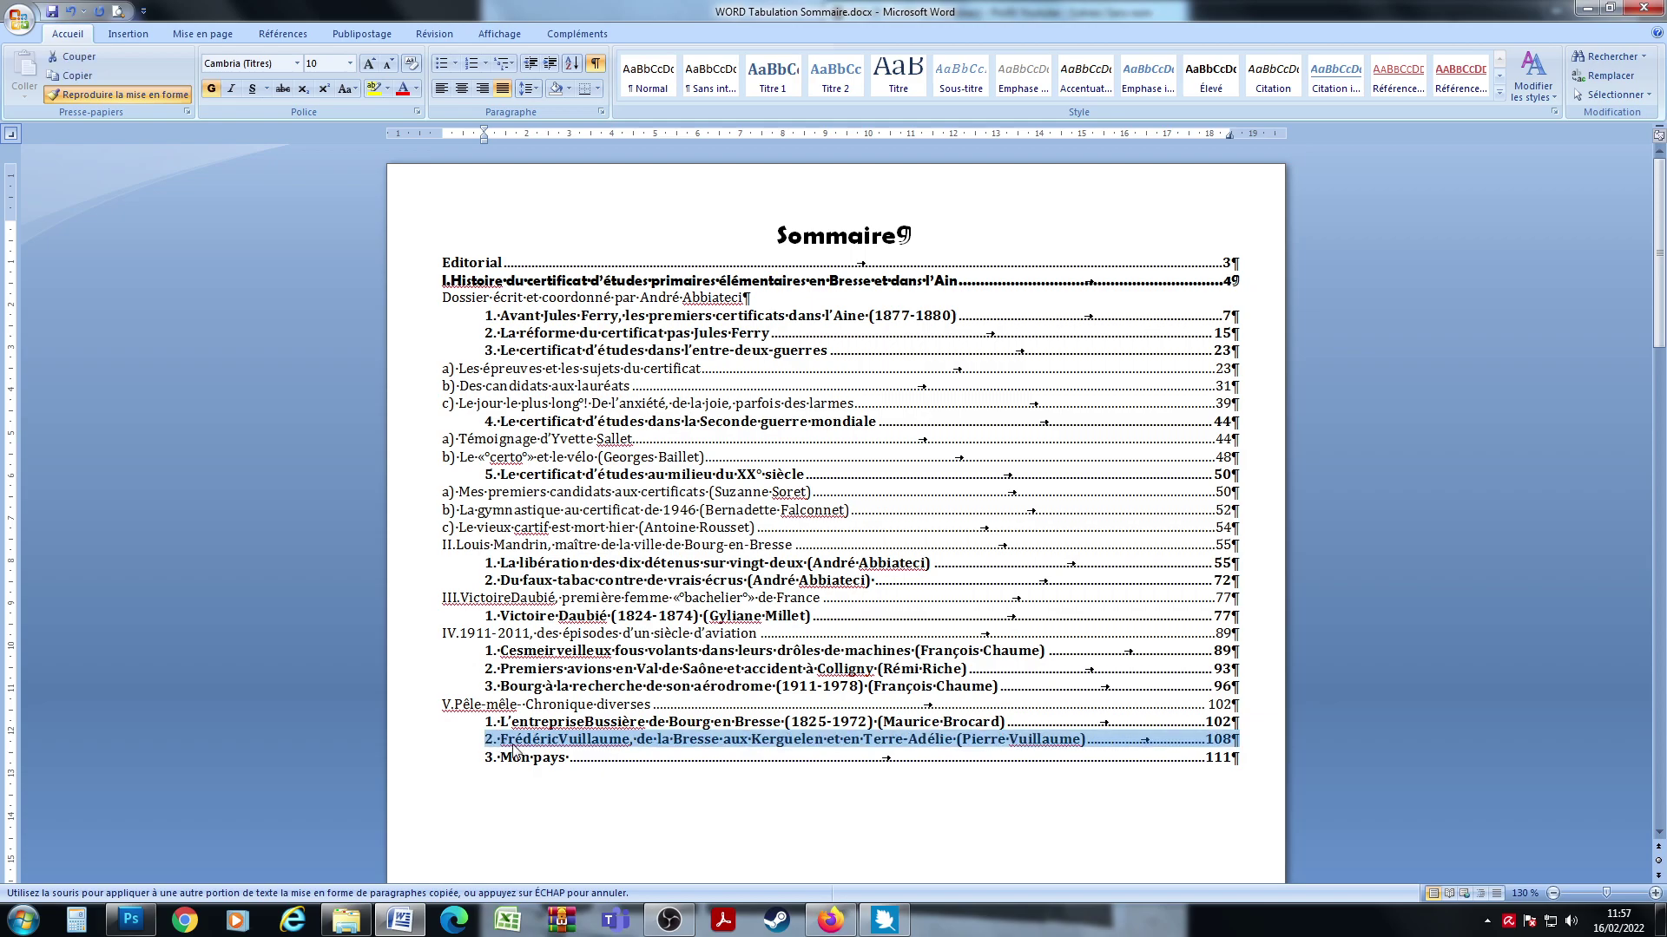
Step: Following the model, set the "Dossier écrit et coordonné par" line to size 8, colour it grey and centre it
left_click(670, 432)
scroll(595, 428, "down", 10)
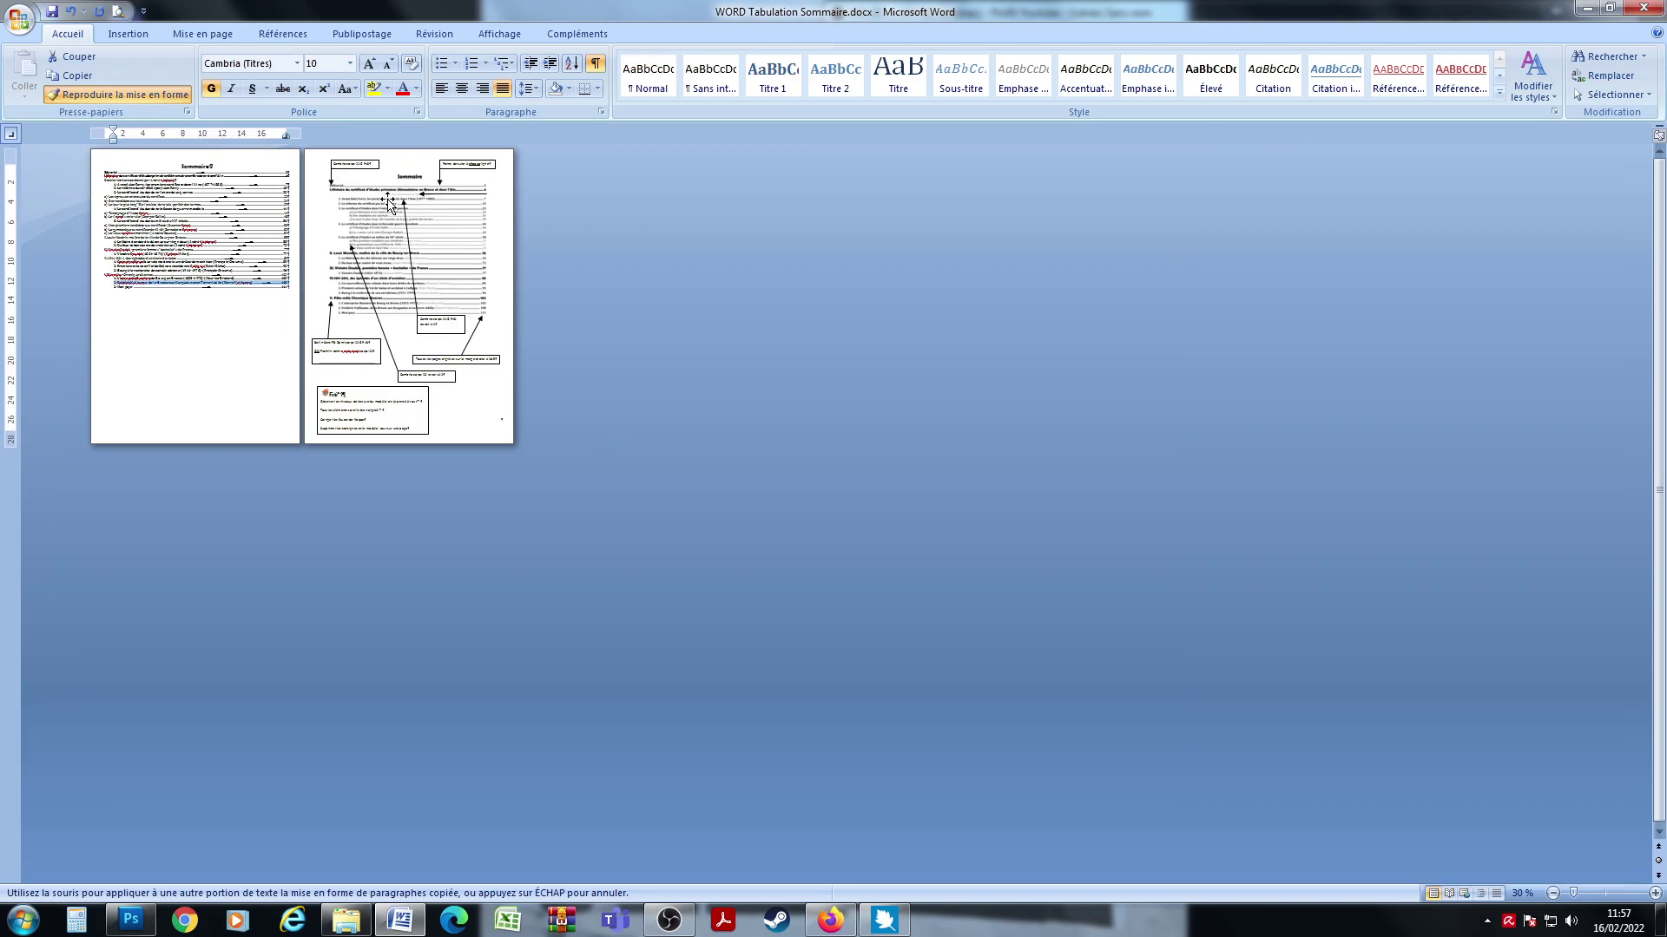
left_click(447, 213)
scroll(450, 242, "up", 5)
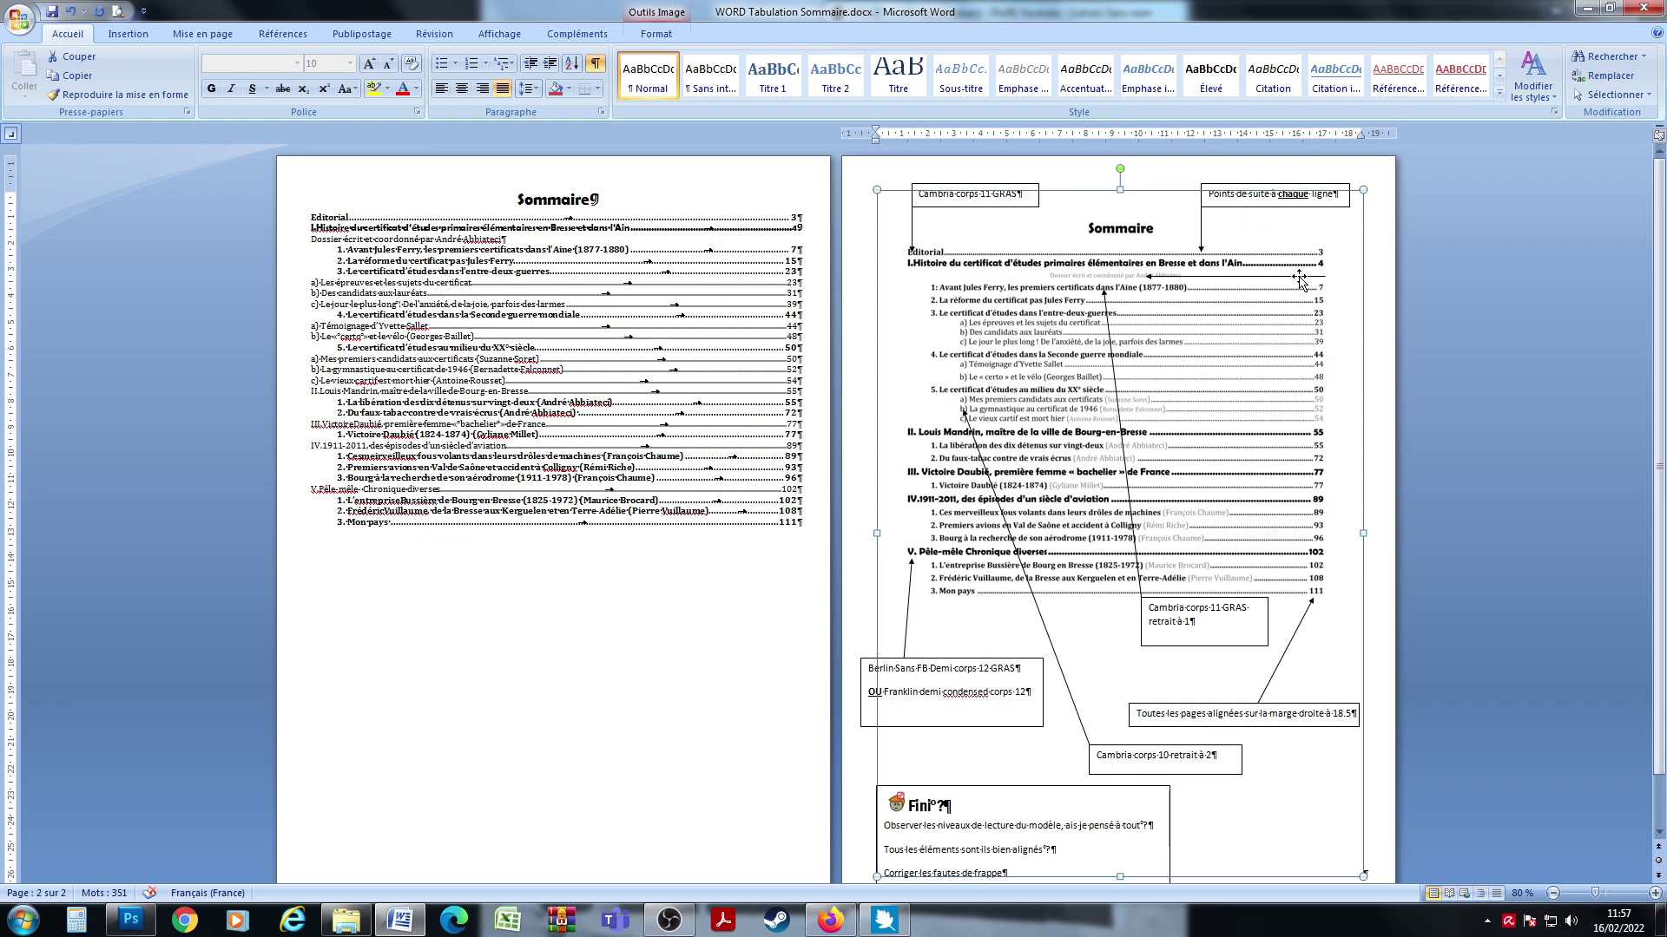
scroll(1163, 803, "down", 1)
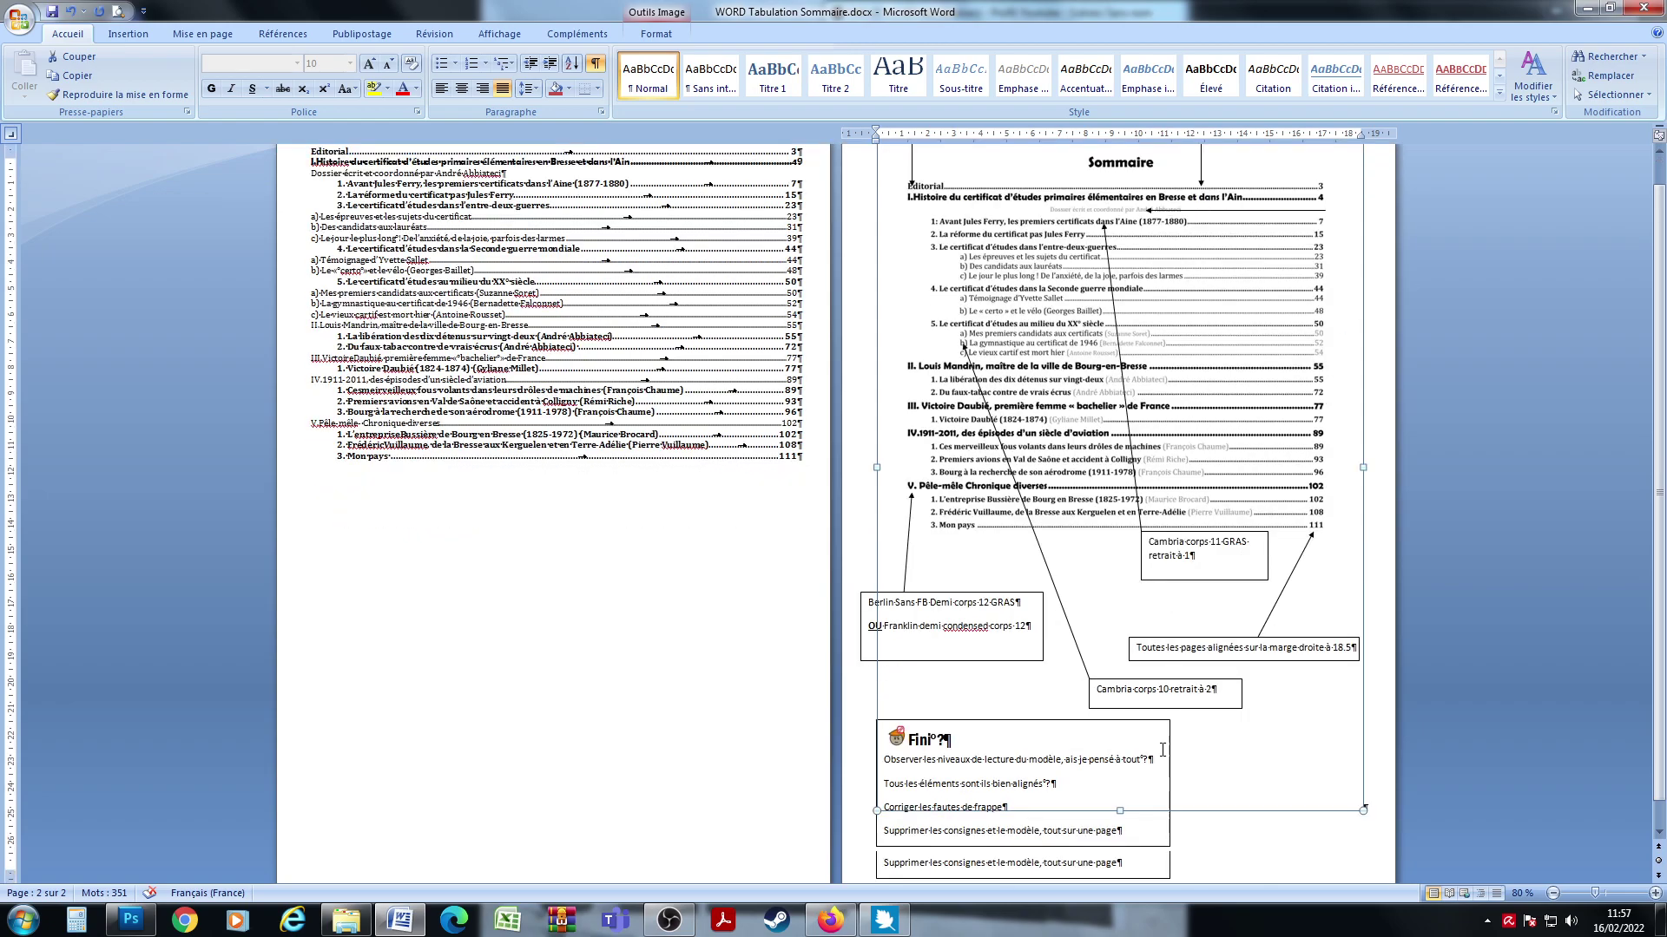
scroll(778, 592, "up", 1)
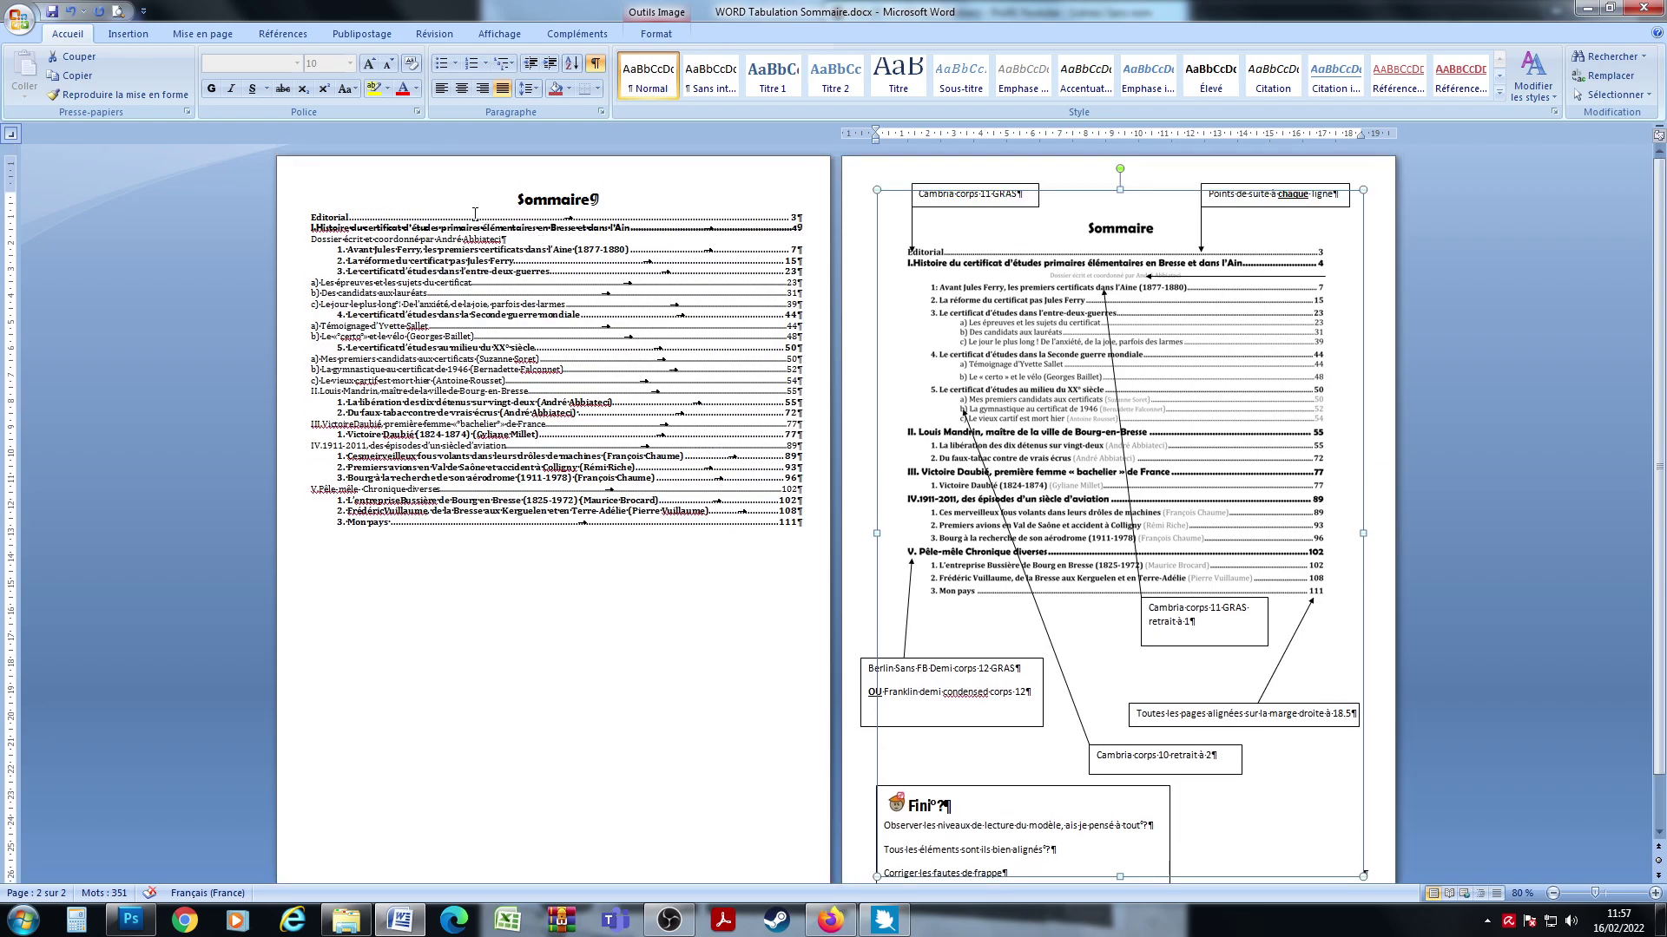
triple_click(466, 240)
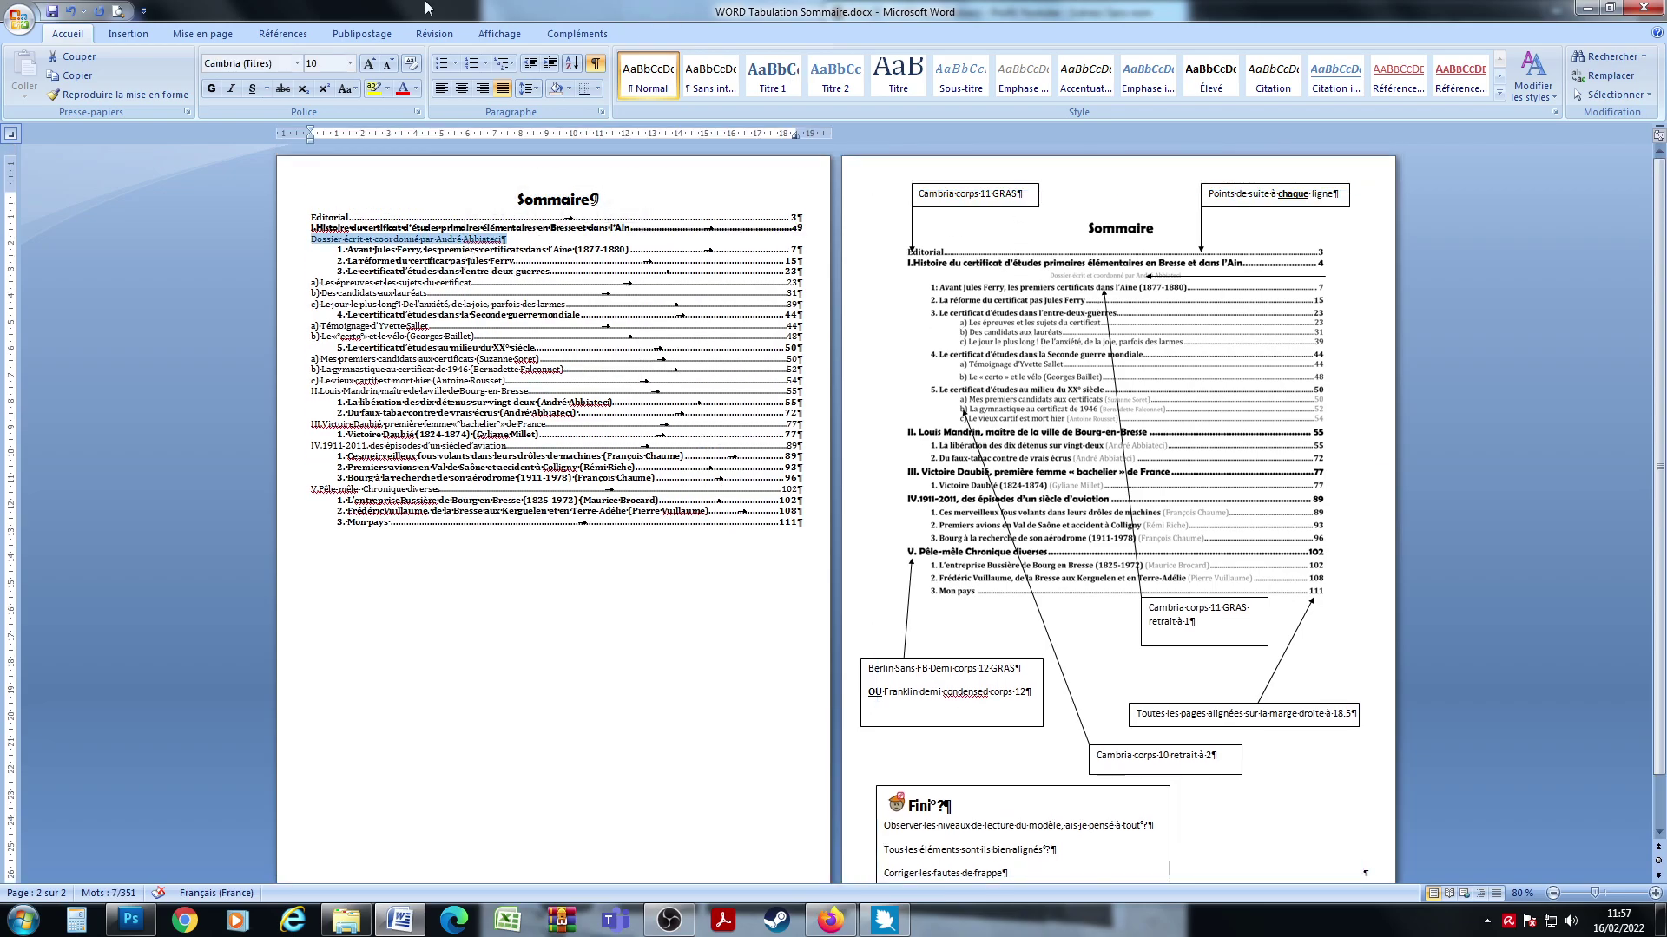
left_click(388, 64)
left_click(388, 64)
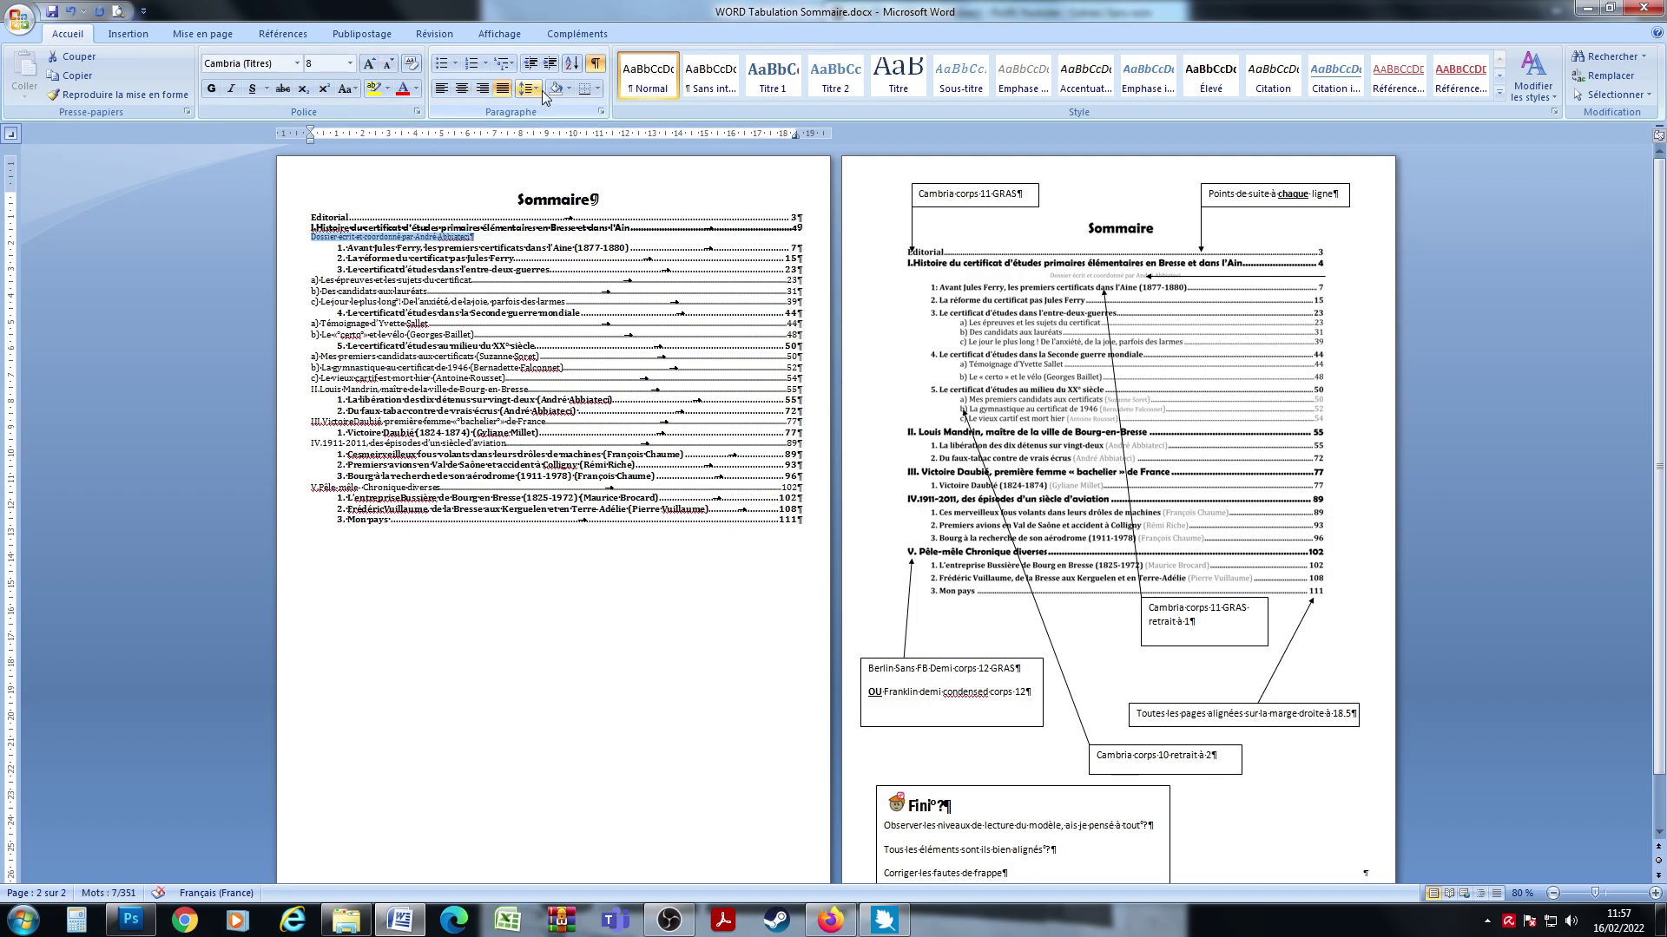
left_click(416, 89)
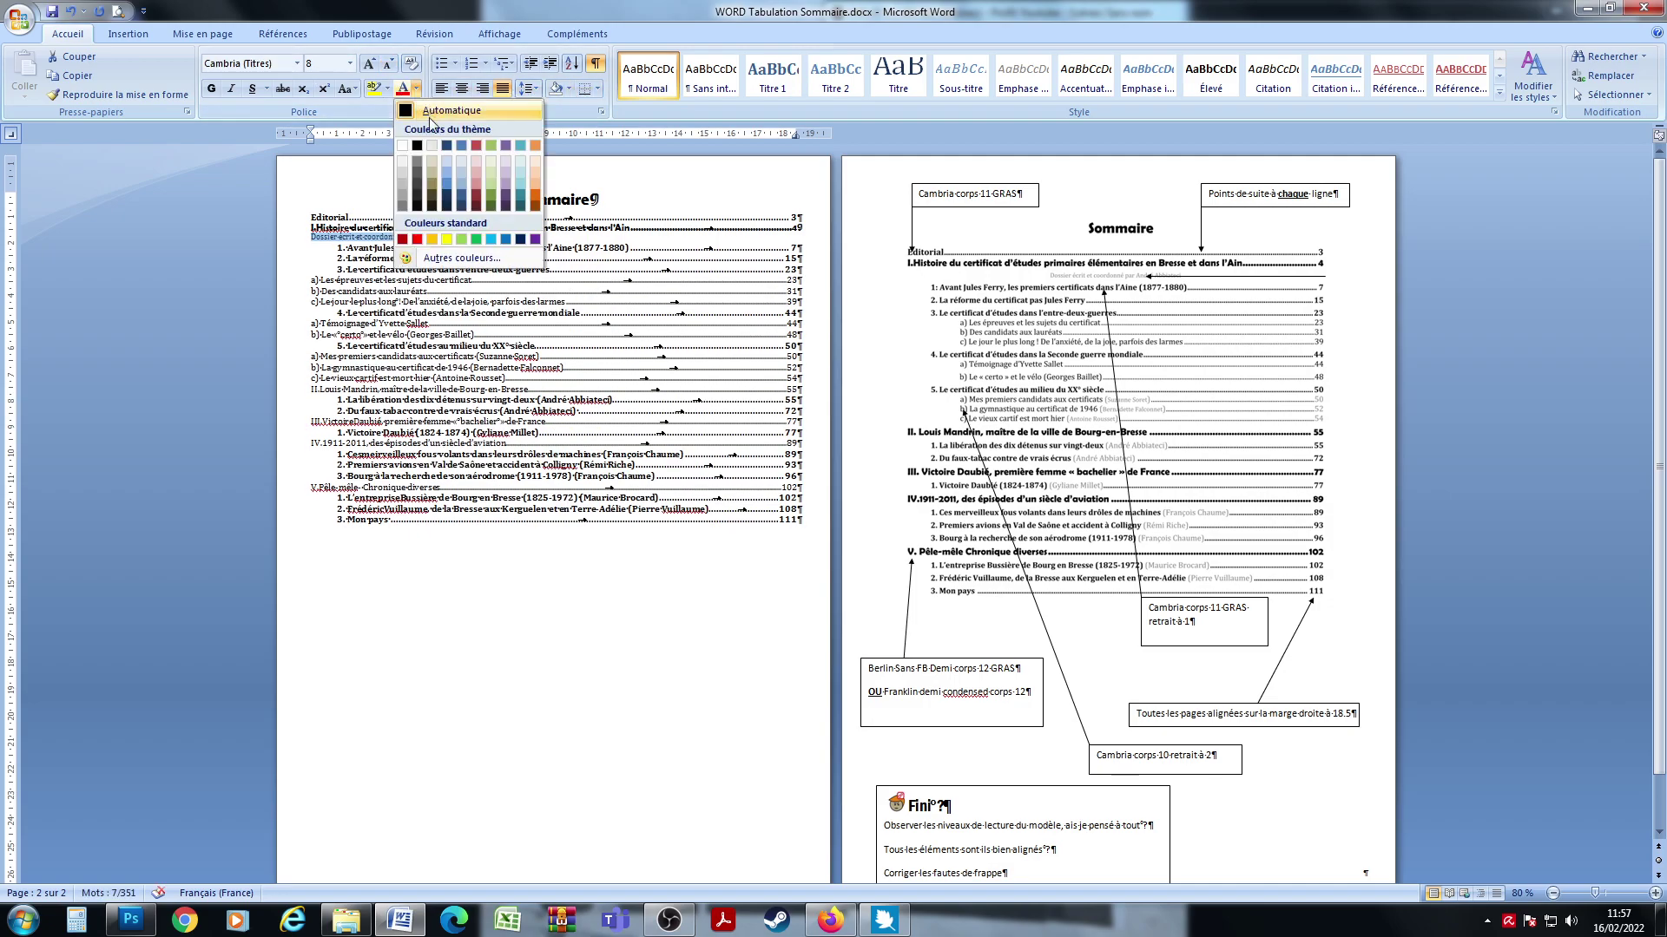
left_click(402, 199)
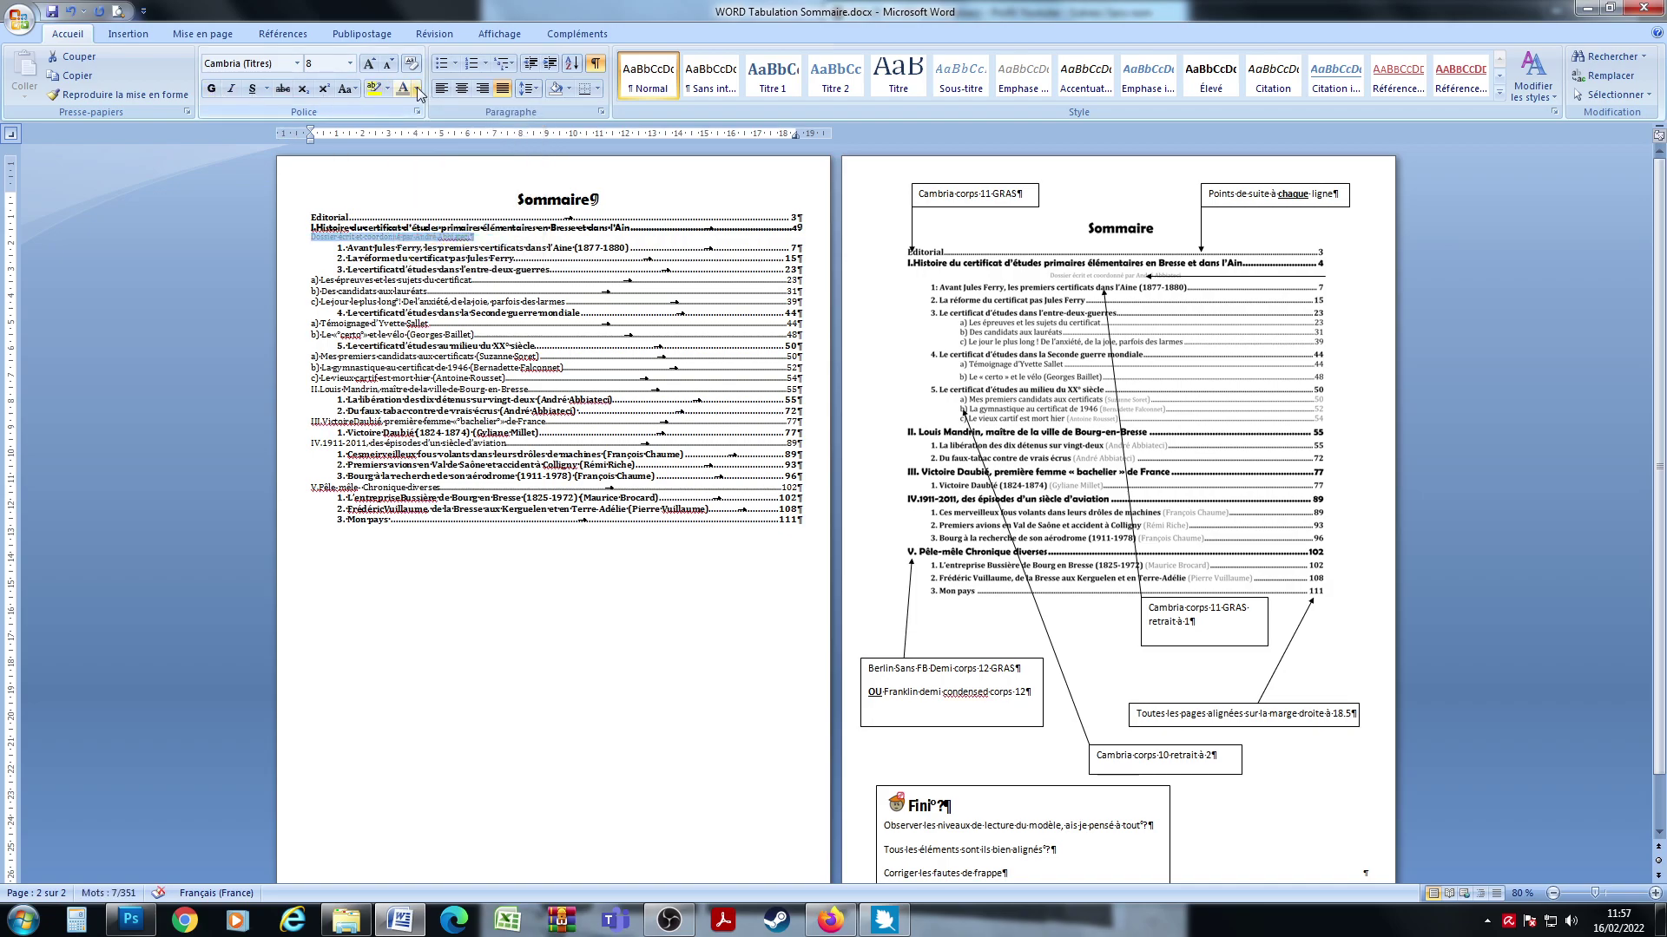
left_click(461, 88)
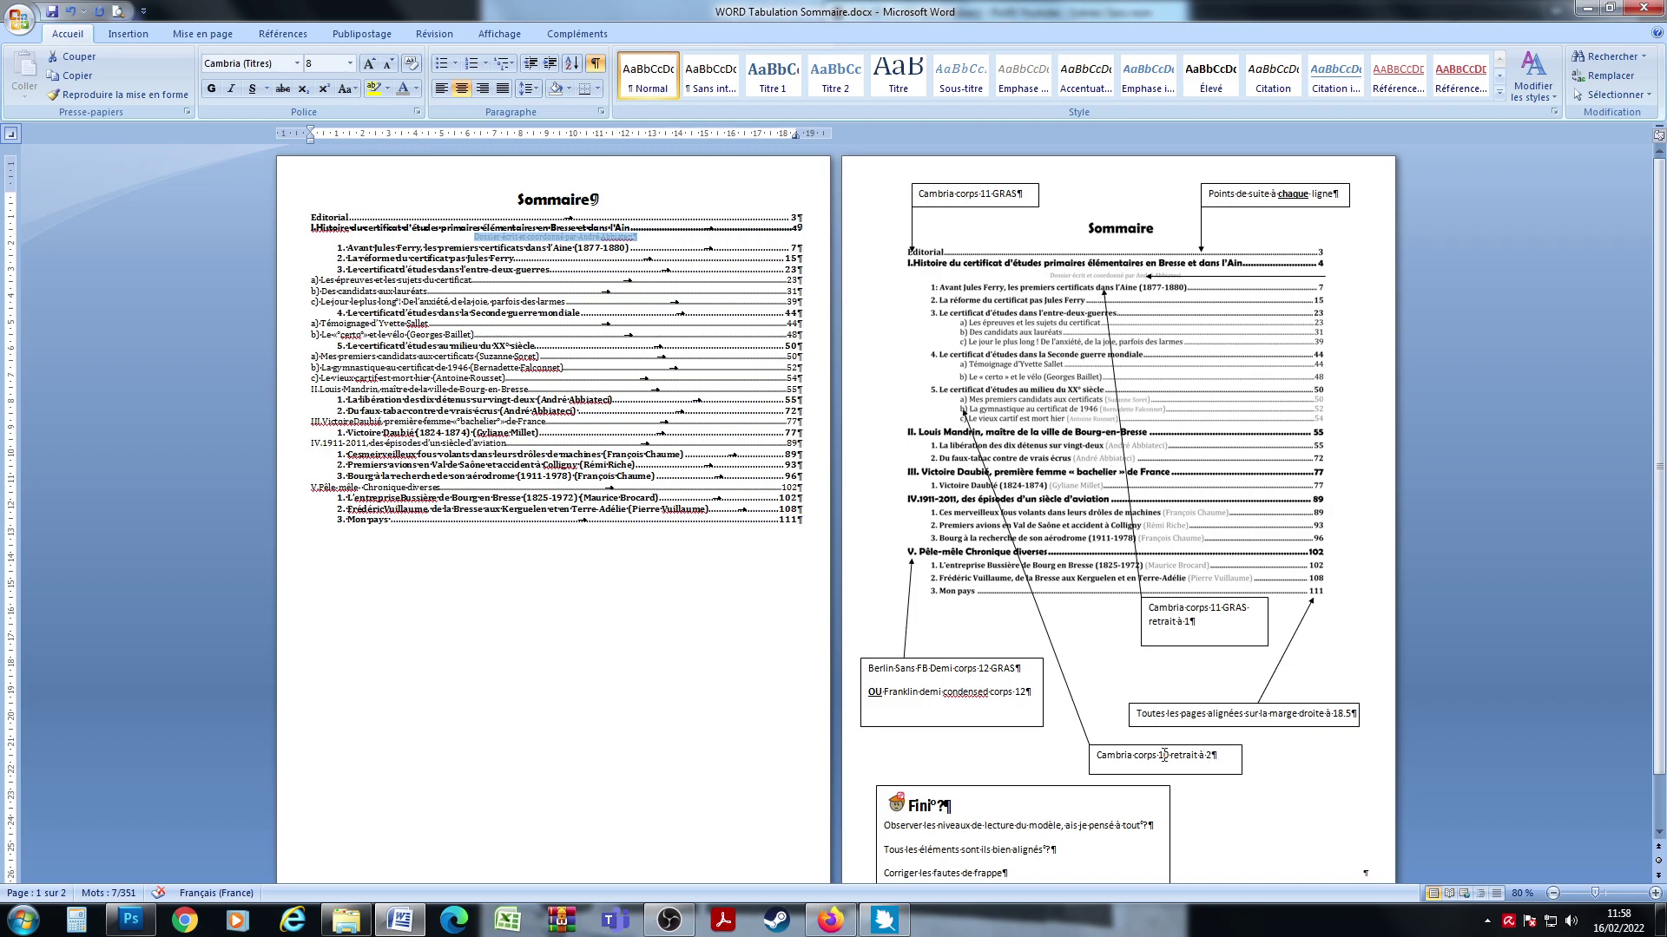
Step: Indent all lettered sub-entries under entries 3, 4 and 5 of section I by 2 cm, as the model's note requires
left_click_drag(1108, 762, 1234, 765)
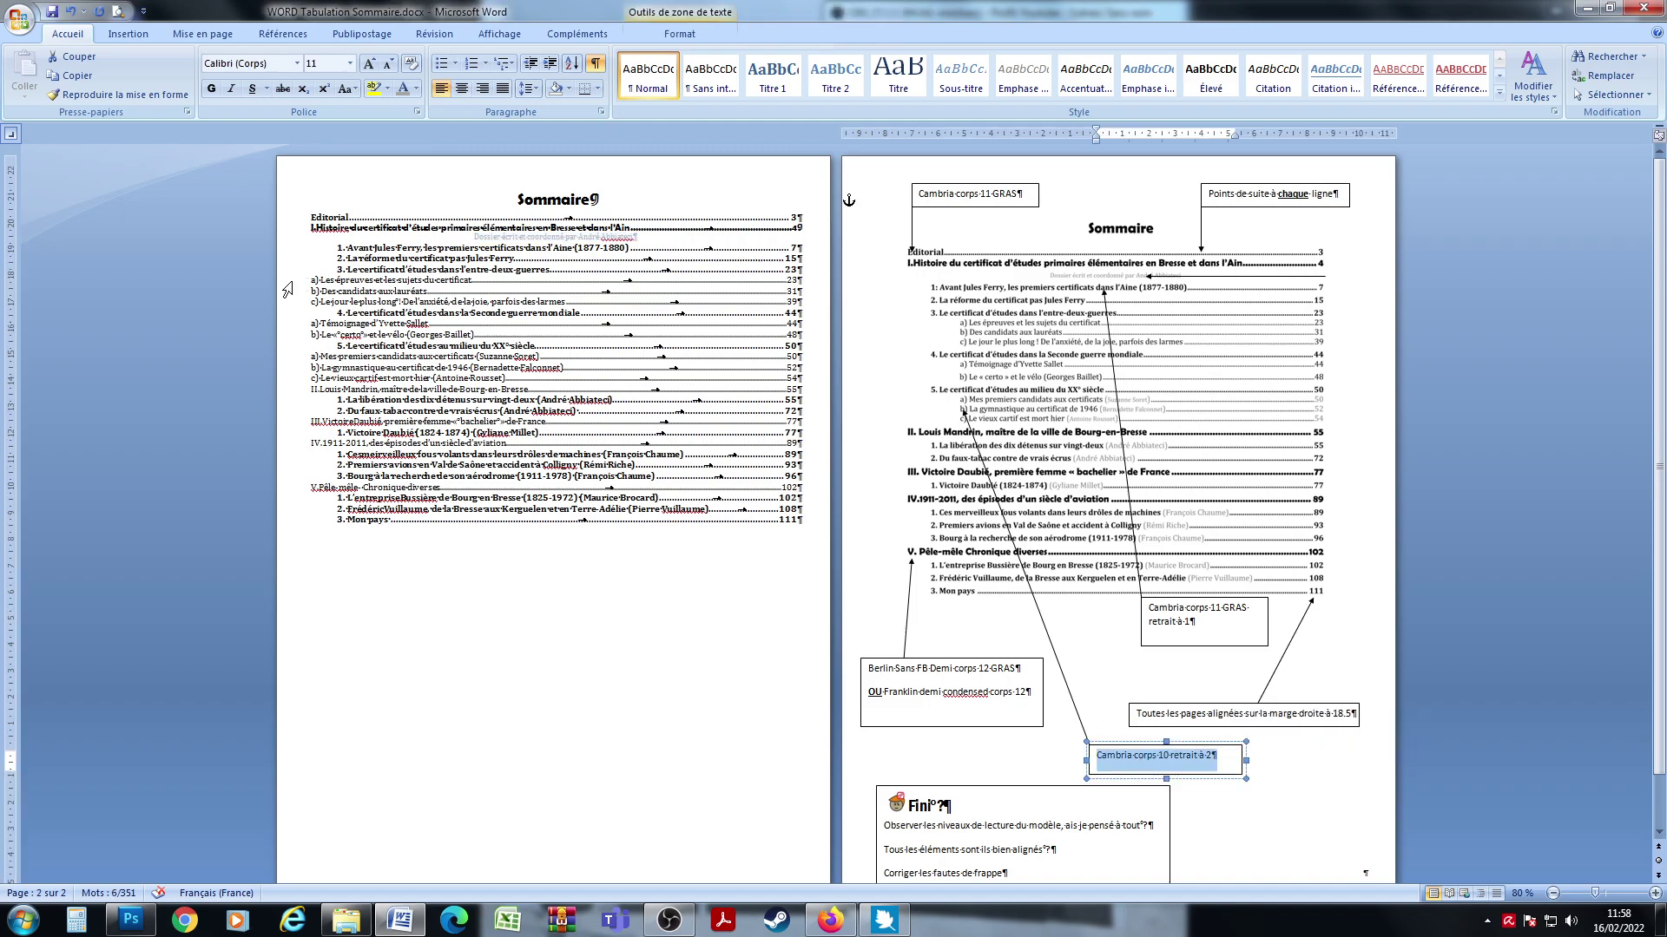
left_click(320, 278)
left_click_drag(310, 279, 432, 314)
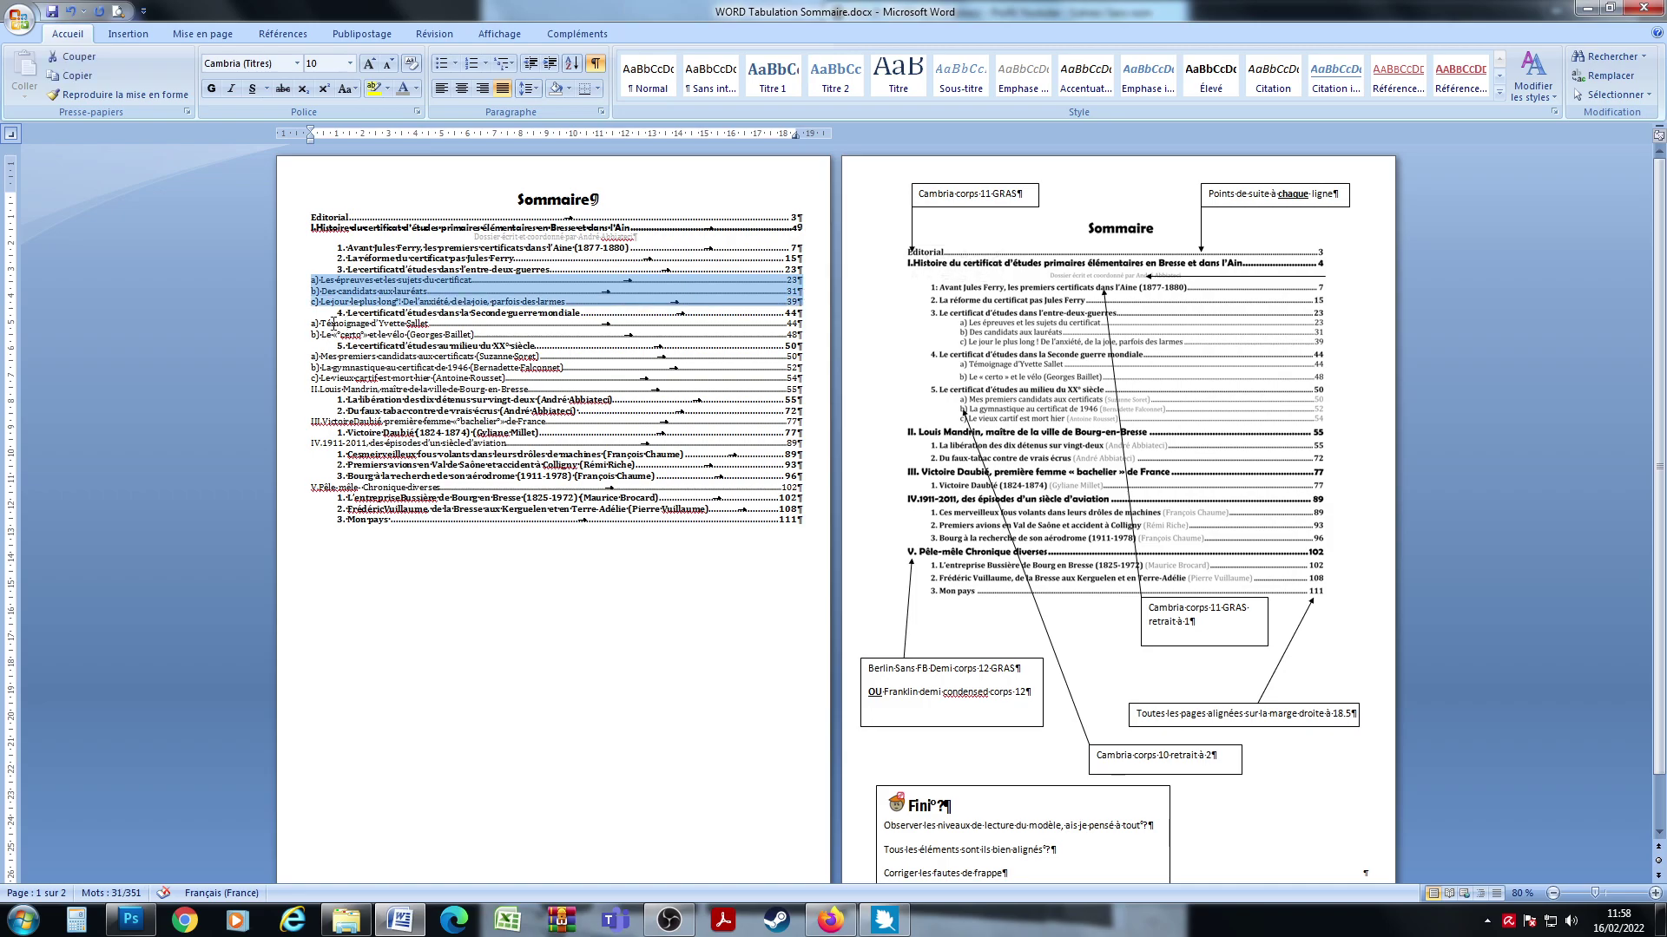
left_click_drag(306, 323, 536, 329)
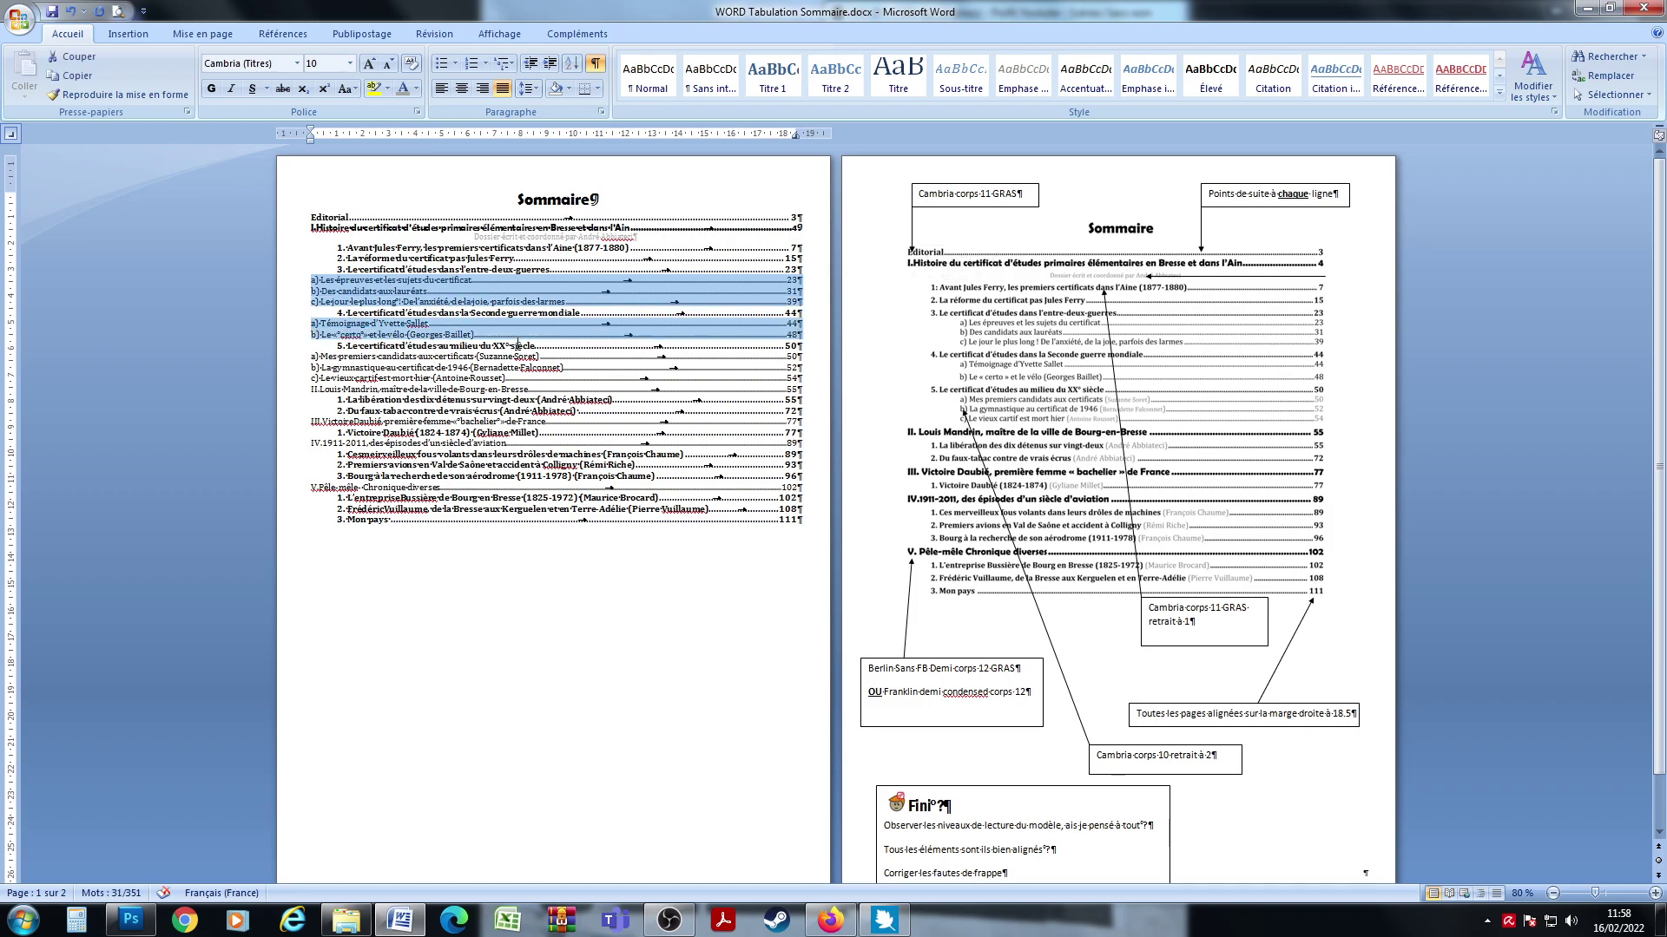
left_click_drag(323, 357, 810, 375)
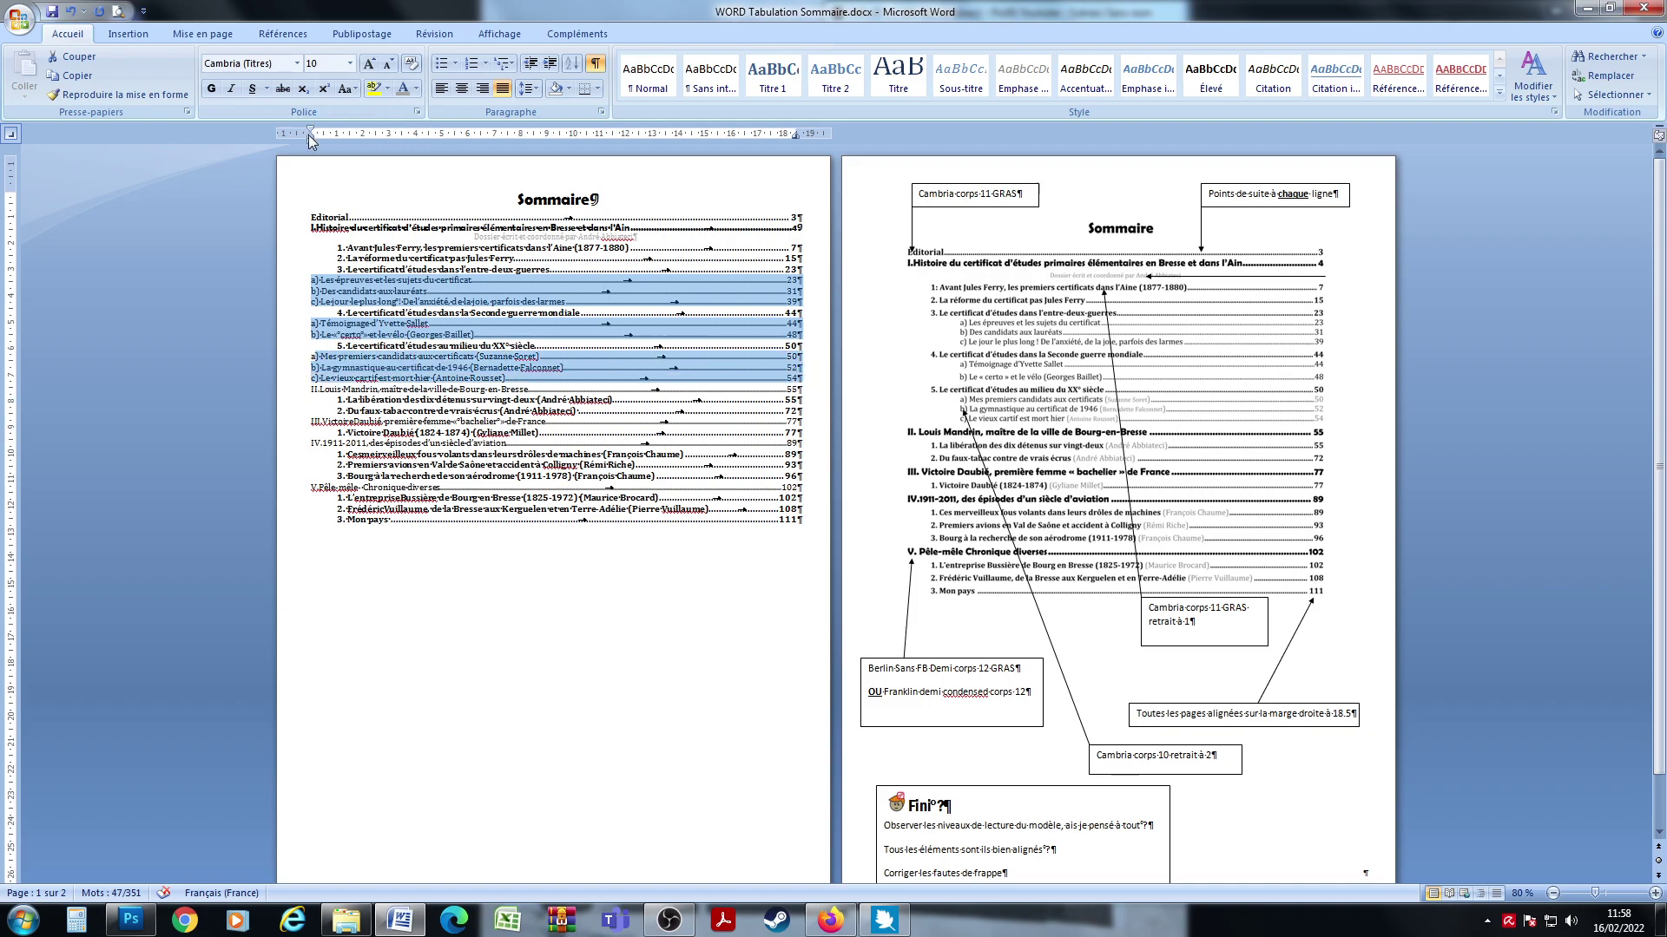
left_click_drag(358, 139, 362, 139)
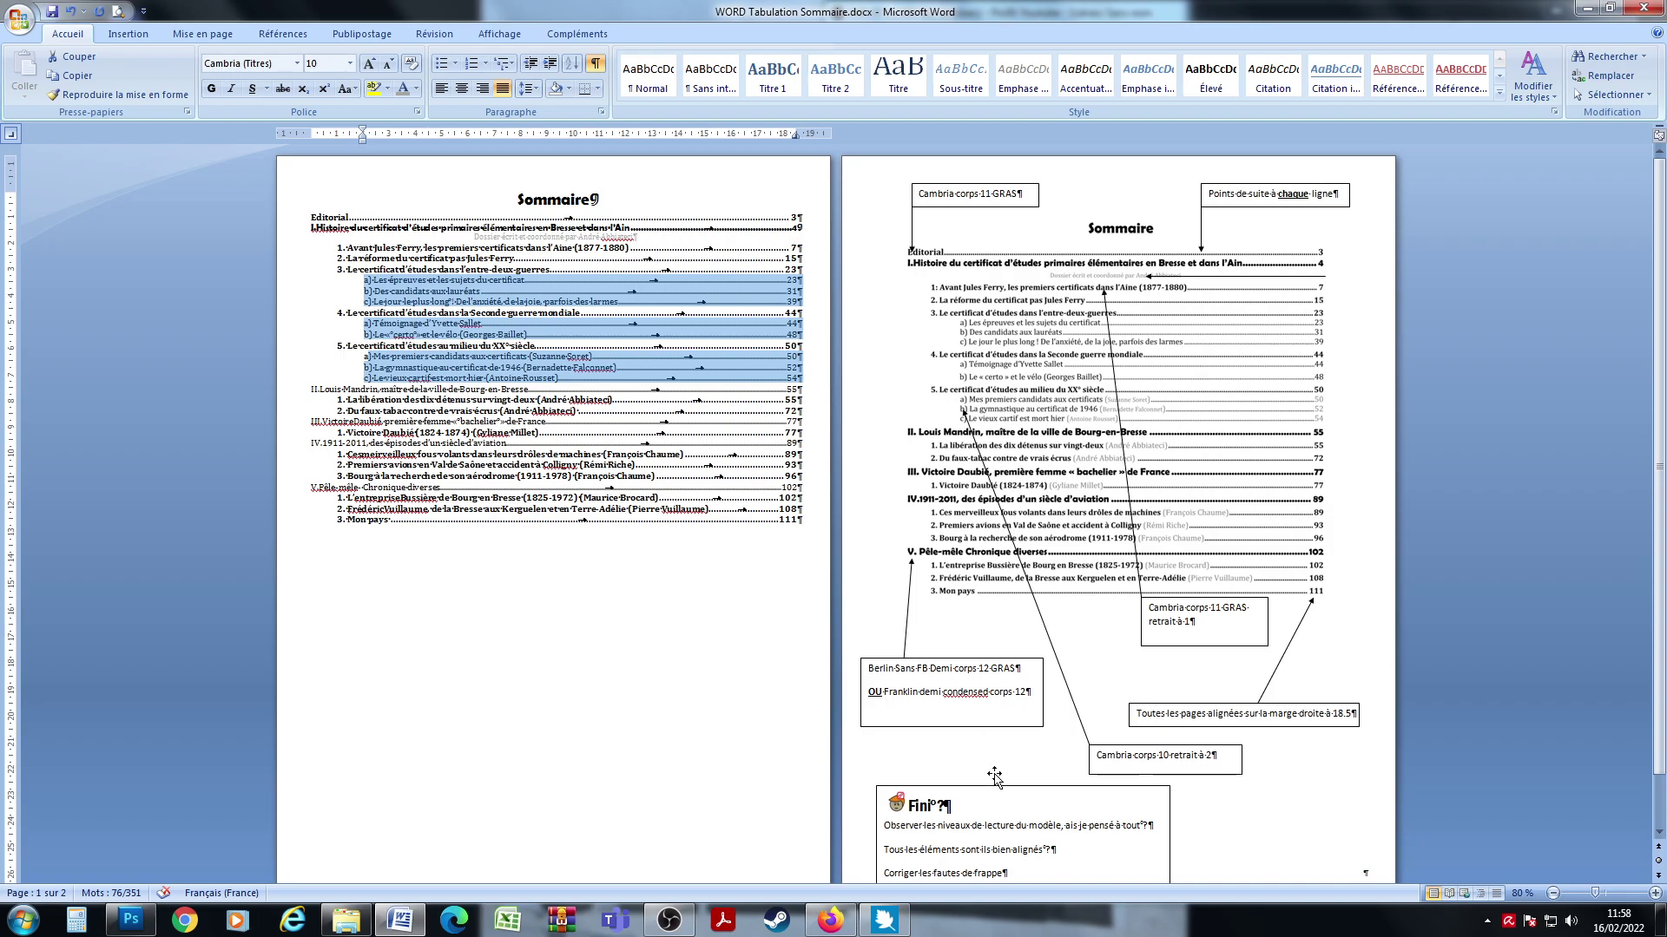
Step: Set the section I heading's font size to 12, following the model's note for main headings
left_click_drag(987, 672, 998, 707)
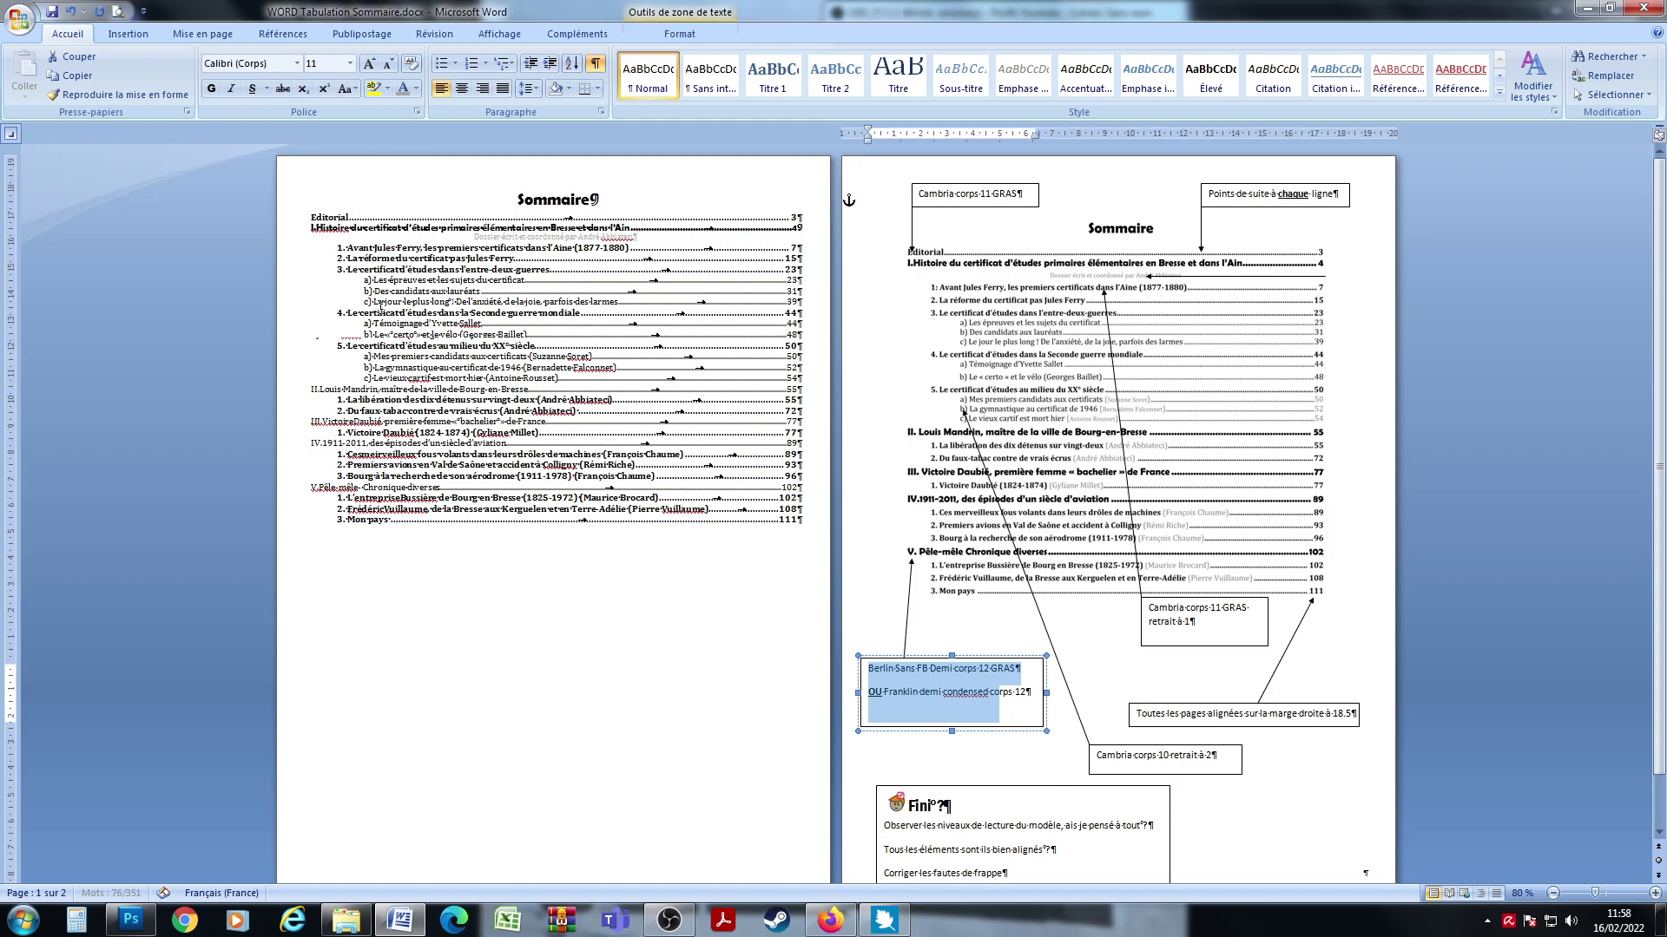
left_click(297, 228)
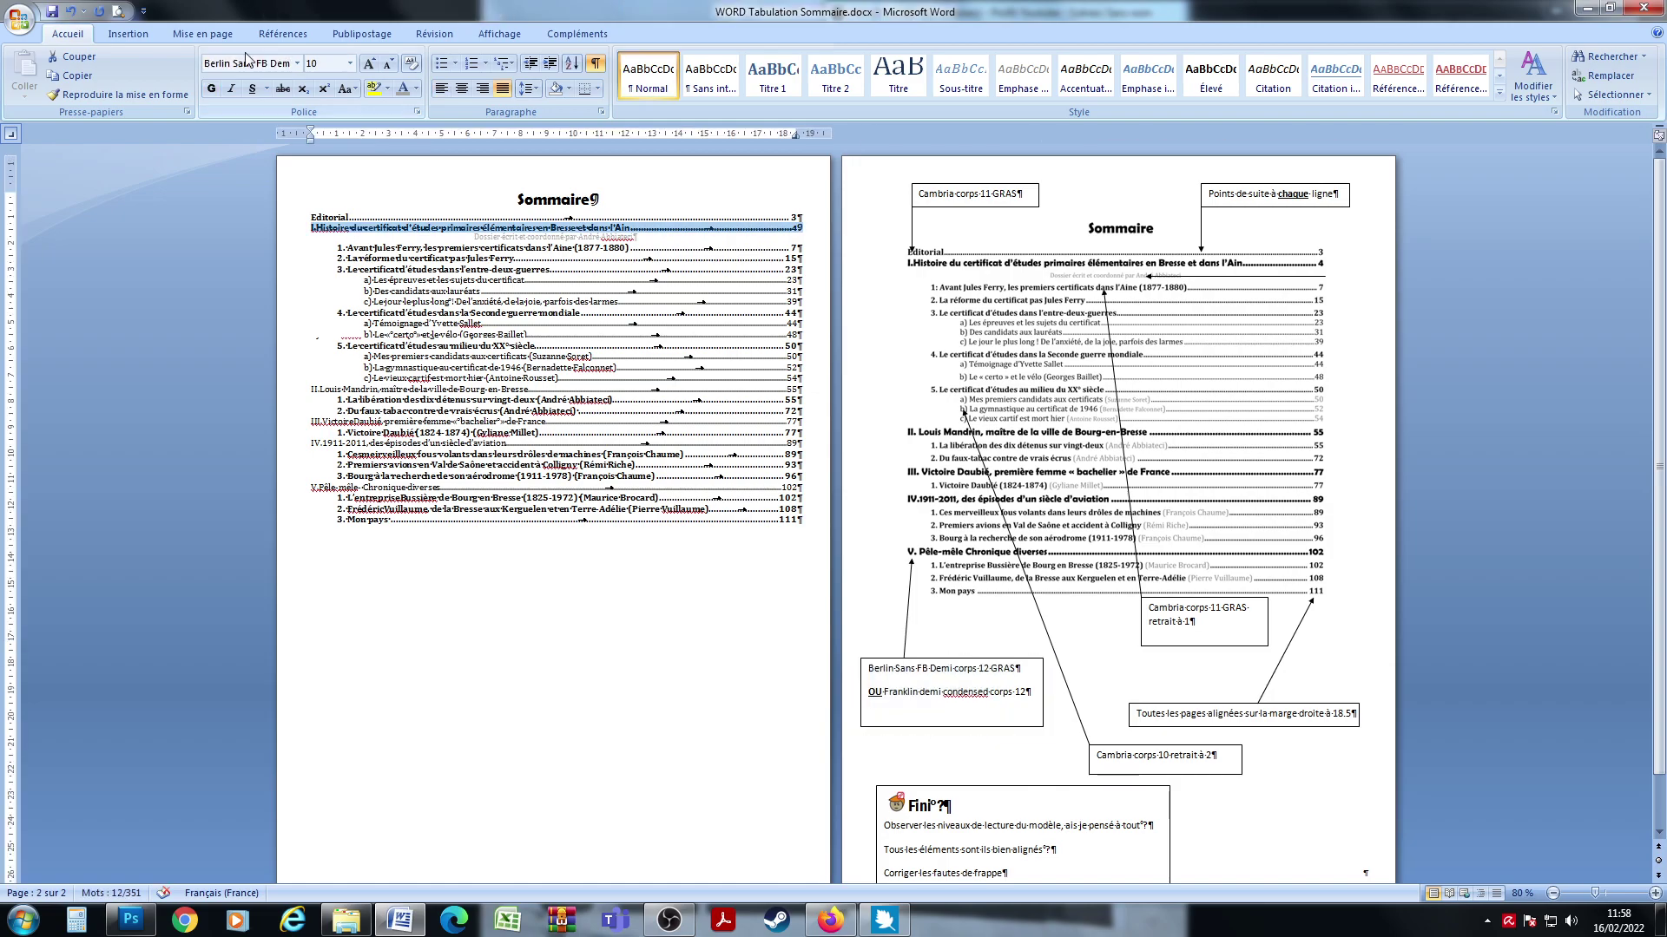
left_click(369, 65)
left_click(369, 66)
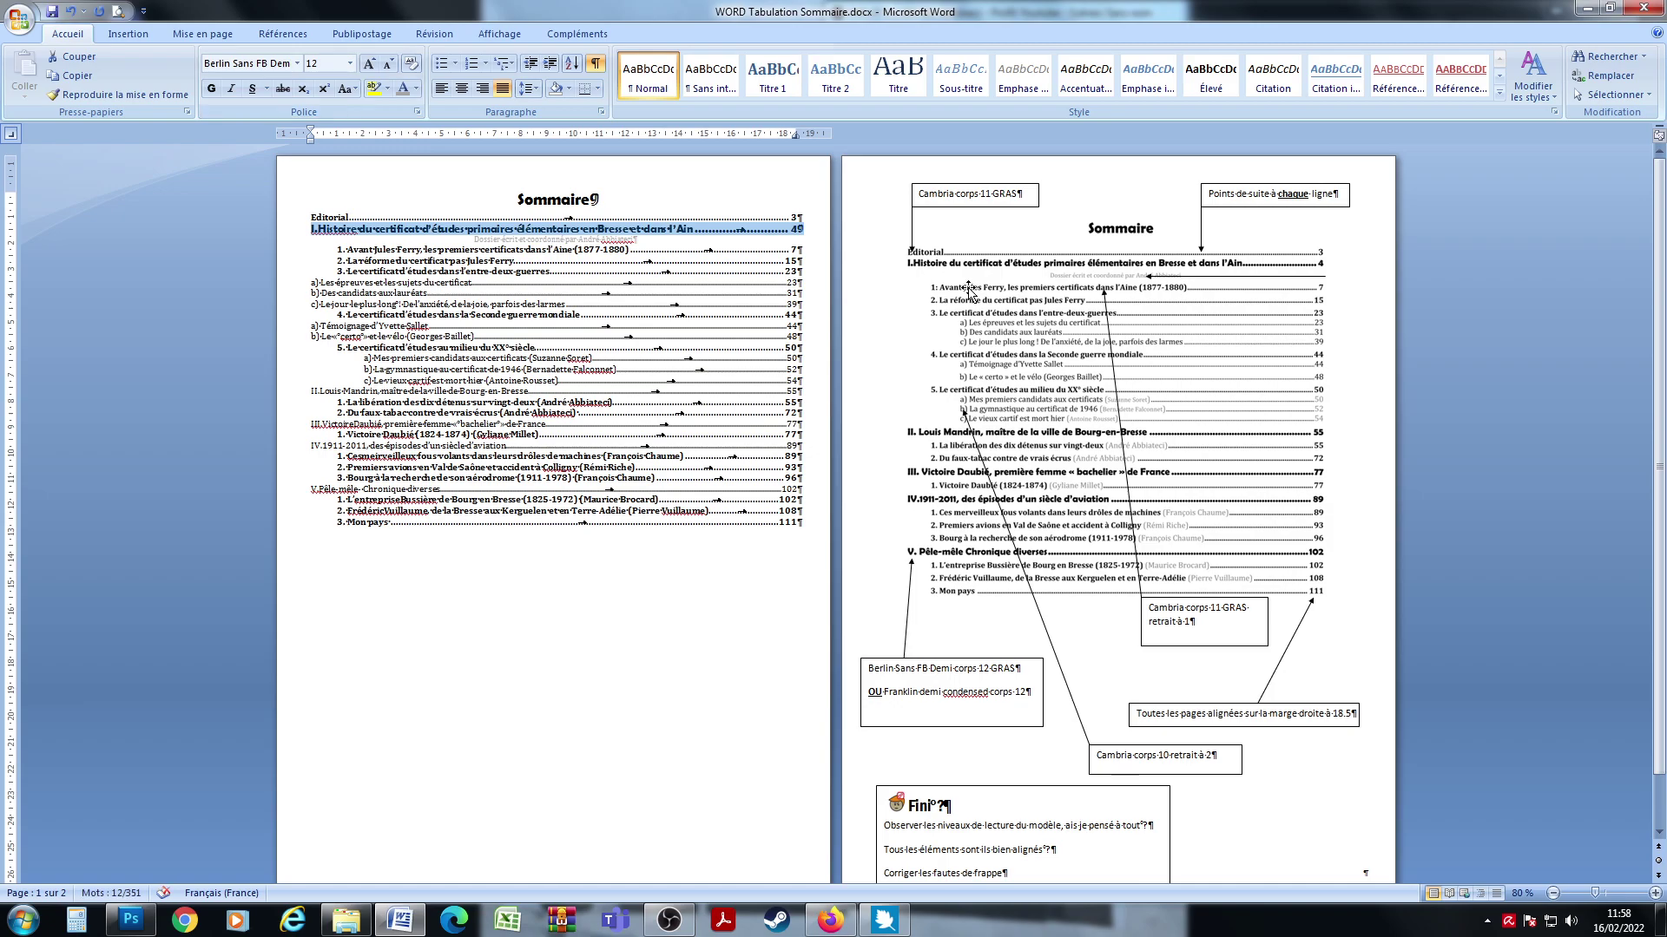
Step: Copy the section I heading's formatting to the headings of sections II, III, IV and V
left_click(123, 94)
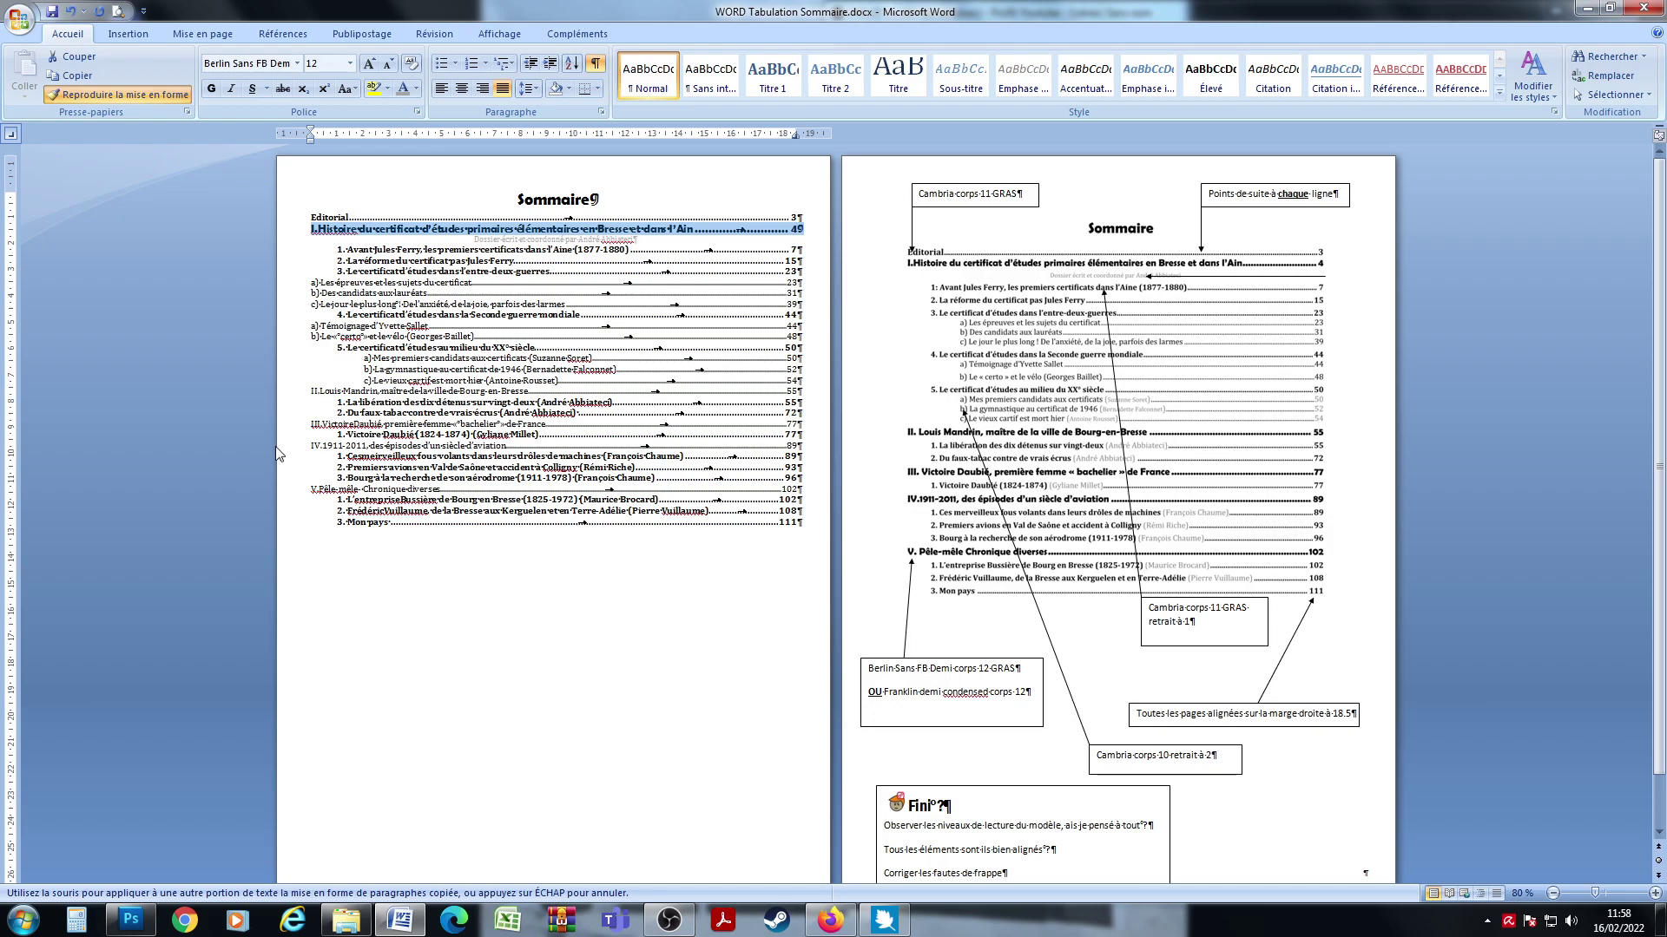
left_click(333, 392)
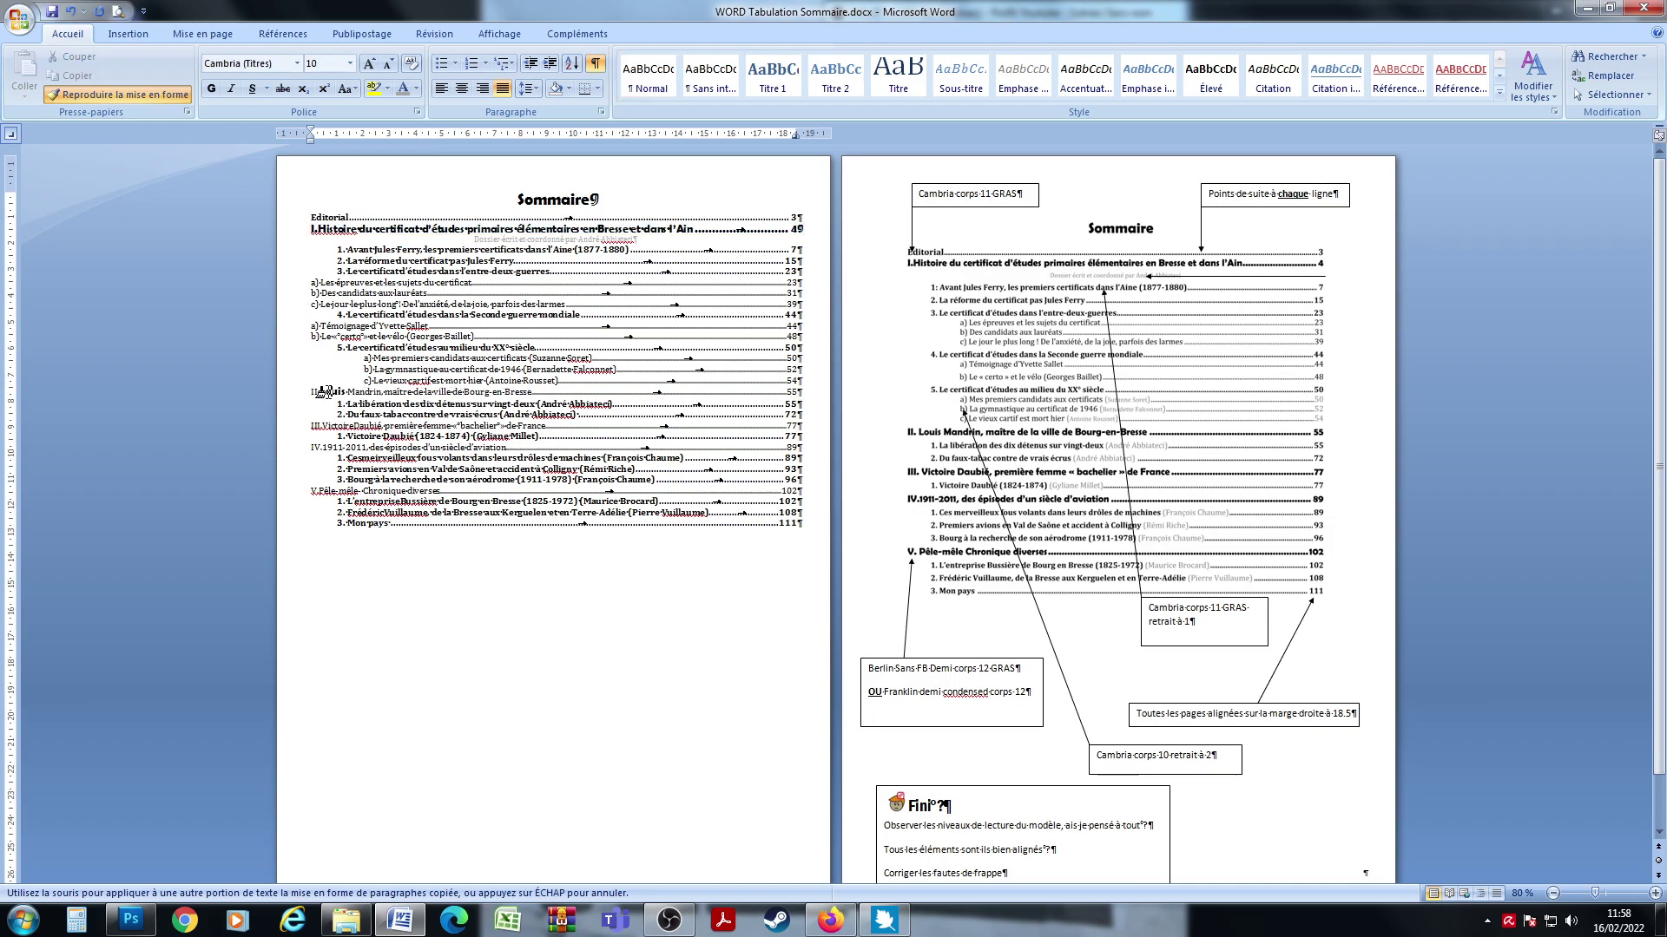
left_click(330, 395)
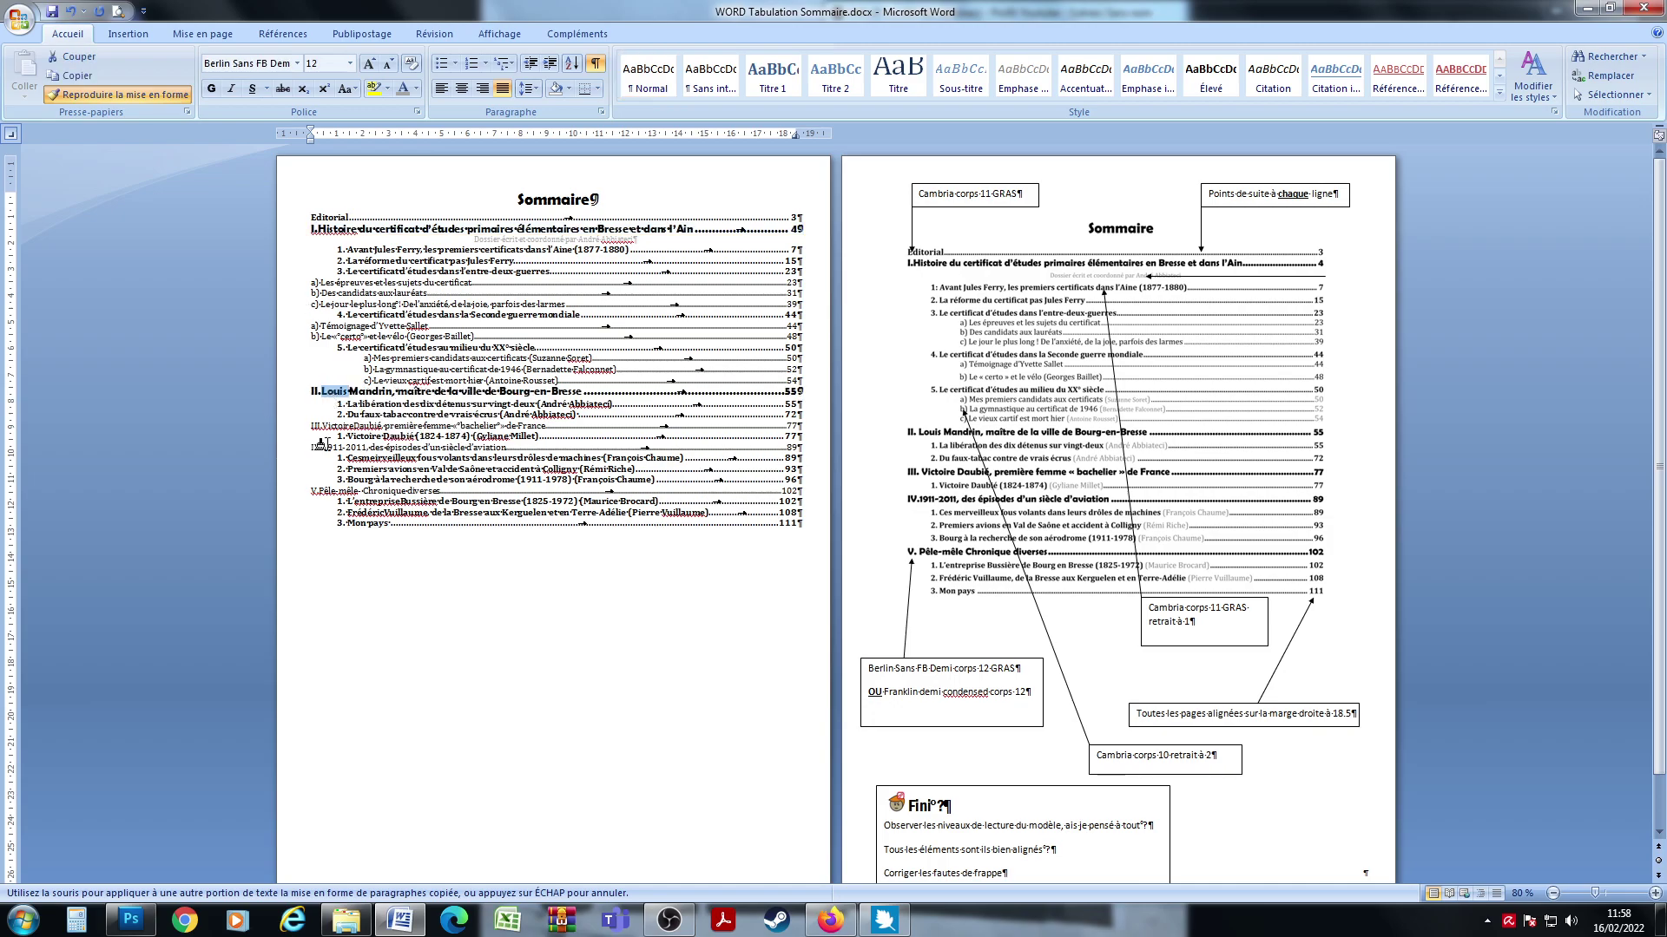
left_click(316, 427)
left_click(316, 451)
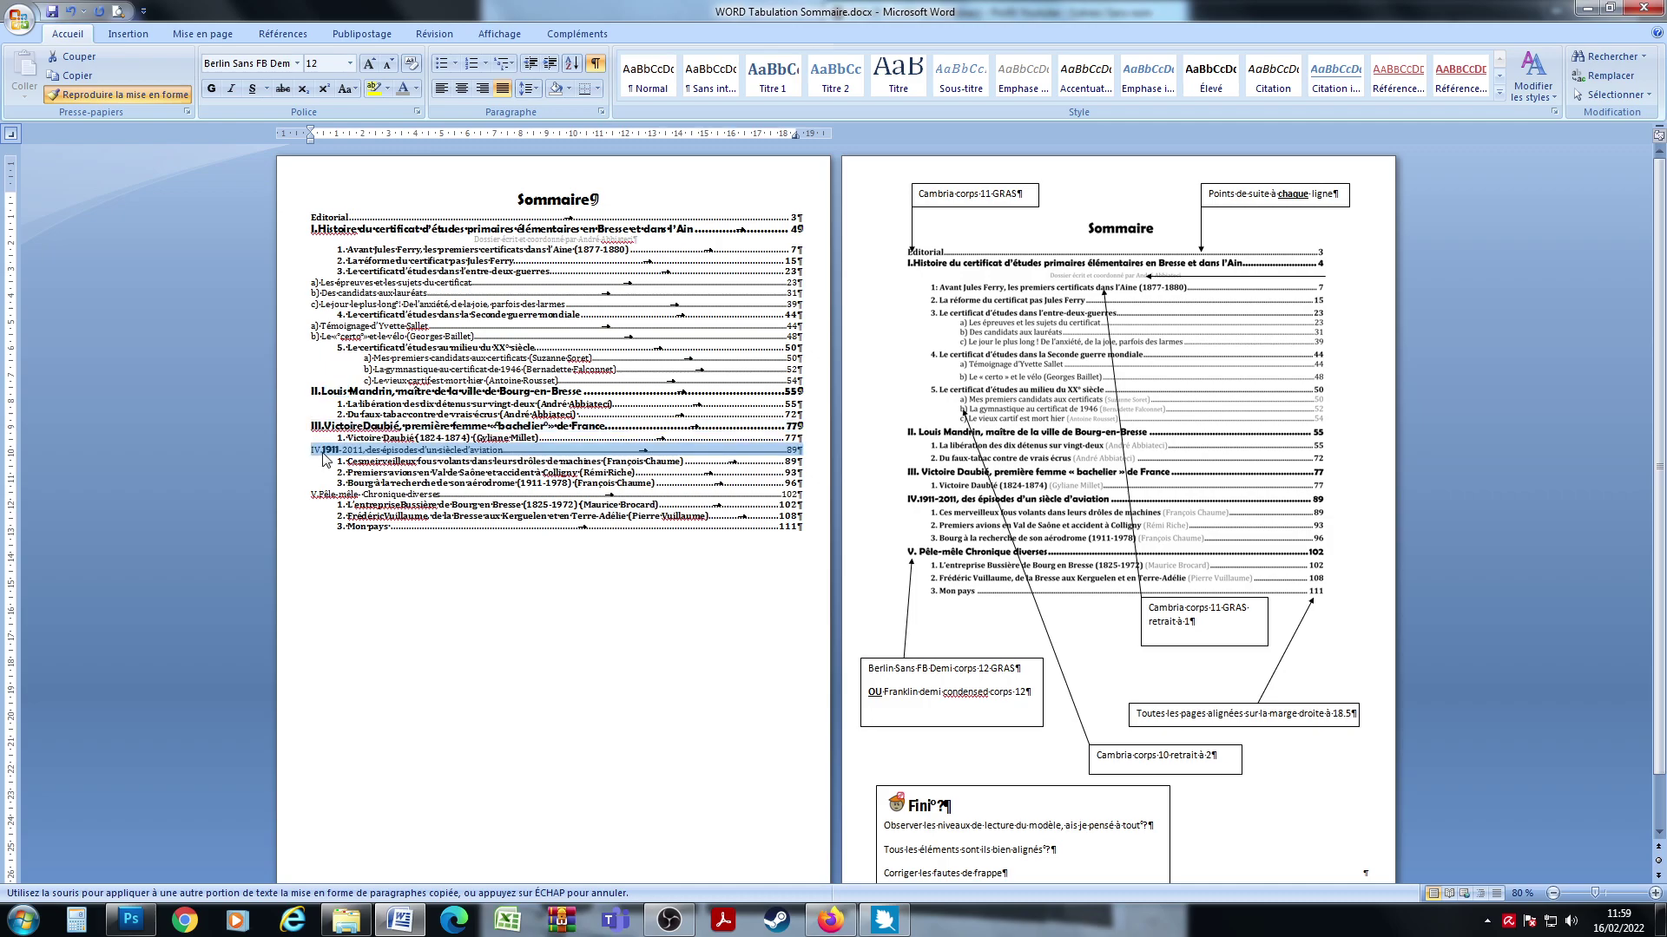
left_click(317, 496)
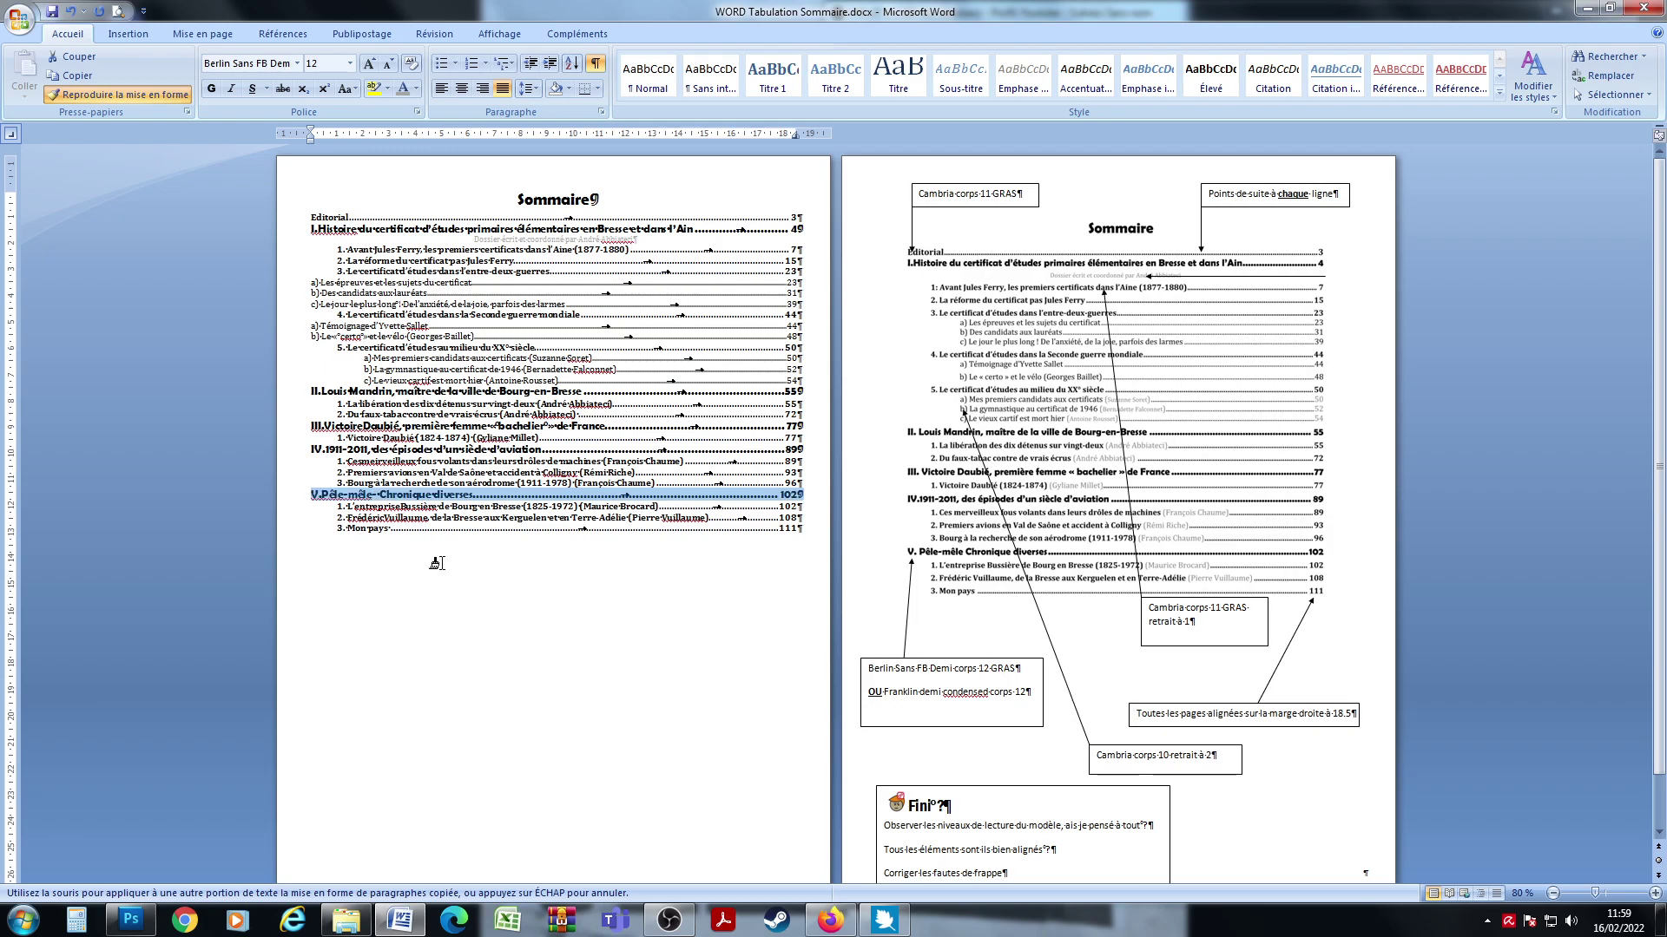
key("Escape")
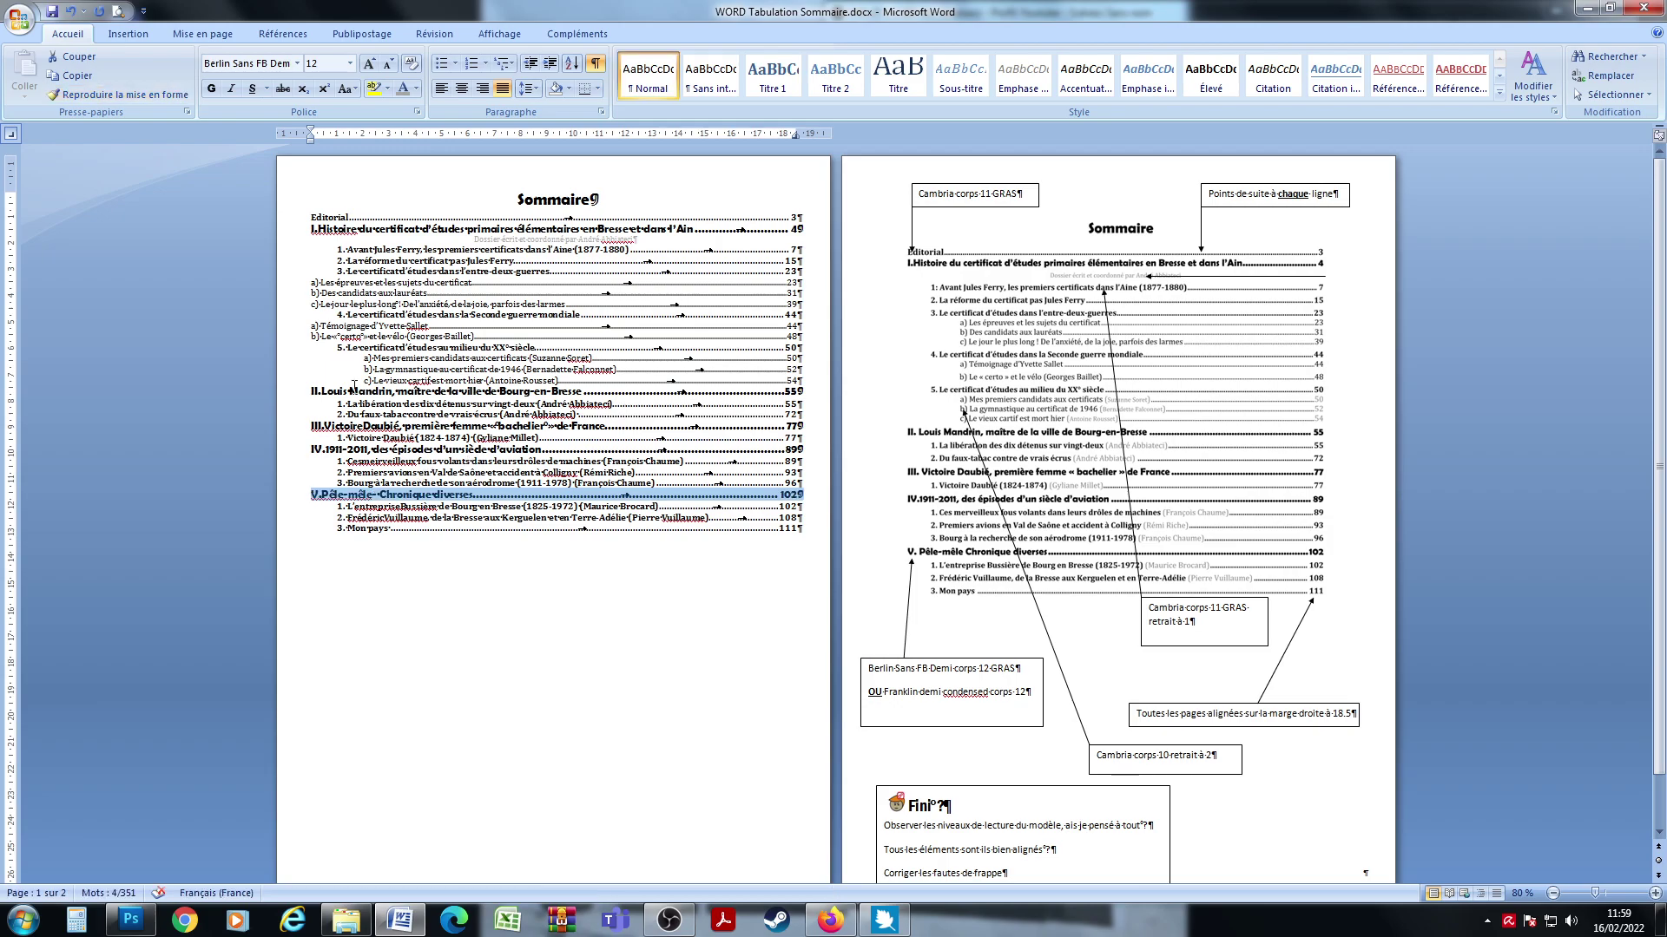
Step: Set the indent of sub-entries a) to c) under entry 3 to 2 cm
left_click_drag(312, 282, 813, 306)
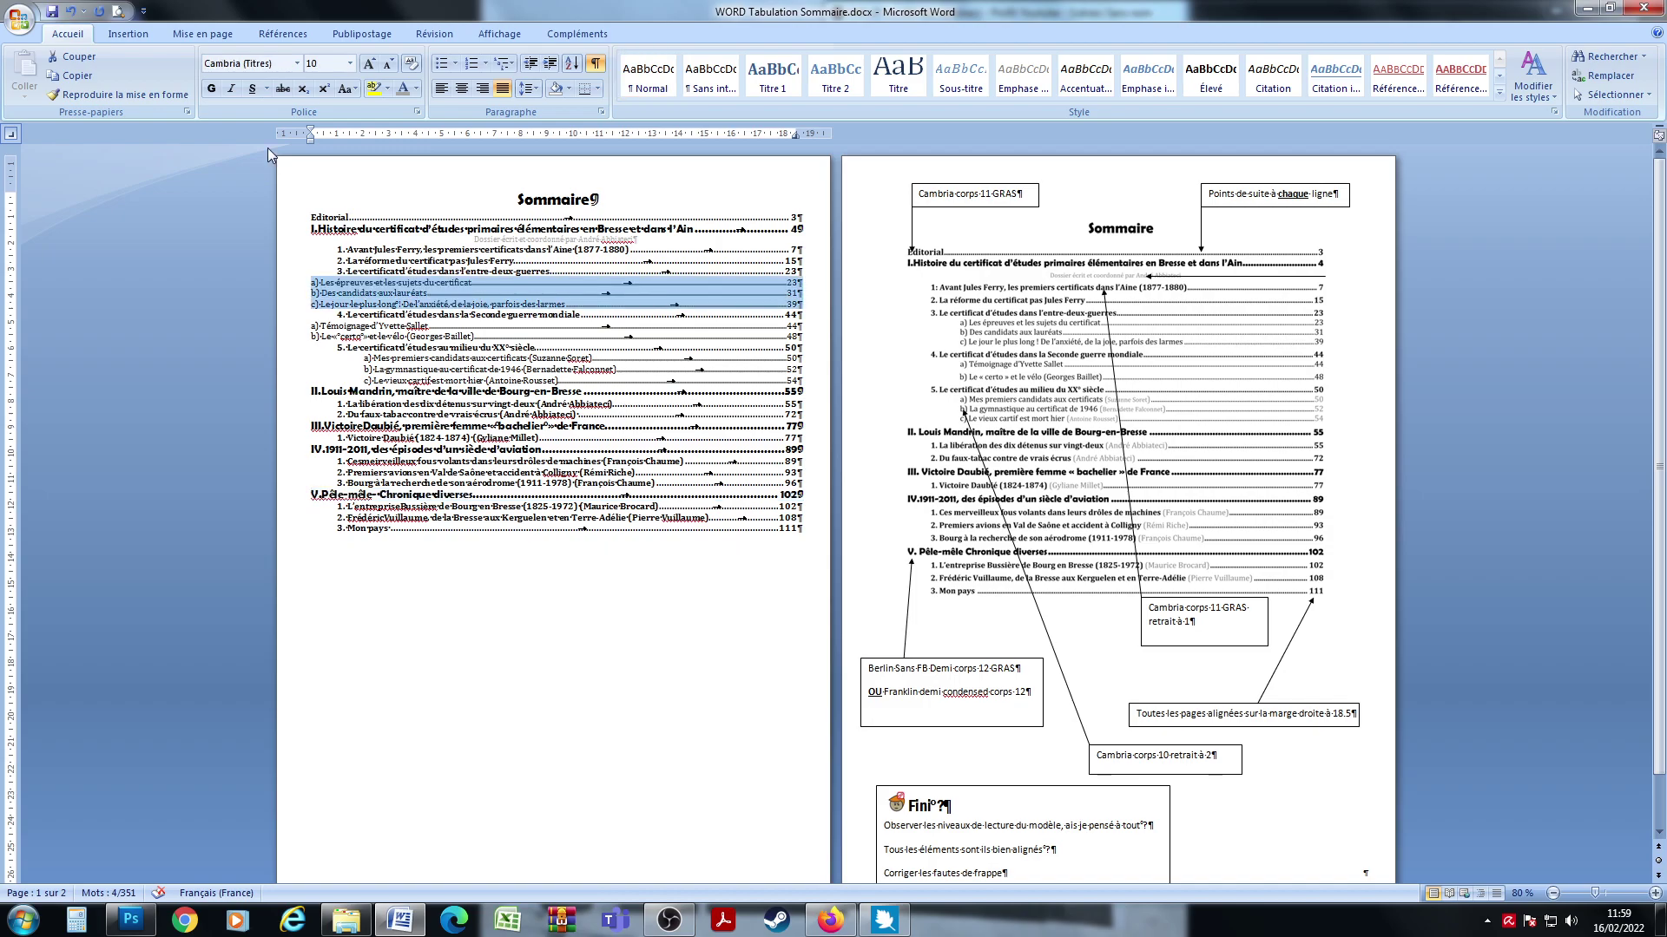
left_click_drag(310, 146, 362, 145)
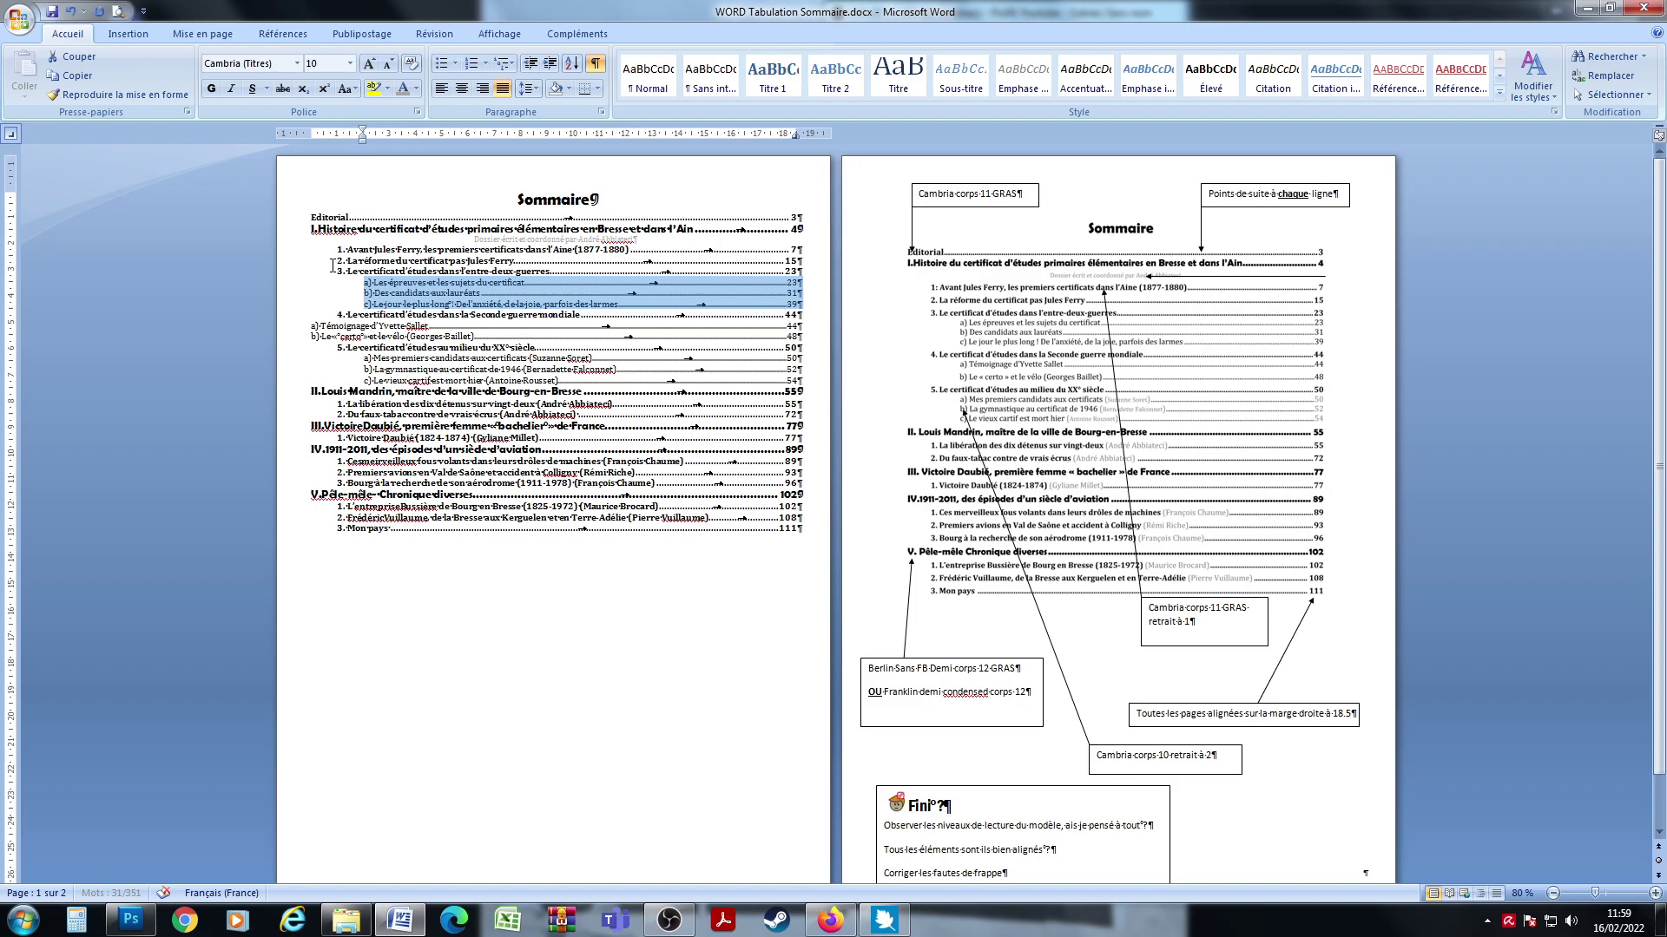
Step: Try to set the indent of sub-entries a) and b) under entry 4 of section I to 2 cm
left_click_drag(319, 326, 799, 322)
left_click(365, 327)
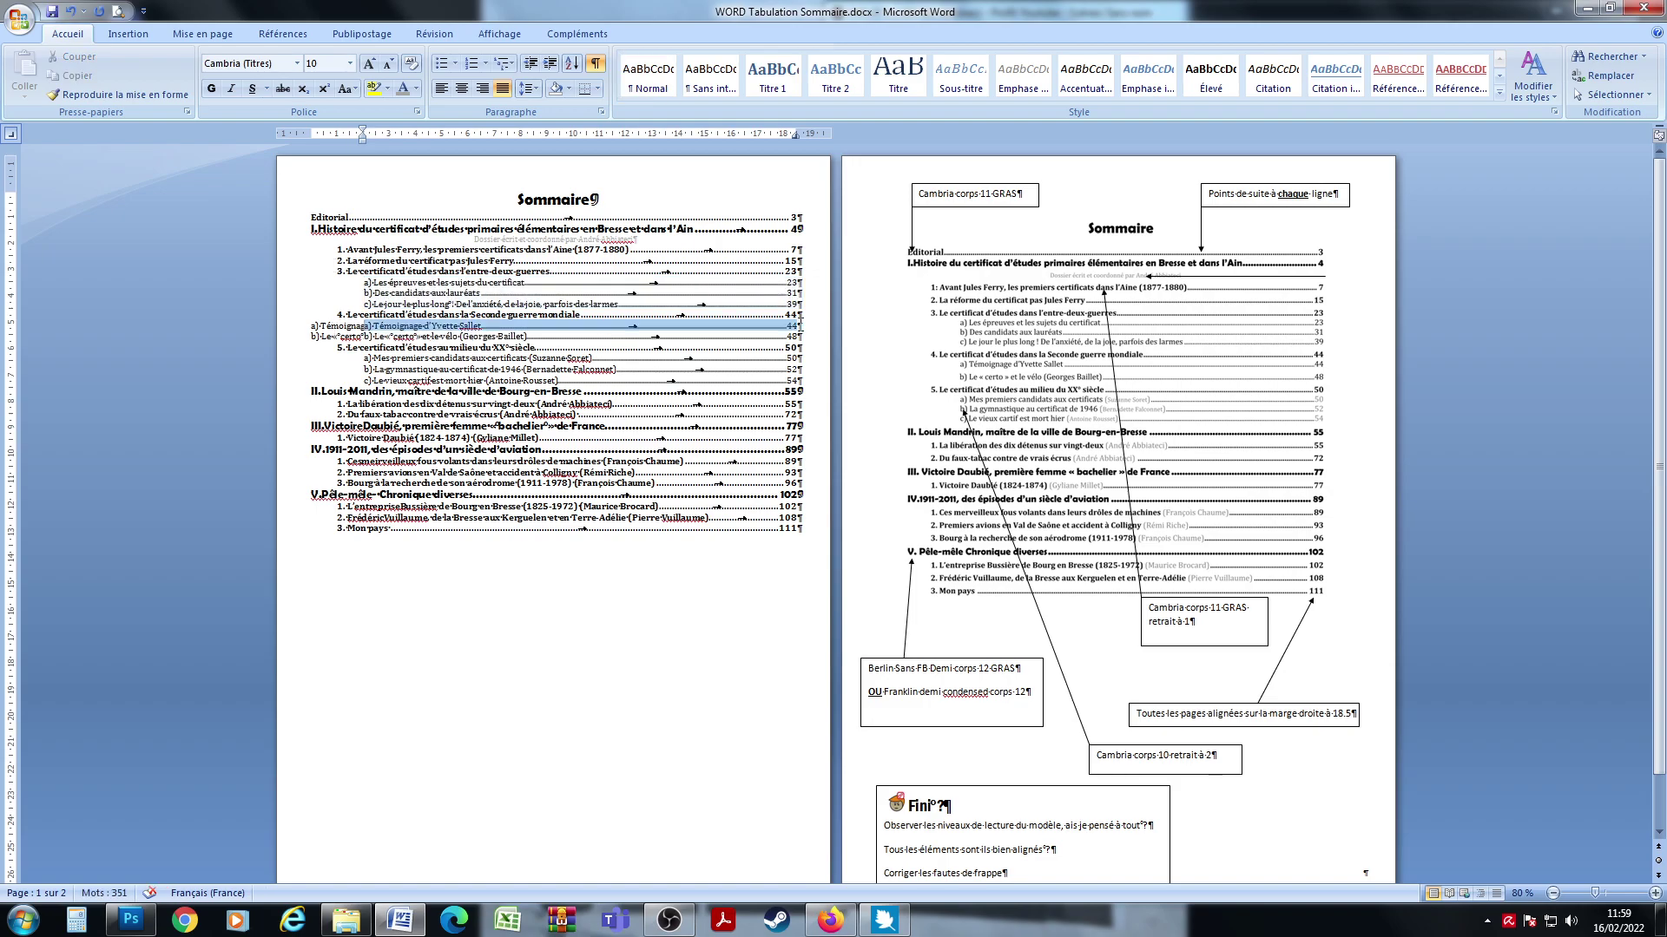
key("shift+Down")
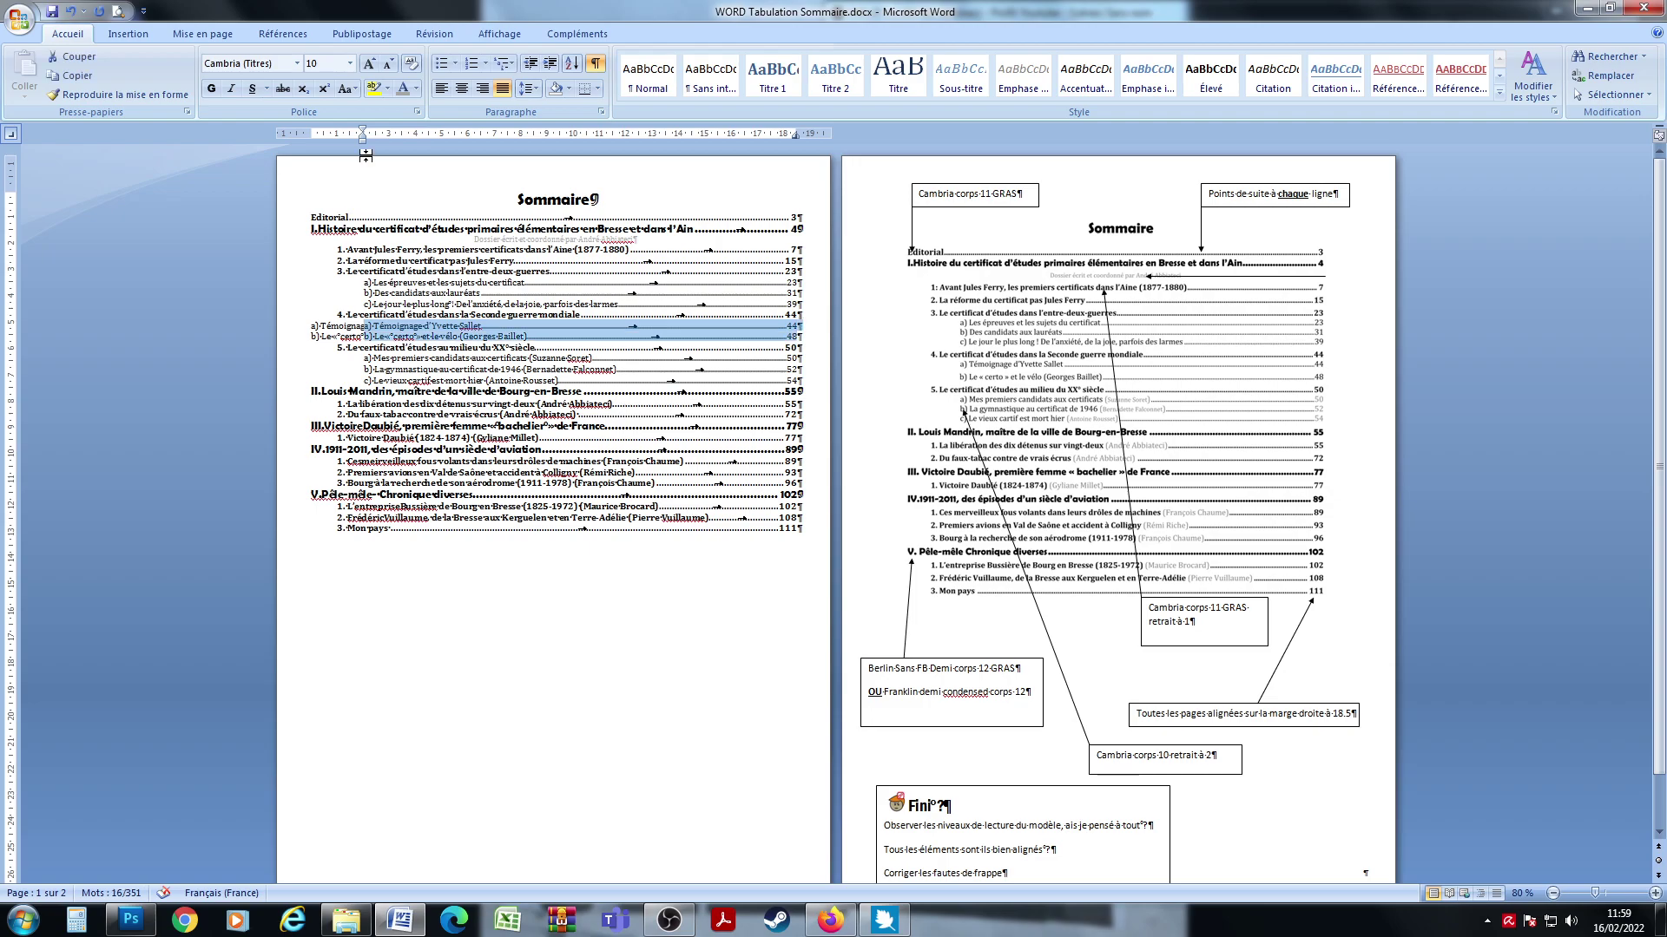
key("shift+Up")
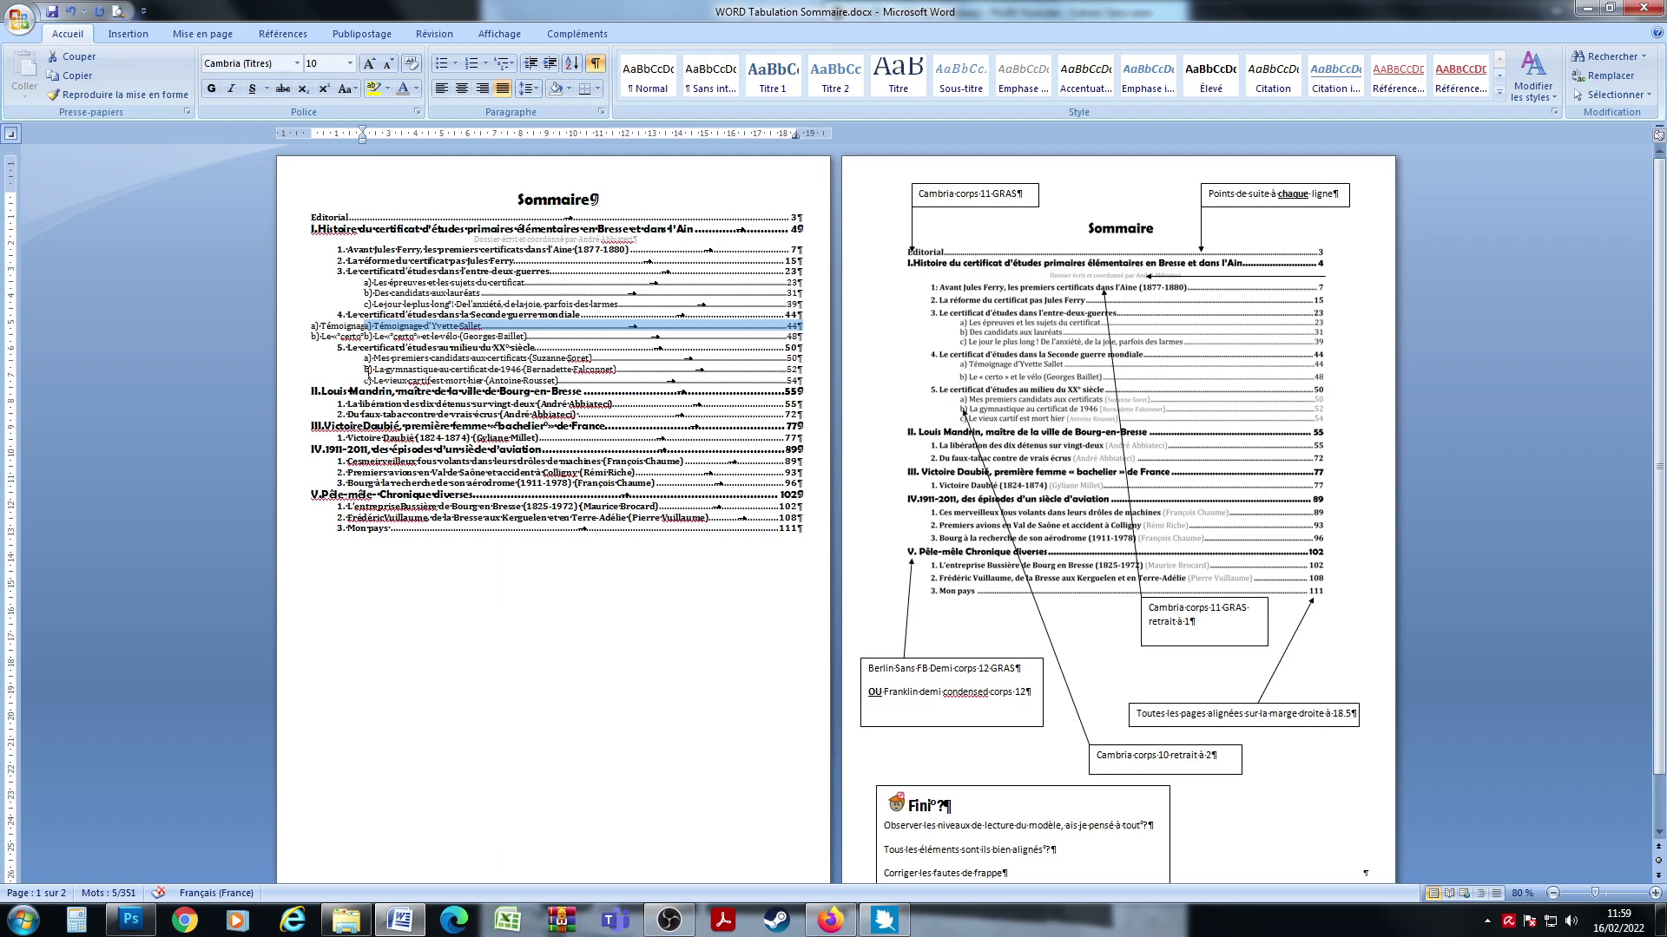
scroll(429, 362, "up", 15)
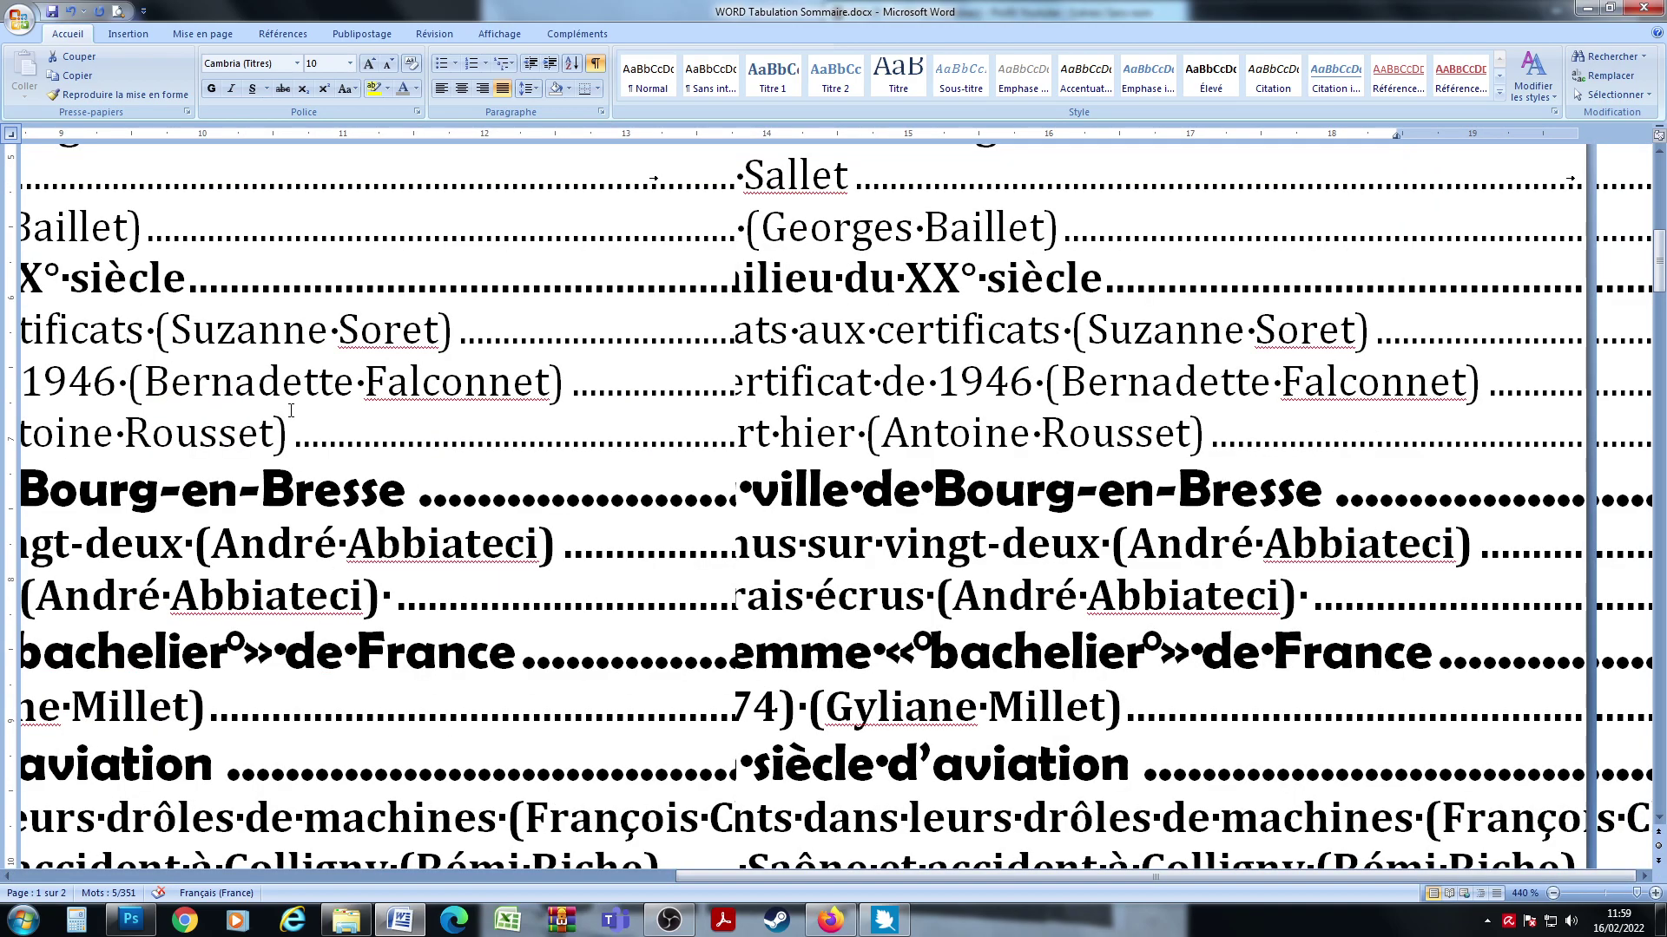
scroll(291, 411, "down", 15)
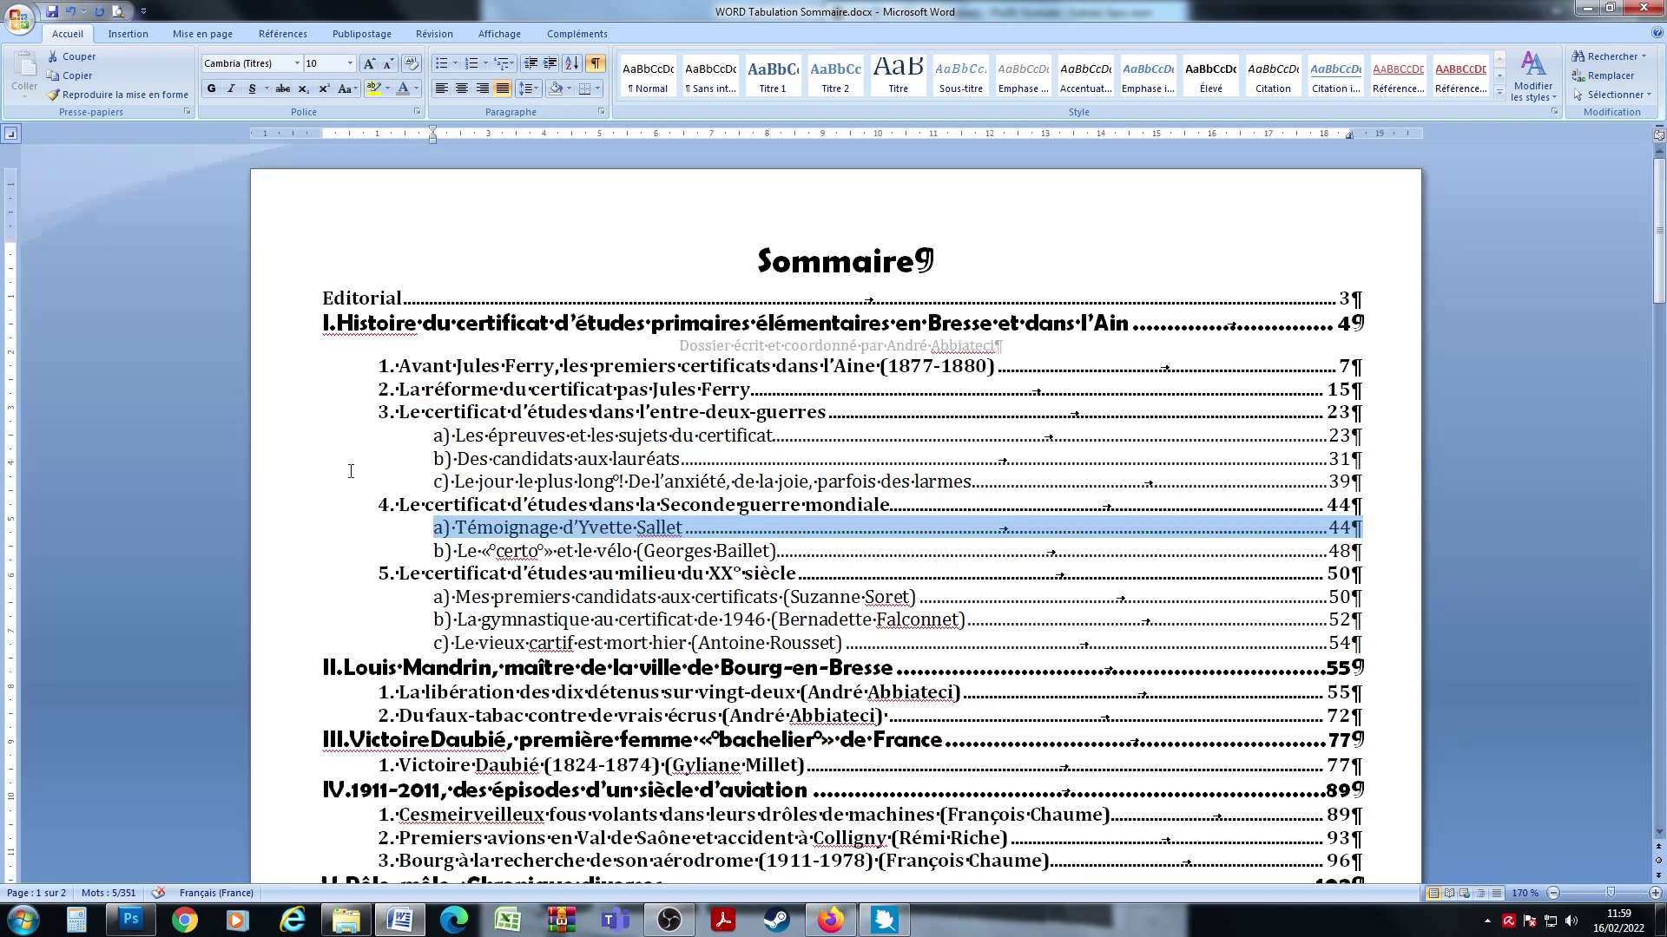
left_click(434, 549)
scroll(420, 686, "down", 2)
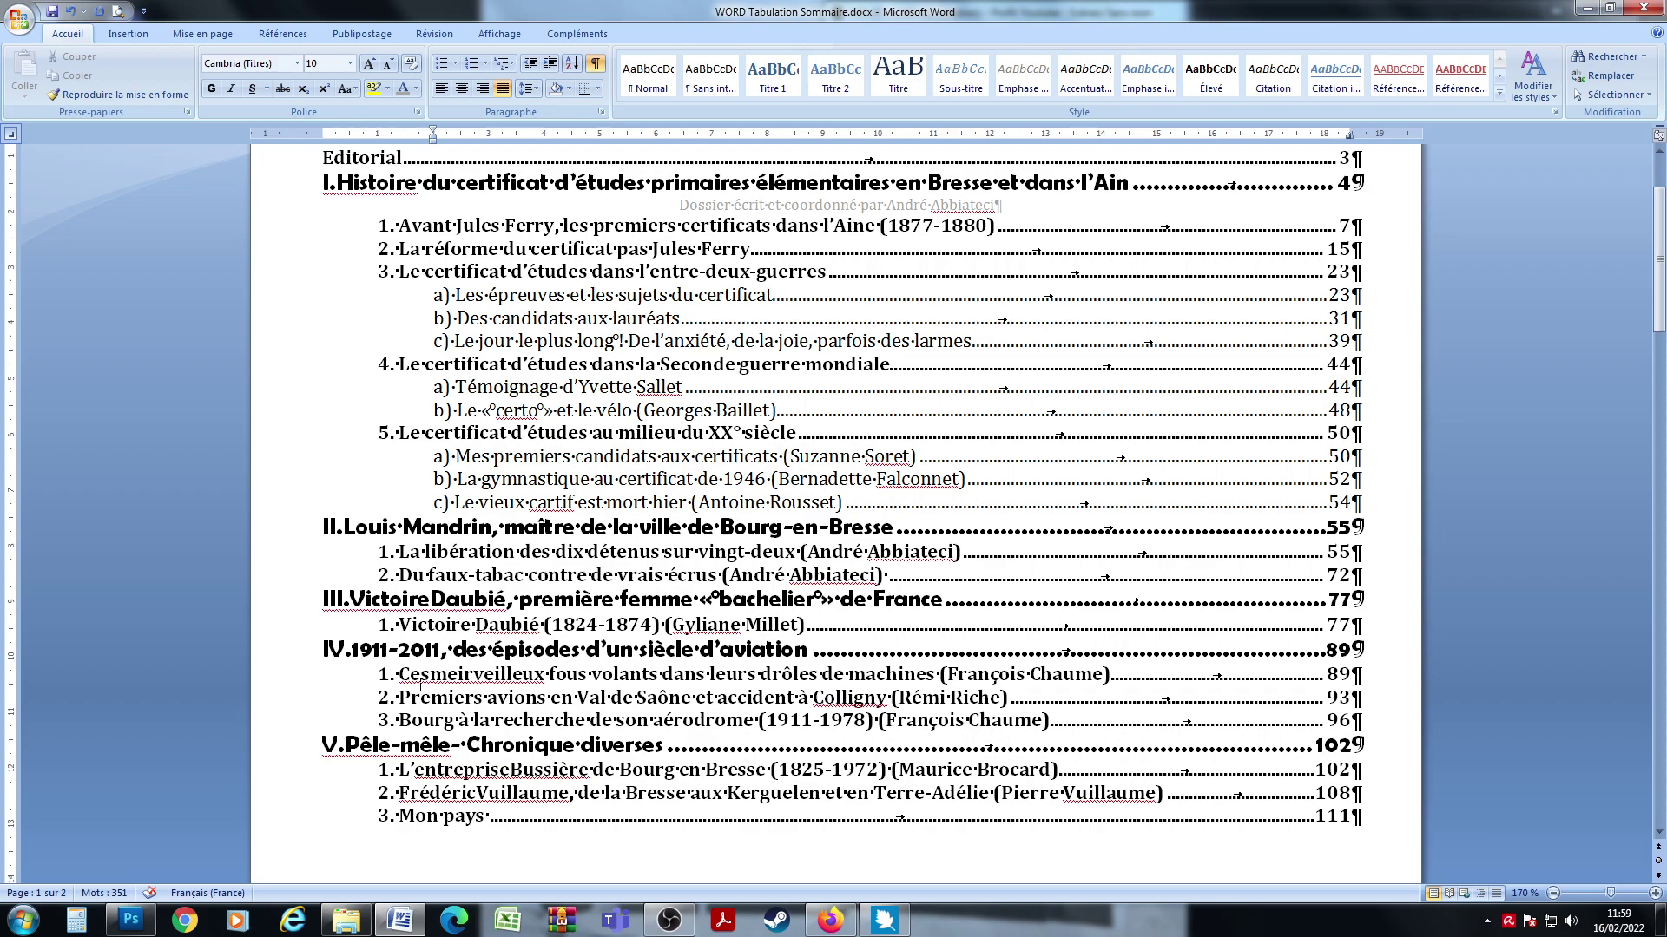
Step: Run the spelling check and correct "Cesmeirveilleux" in section IV, entry 1 to "Ces merveilleux"
left_click(612, 573)
key("F7")
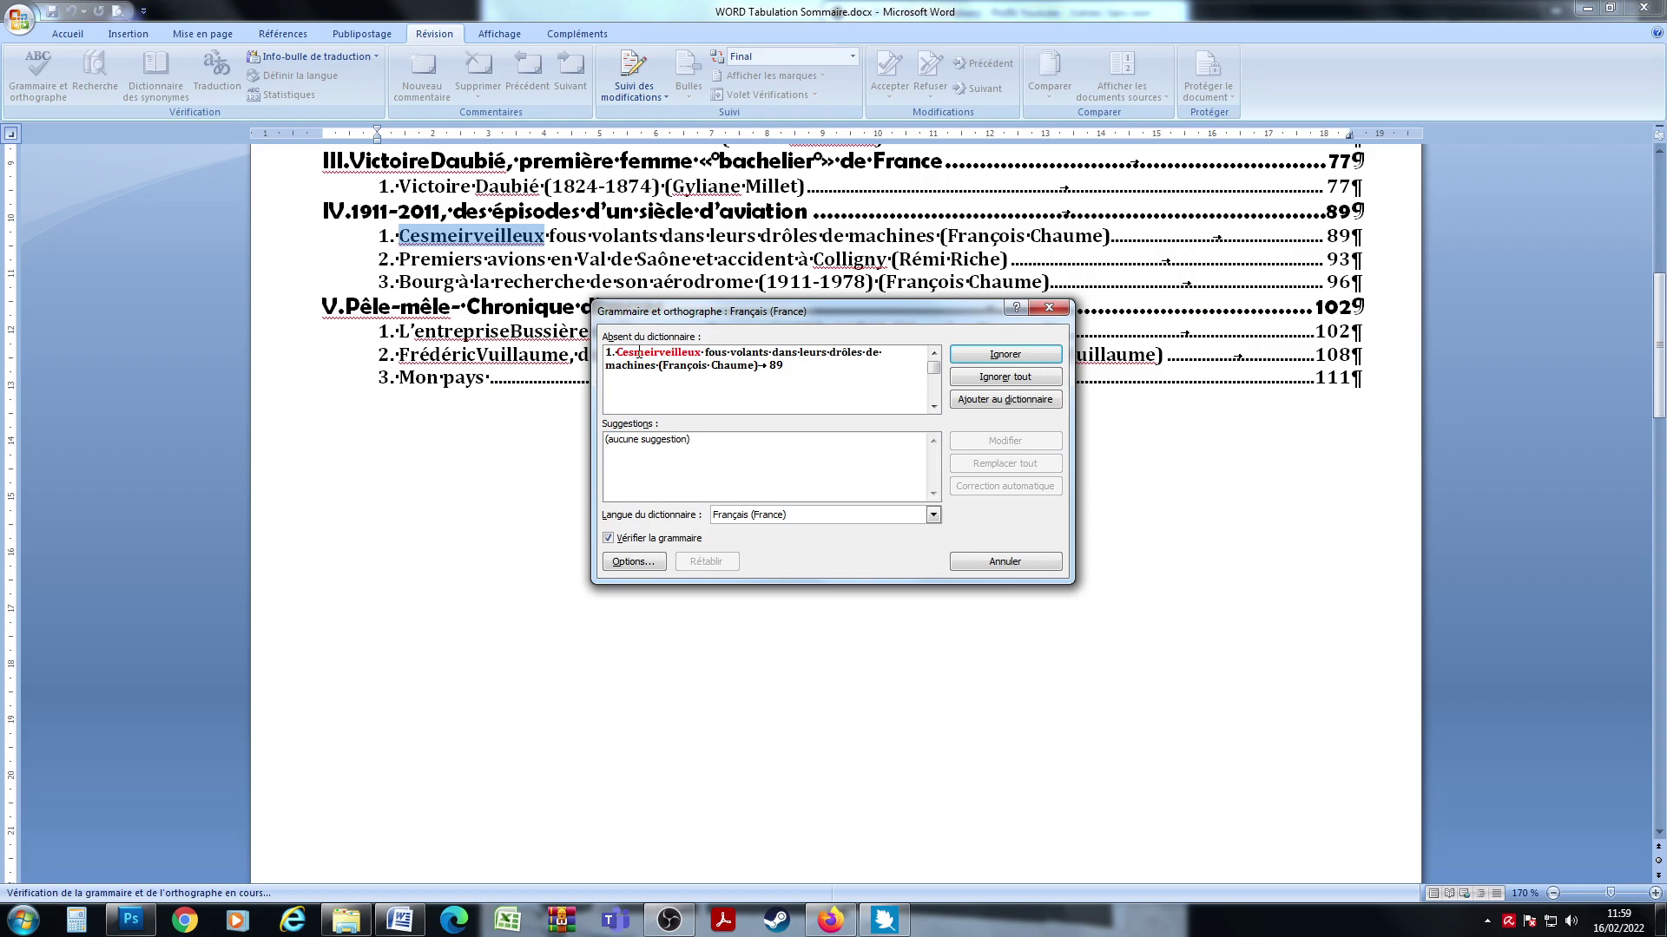
key("Return")
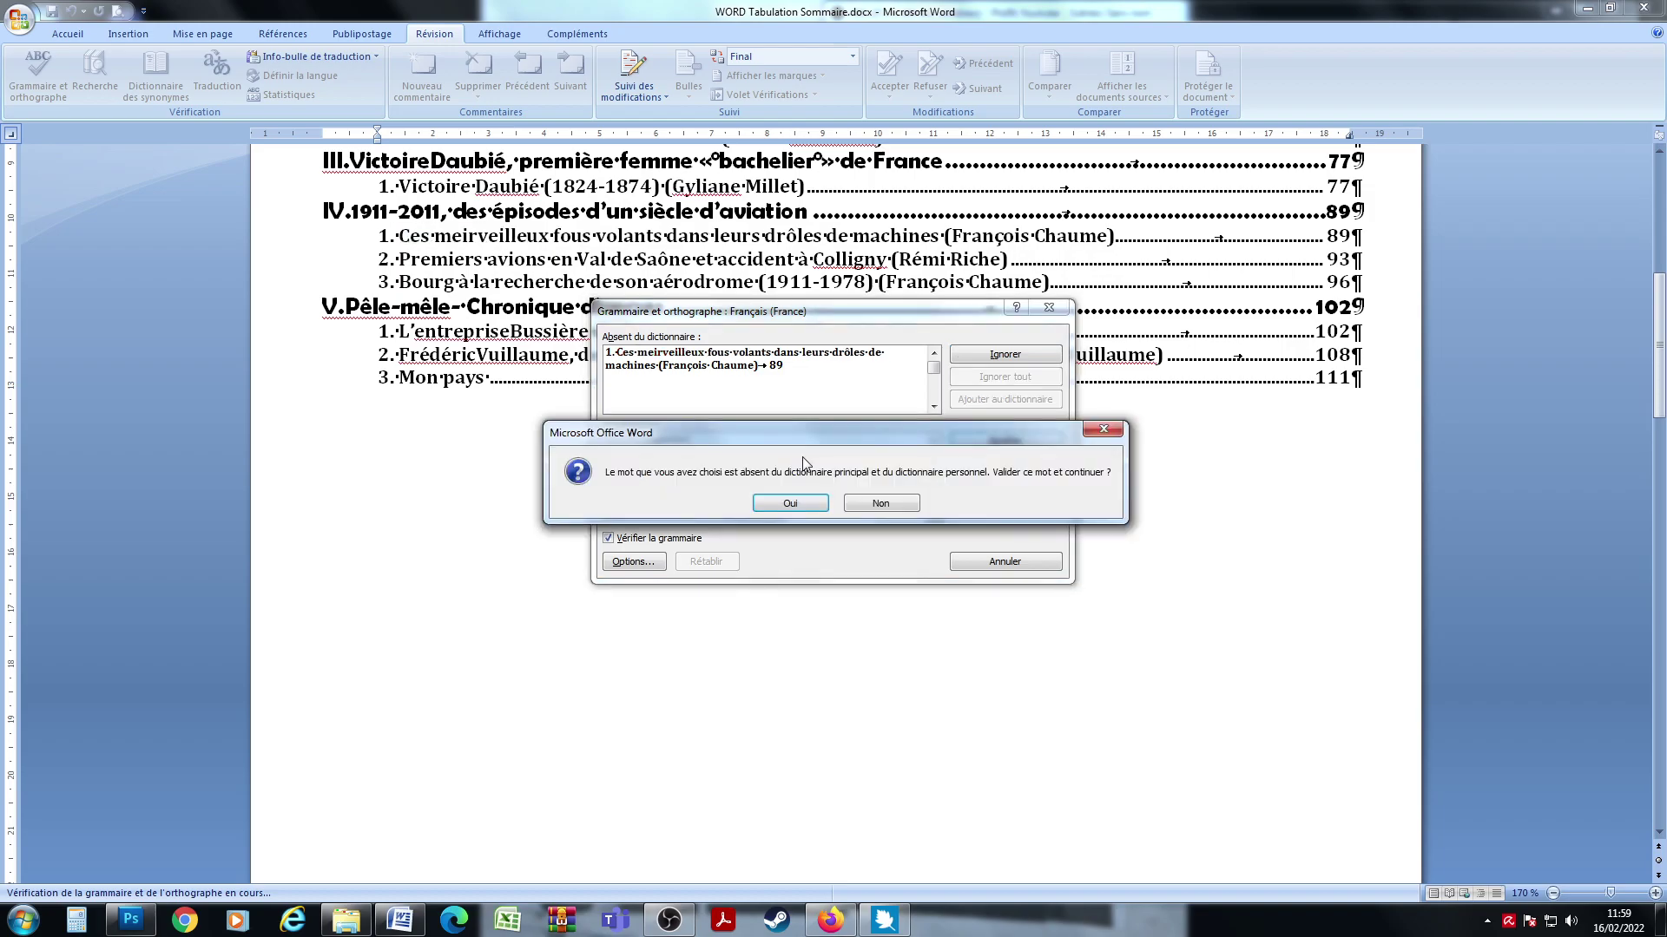
key("Return")
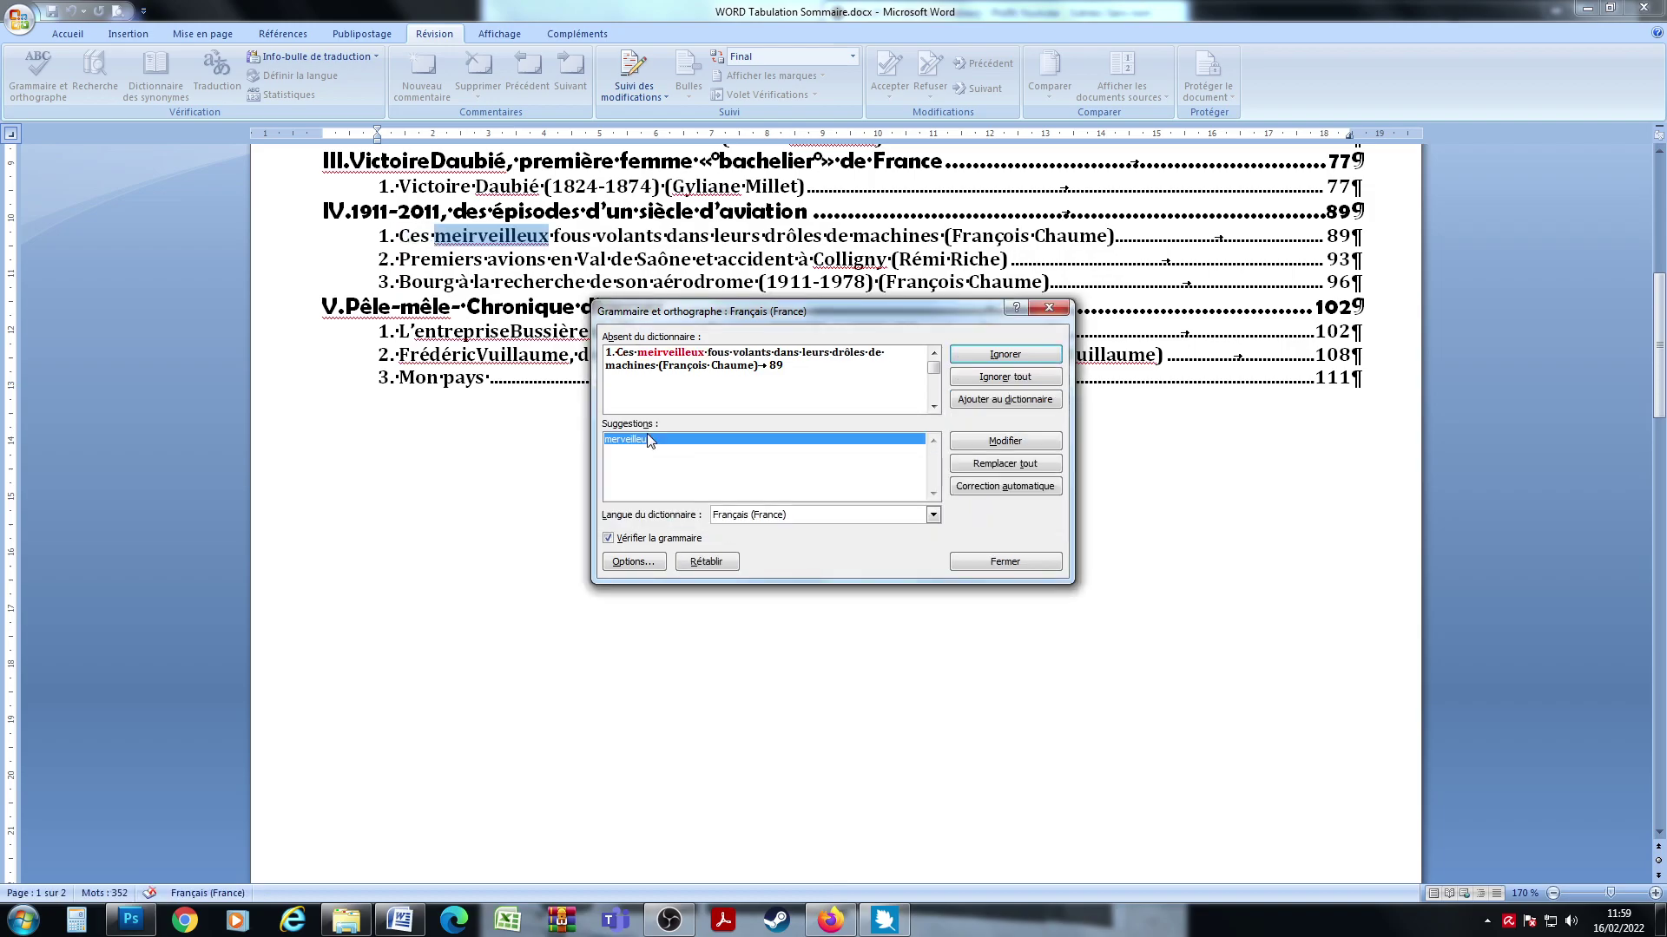
double_click(649, 441)
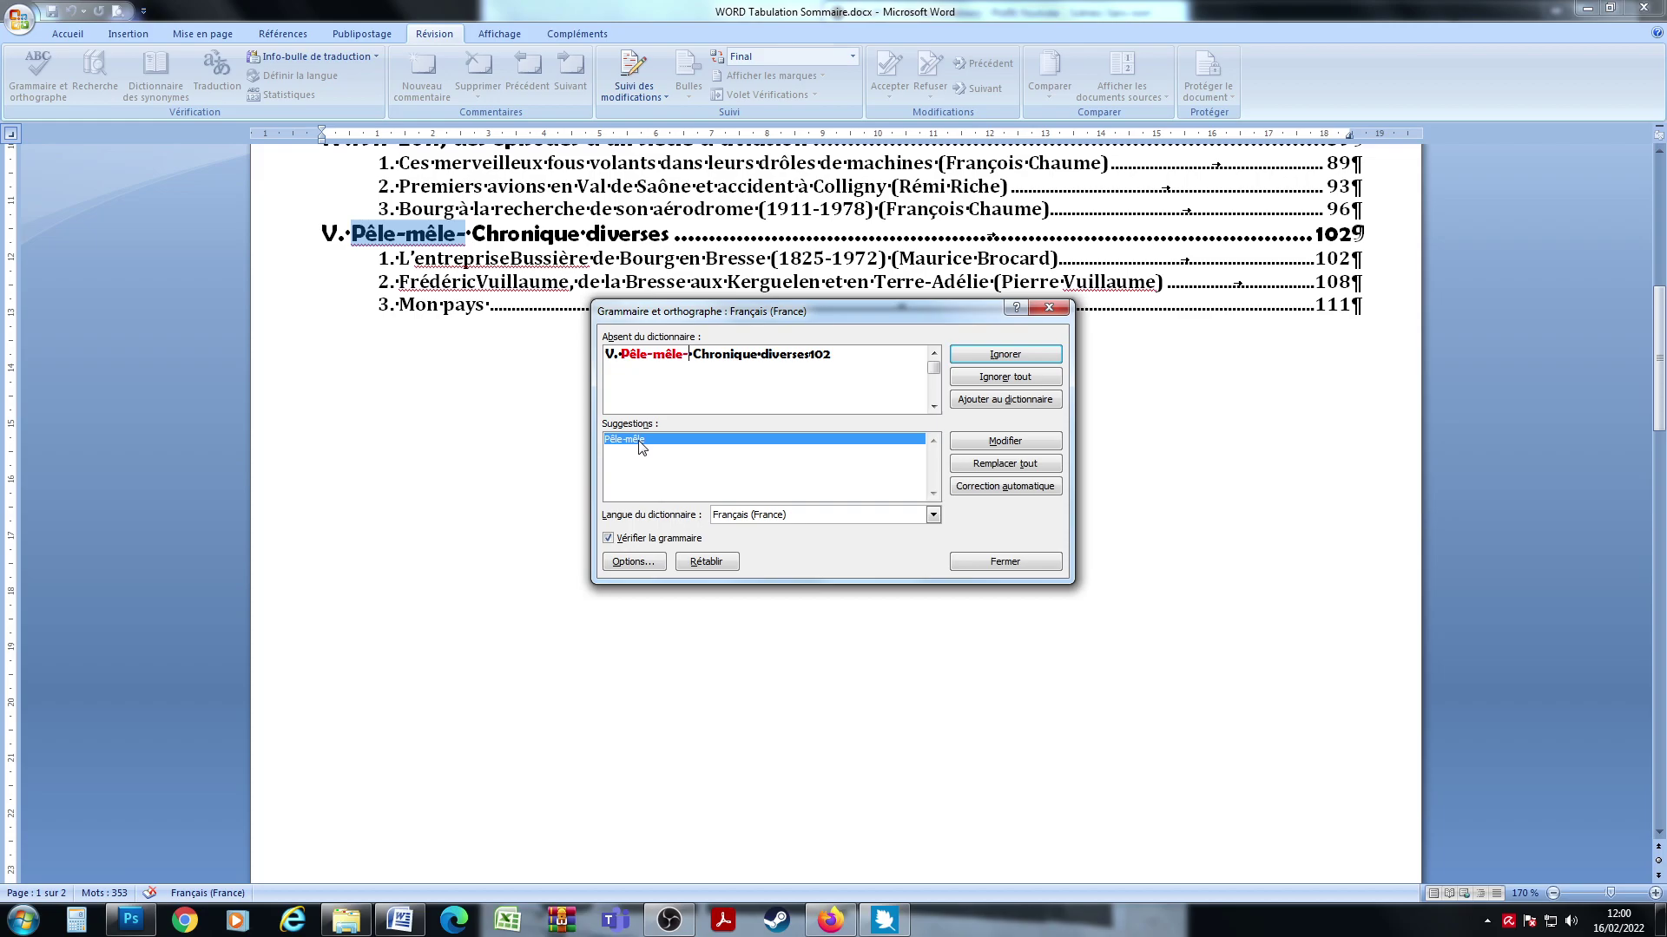
Step: Correct the flagged words in section V to "Pêle-mêle" and "entreprise Bussière", and insert the missing space in the full name starting entry 2
left_click(994, 441)
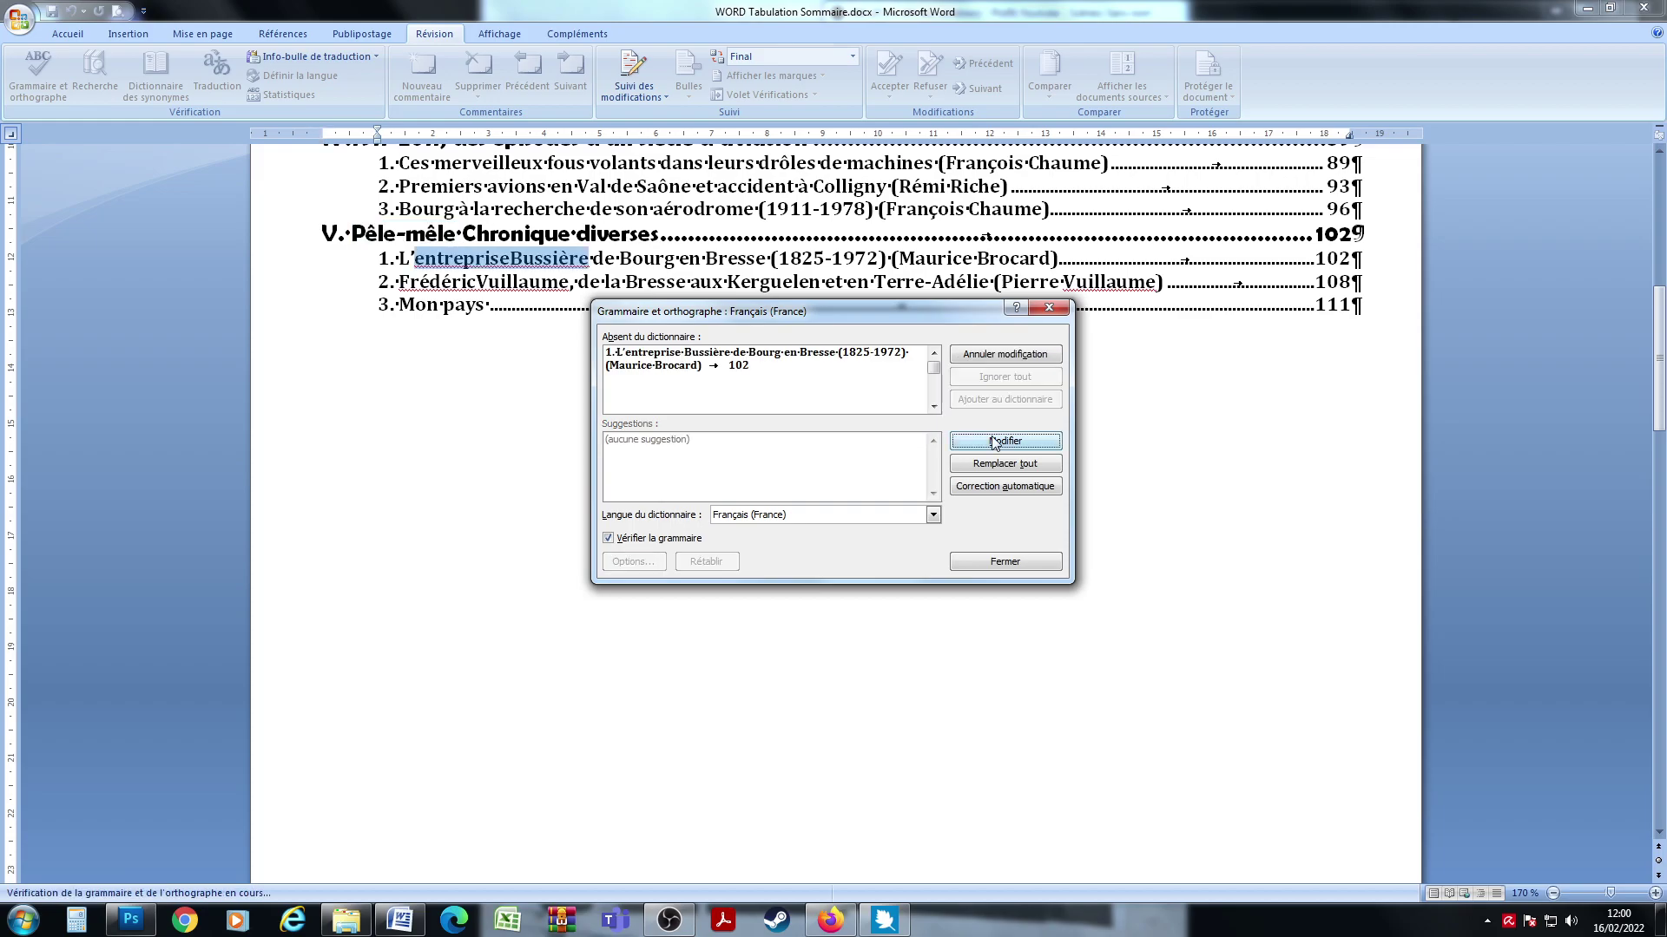
left_click(995, 441)
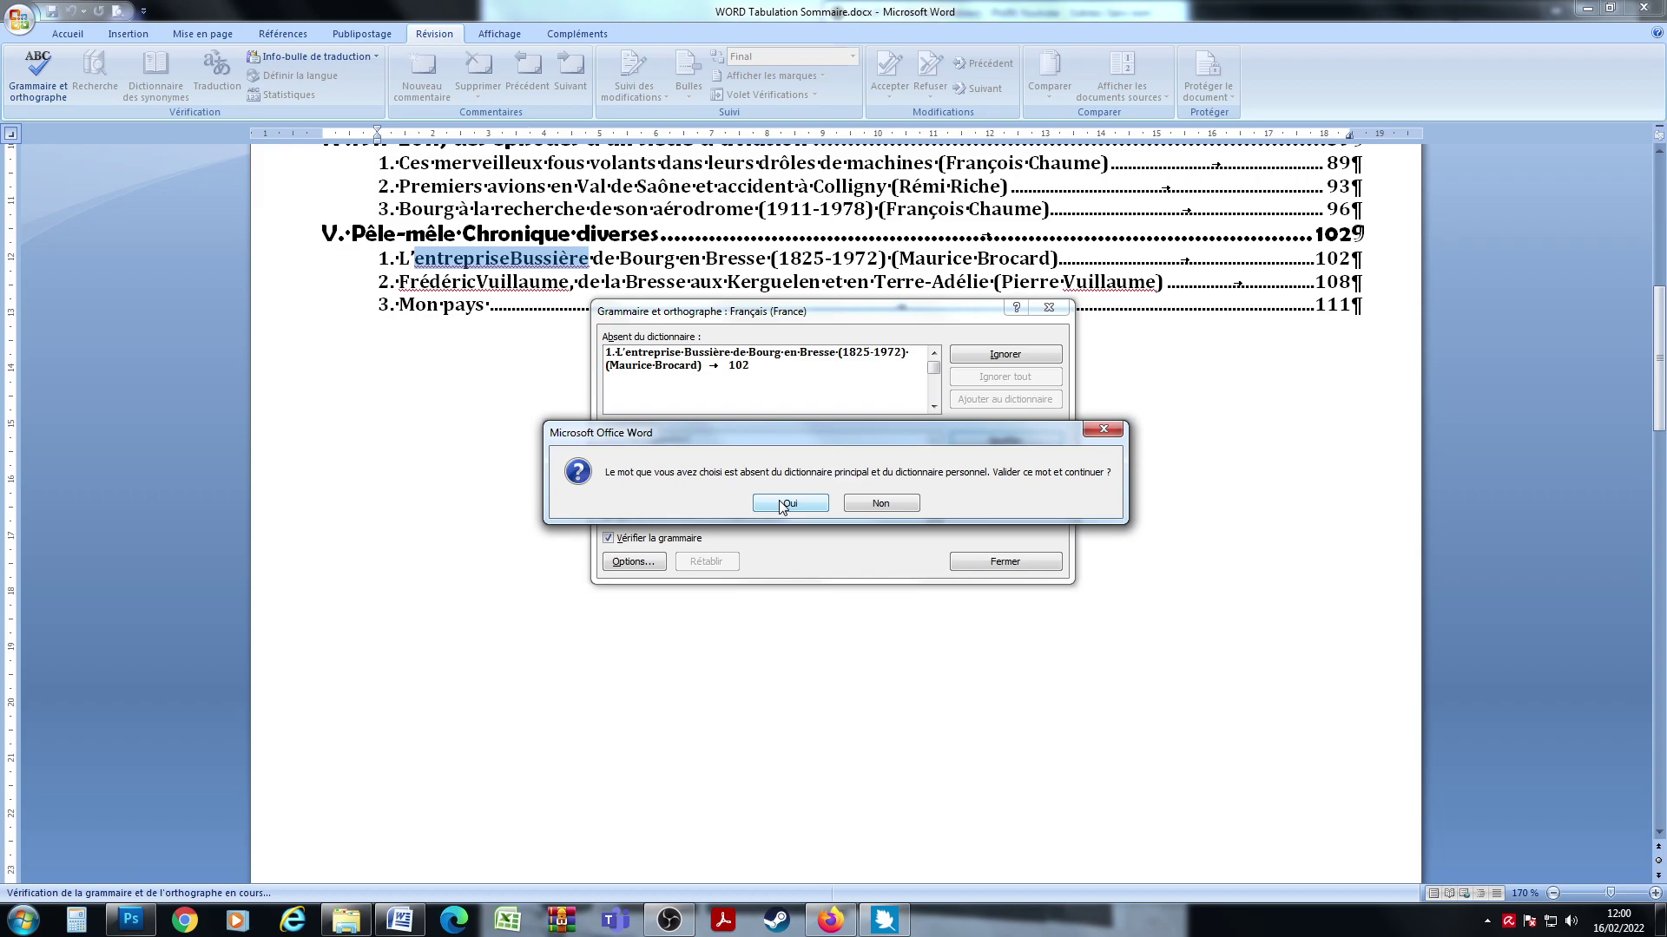
left_click(788, 503)
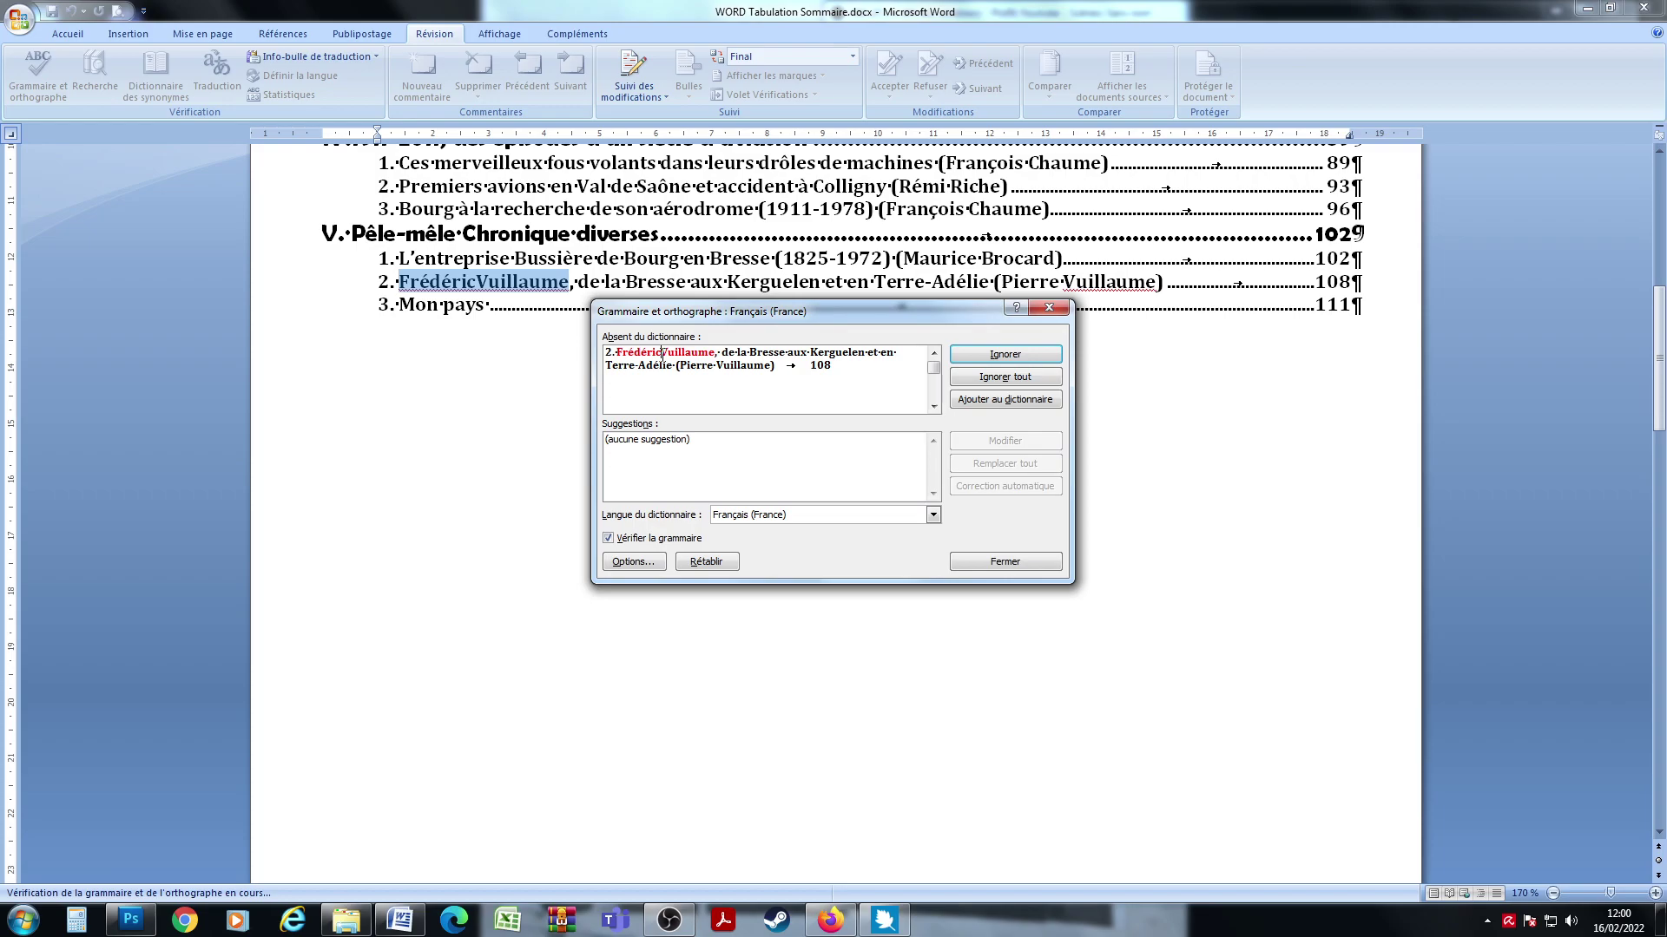
key("Return")
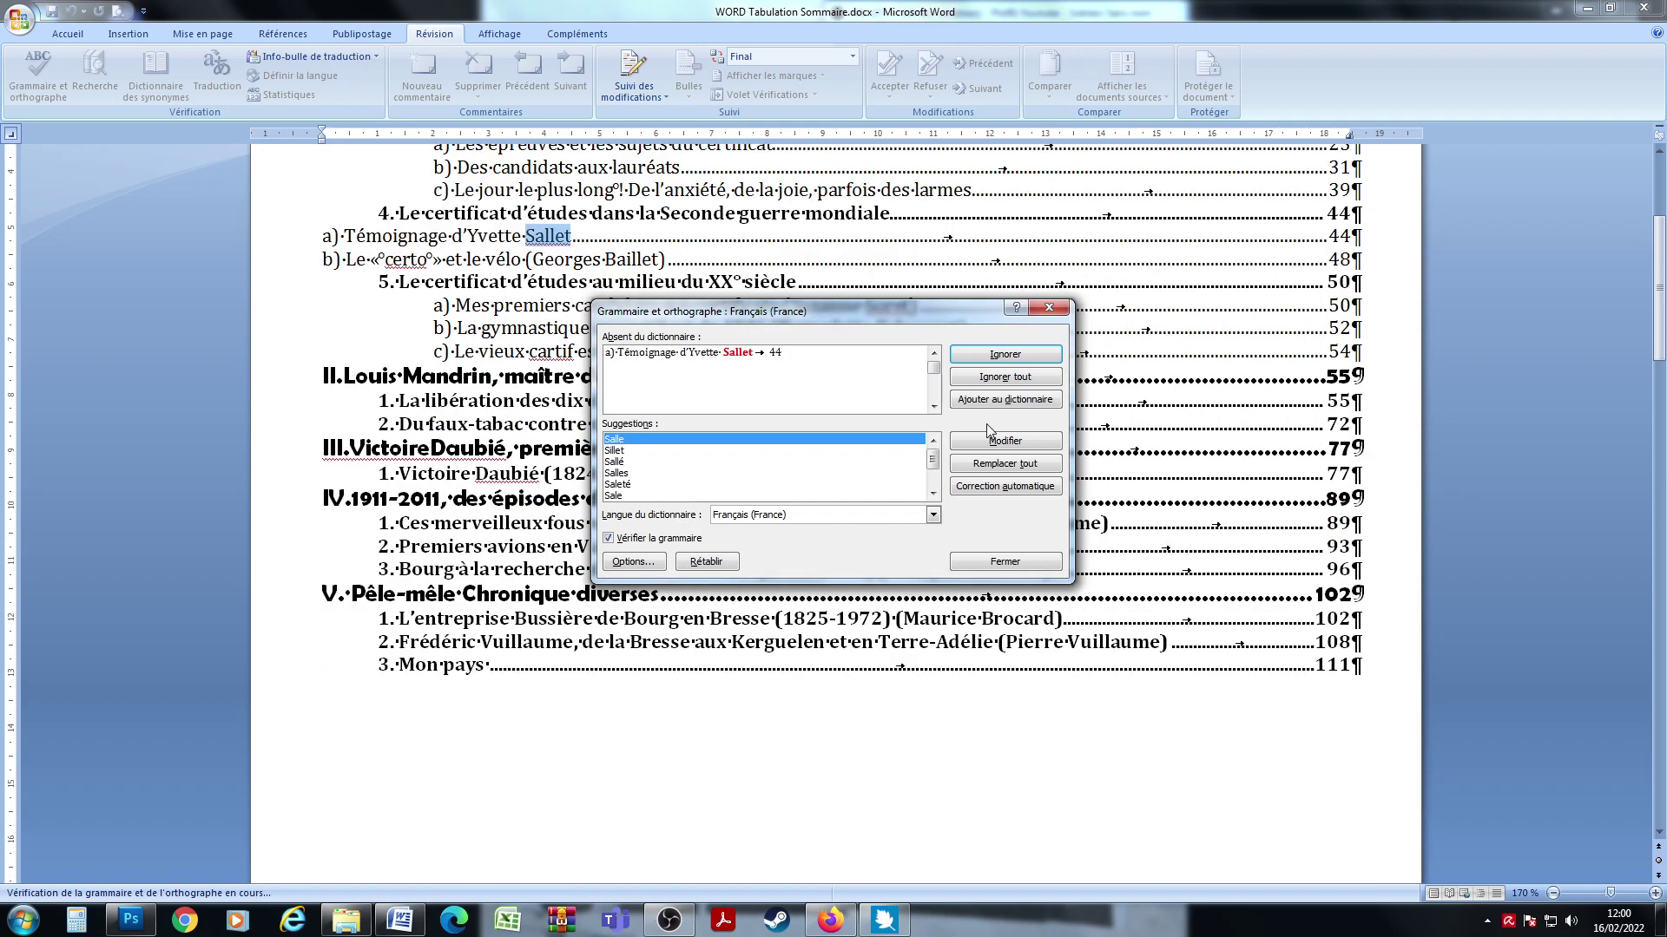
Step: Ignore the flagged surname in sub-entry a) of entry 4, and add "certo" and "condensed" to the dictionary
key("Return")
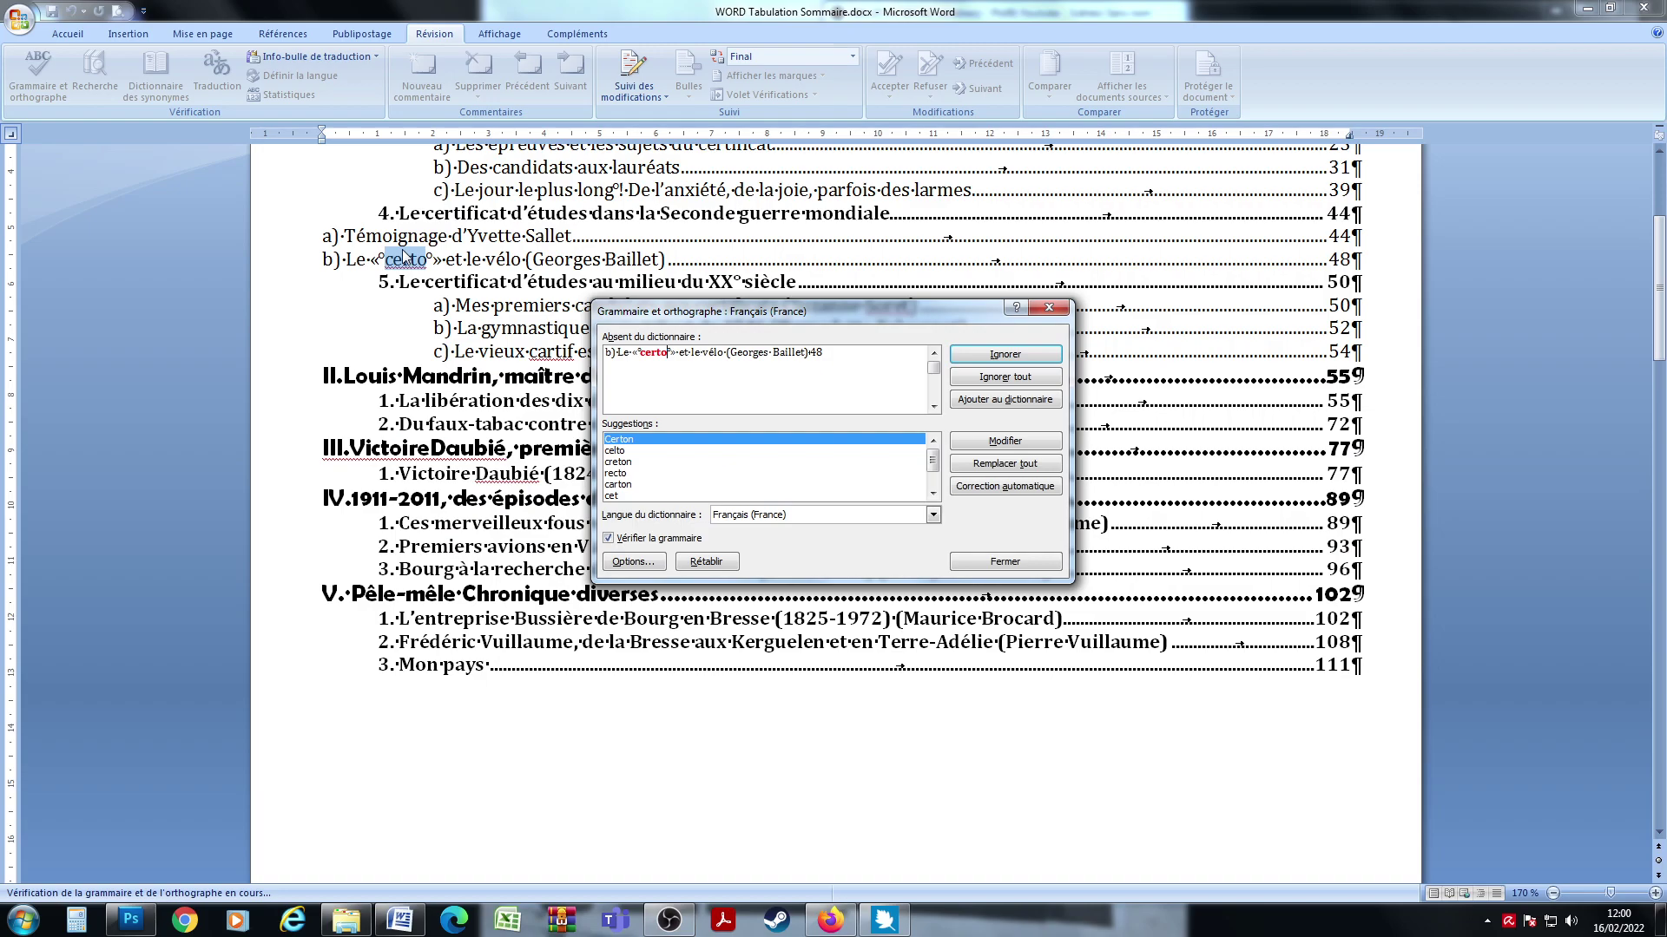
left_click(1013, 401)
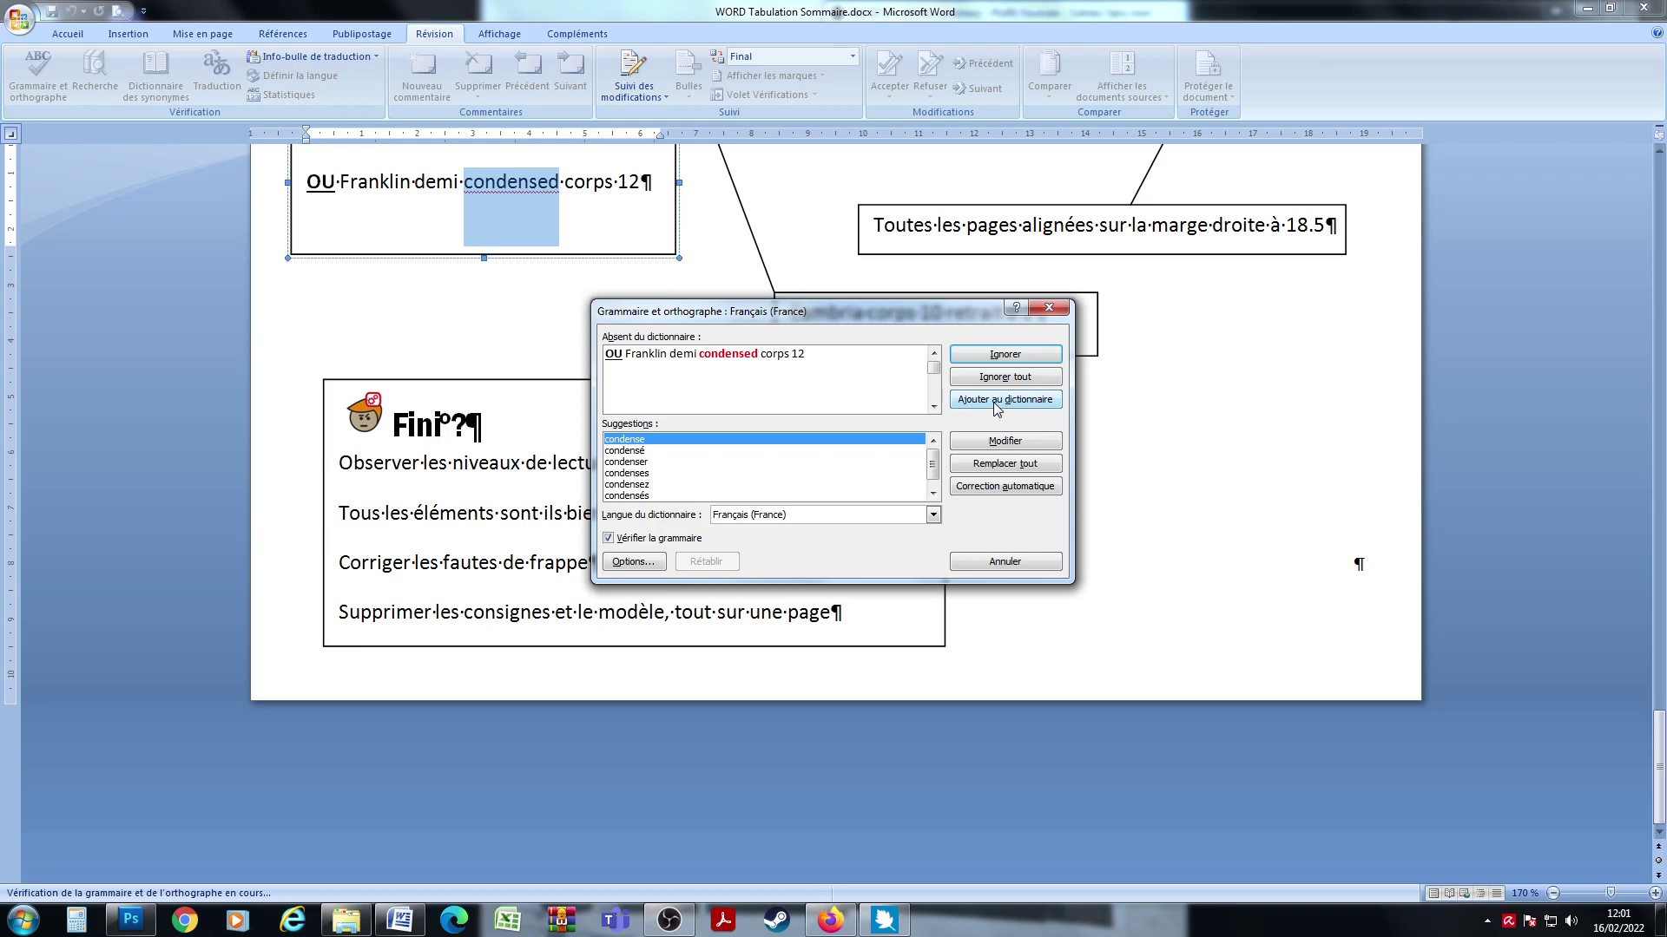
left_click(1004, 400)
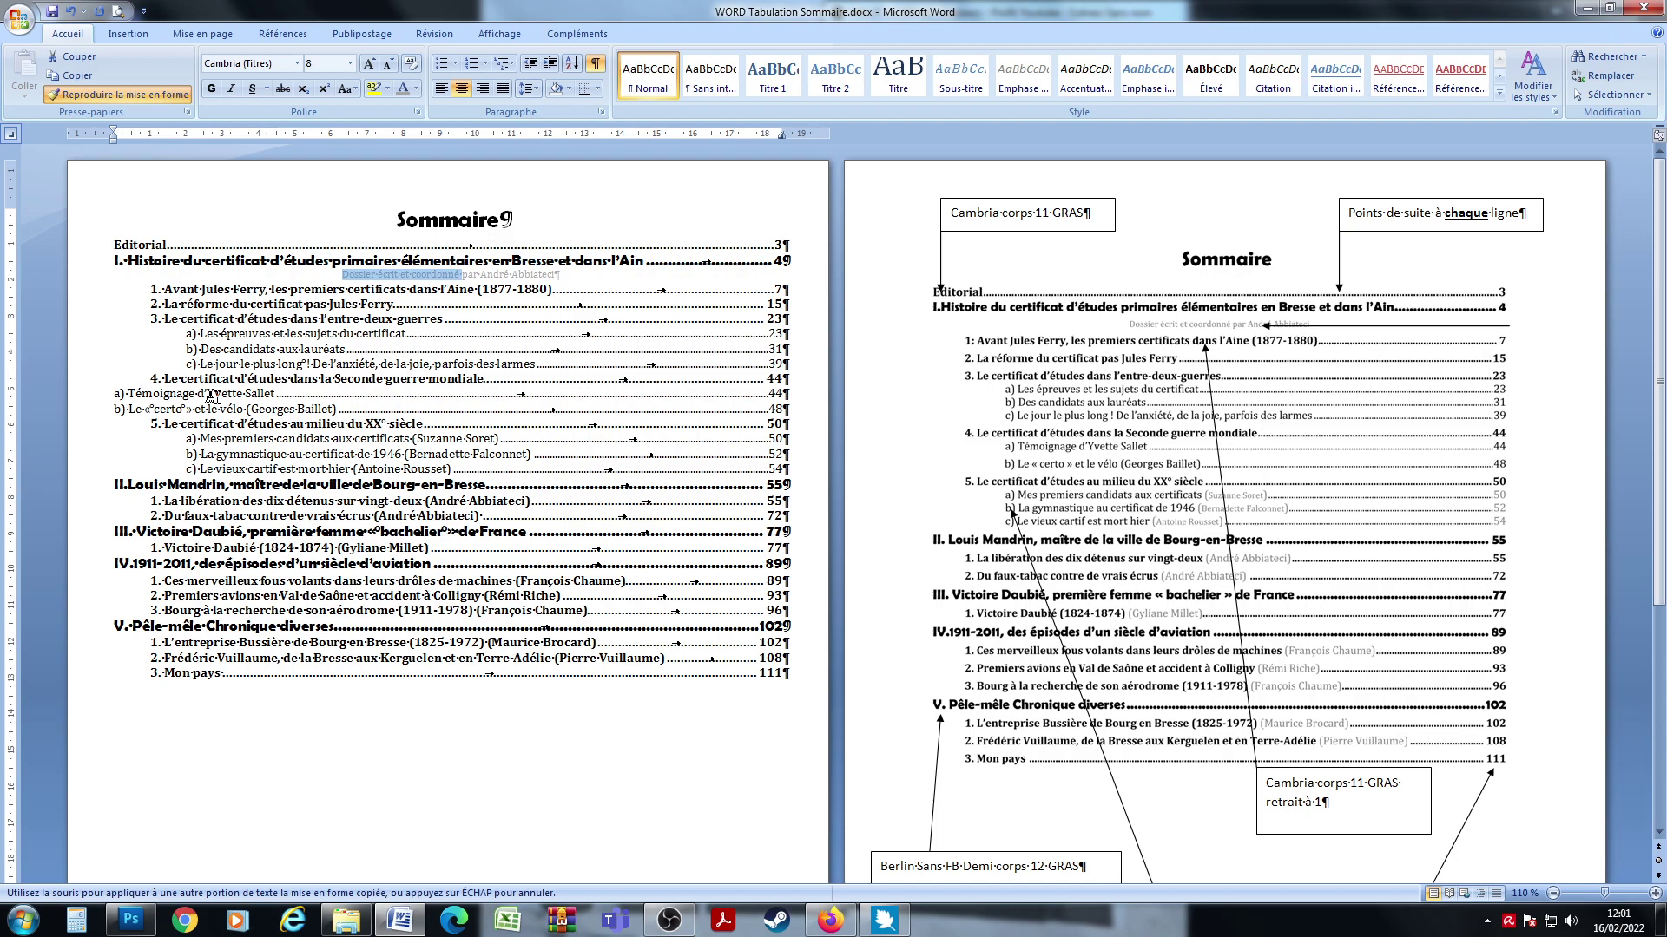
Step: Copy the grey size 8 formatting of the "Dossier écrit et coordonné" line to the bracketed author names, from entry 4's sub-entries through section IV
left_click_drag(425, 502, 432, 503)
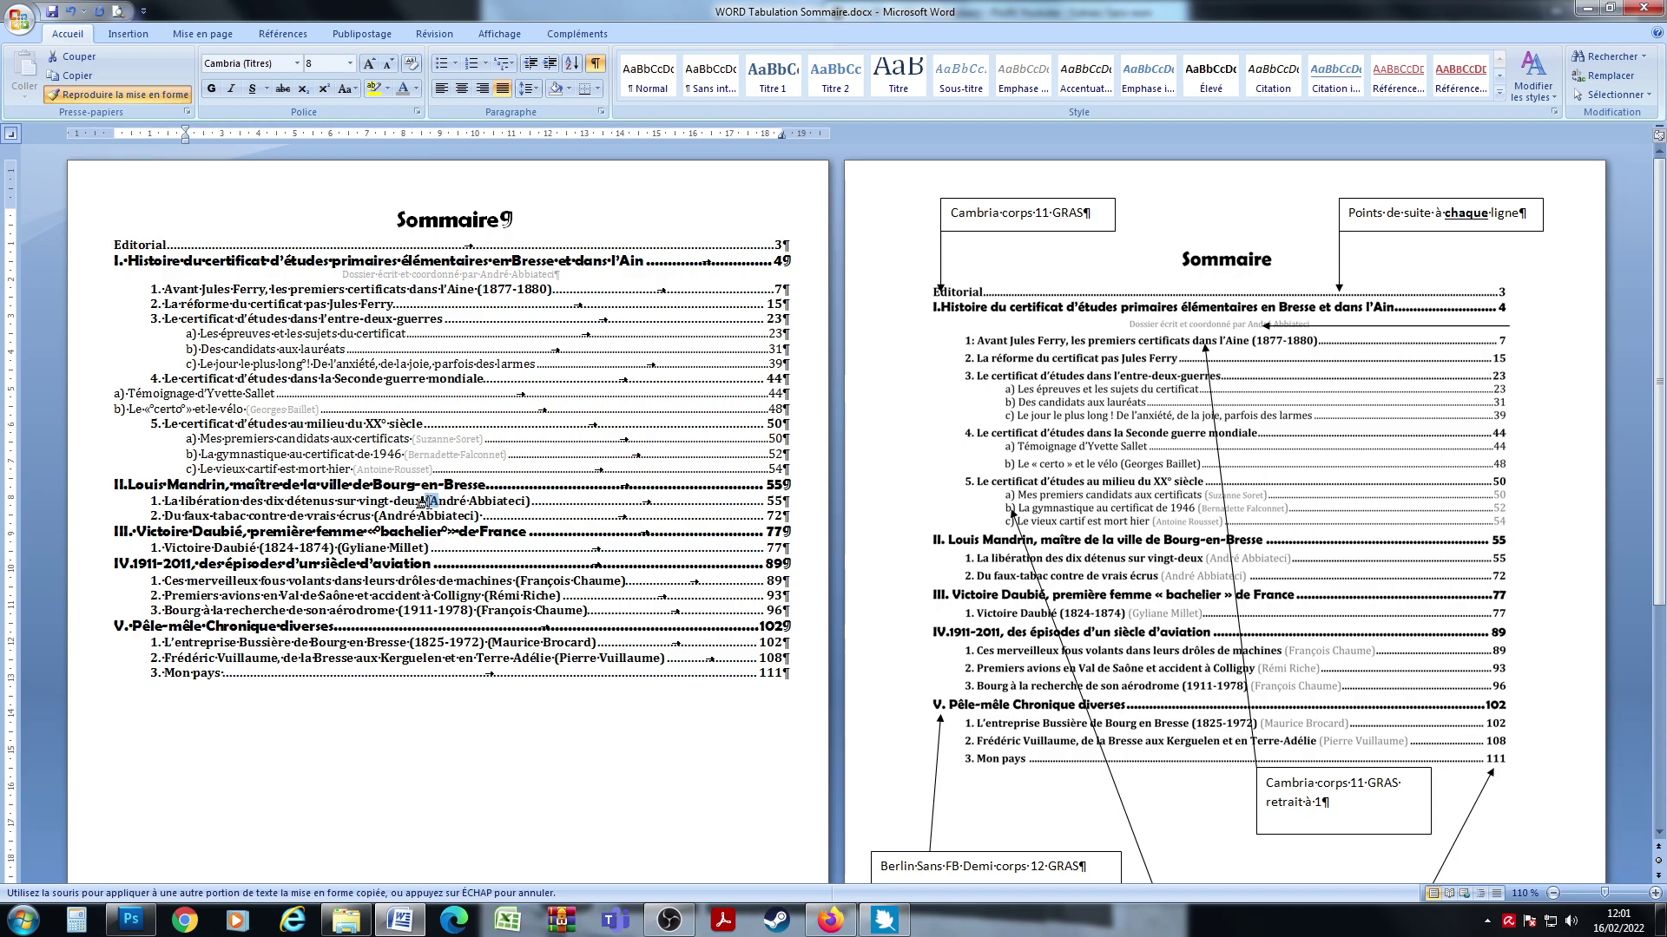
left_click_drag(423, 502, 529, 502)
left_click_drag(379, 515, 455, 516)
left_click_drag(341, 547, 405, 548)
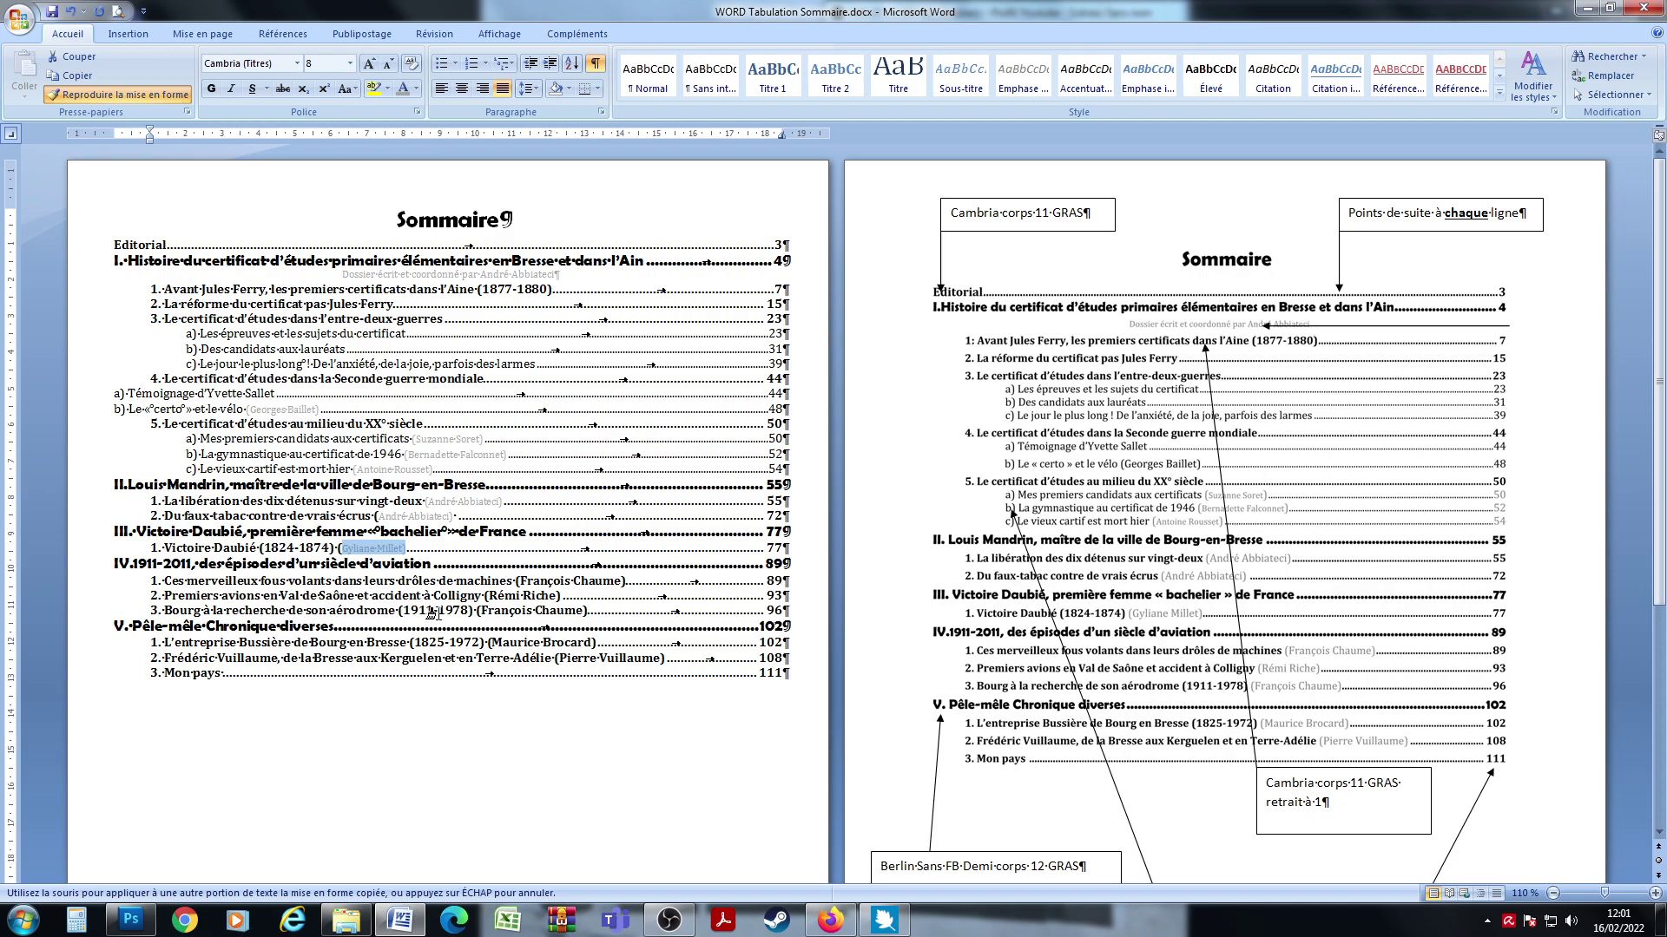
left_click_drag(515, 581, 625, 581)
left_click_drag(484, 595, 565, 599)
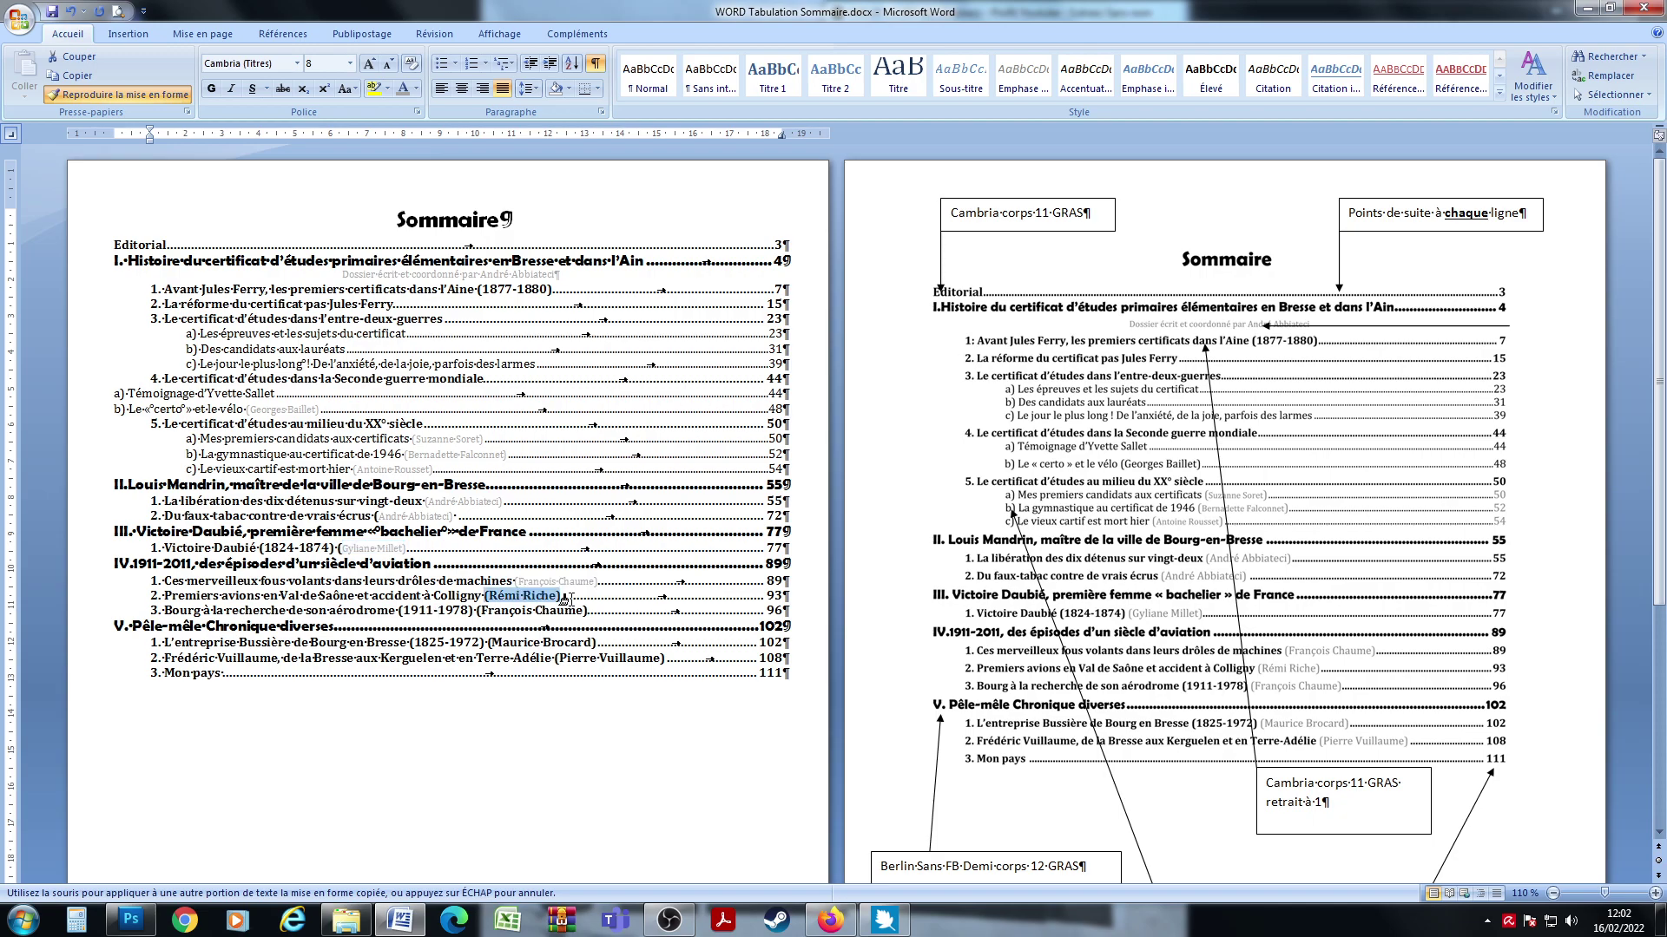